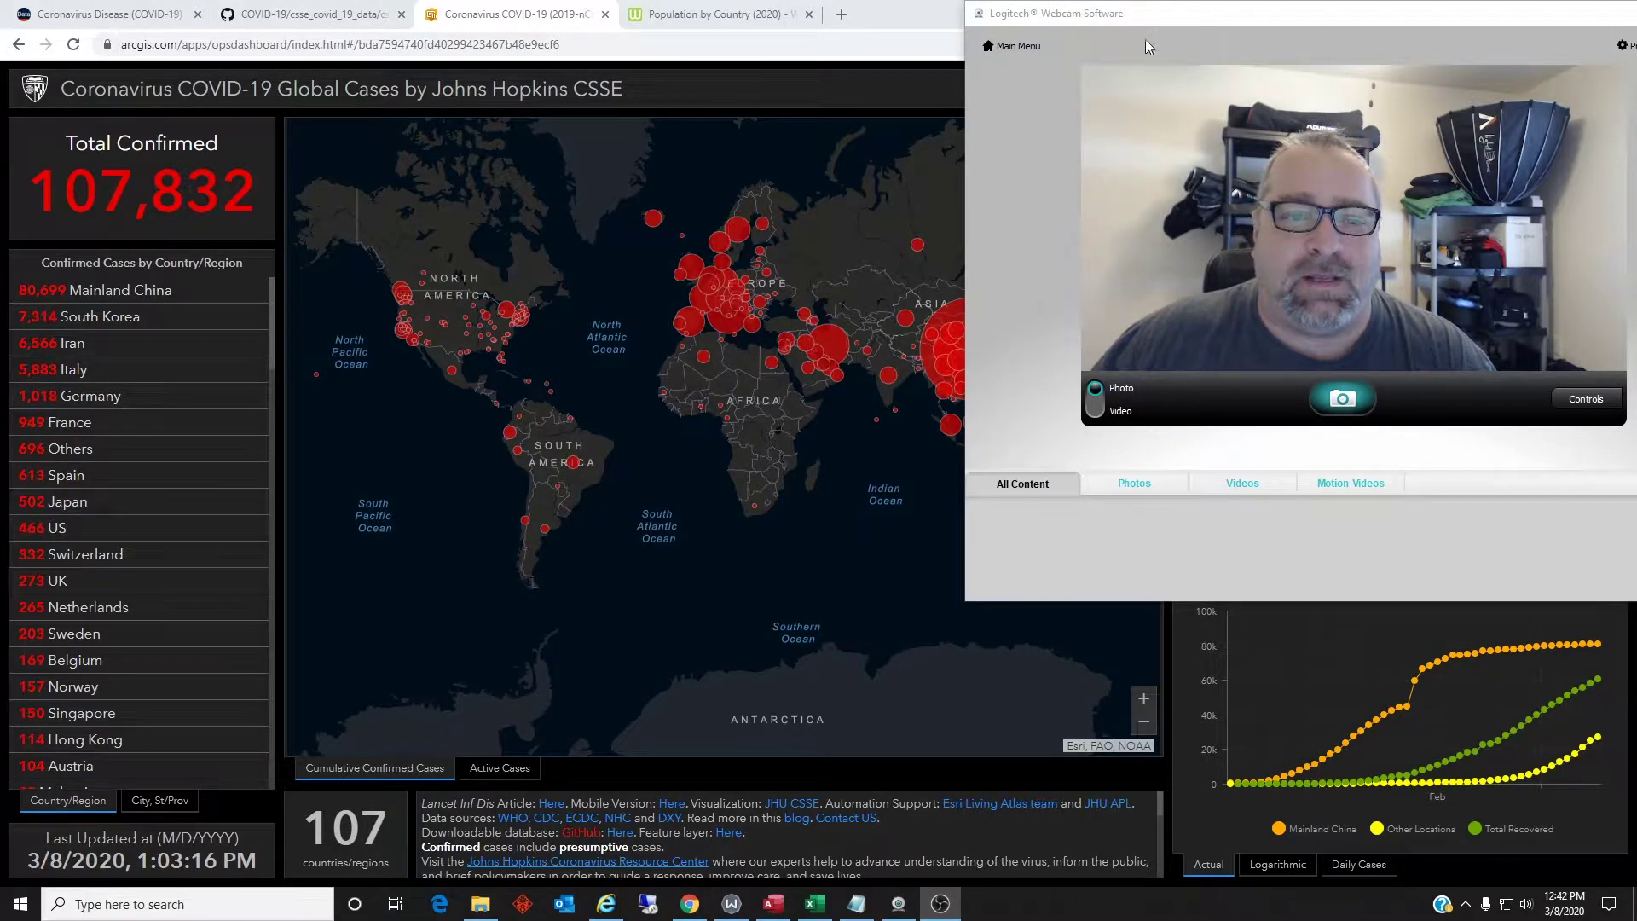
# - Restore the full-screen browser window to uncover the desktop and webcam window behind it
pyautogui.doubleClick(883, 17)
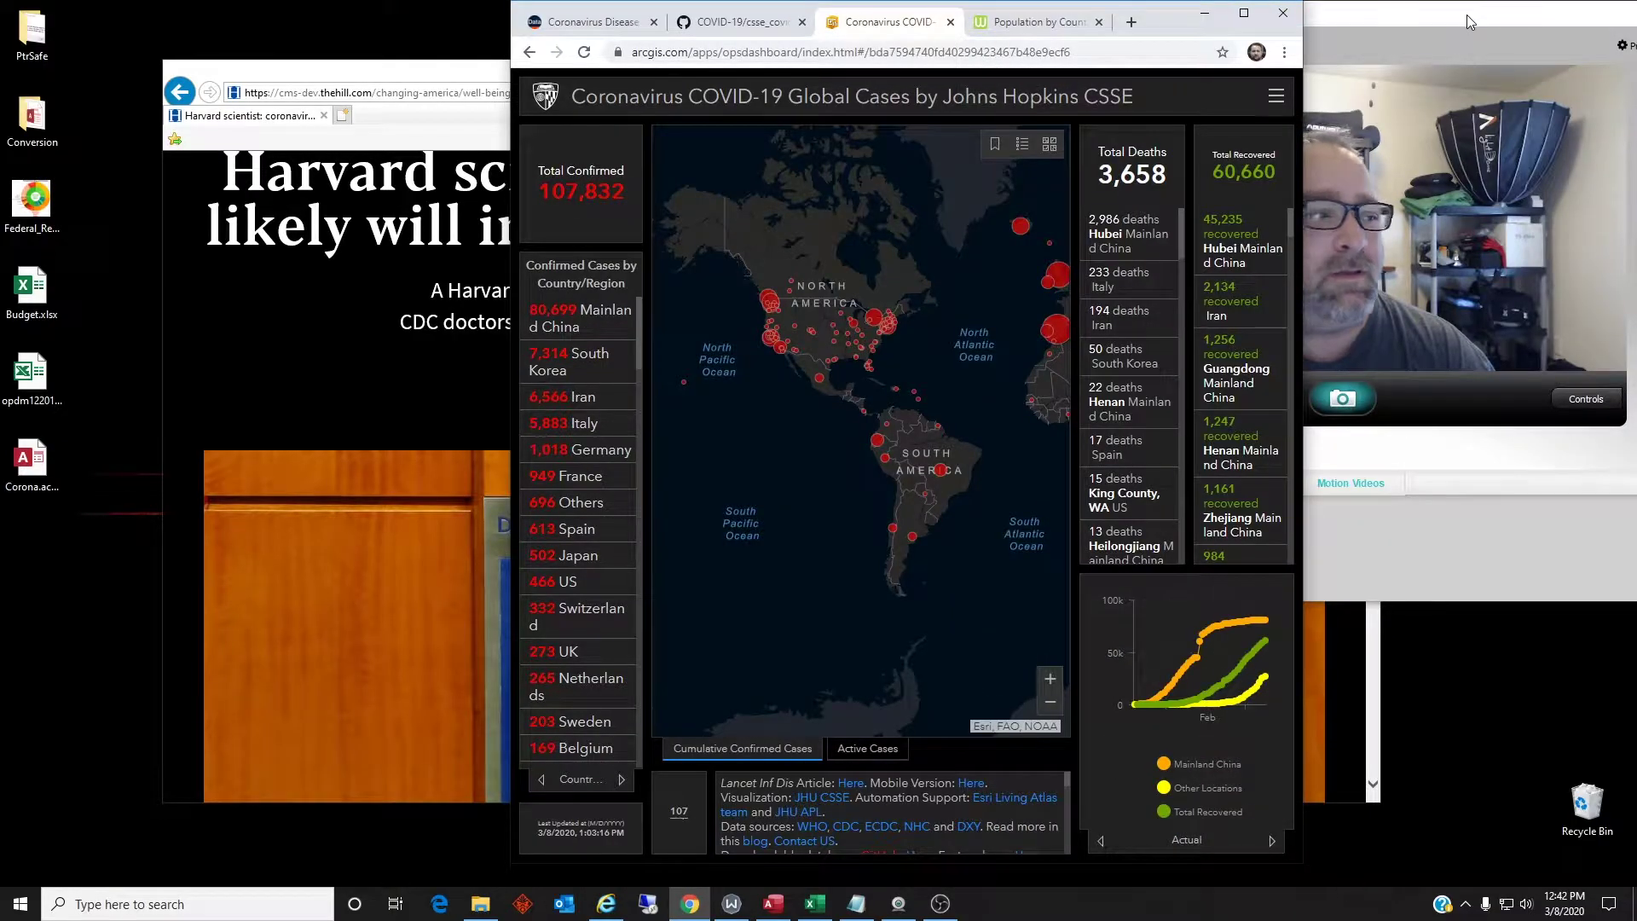
pyautogui.doubleClick(1123, 10)
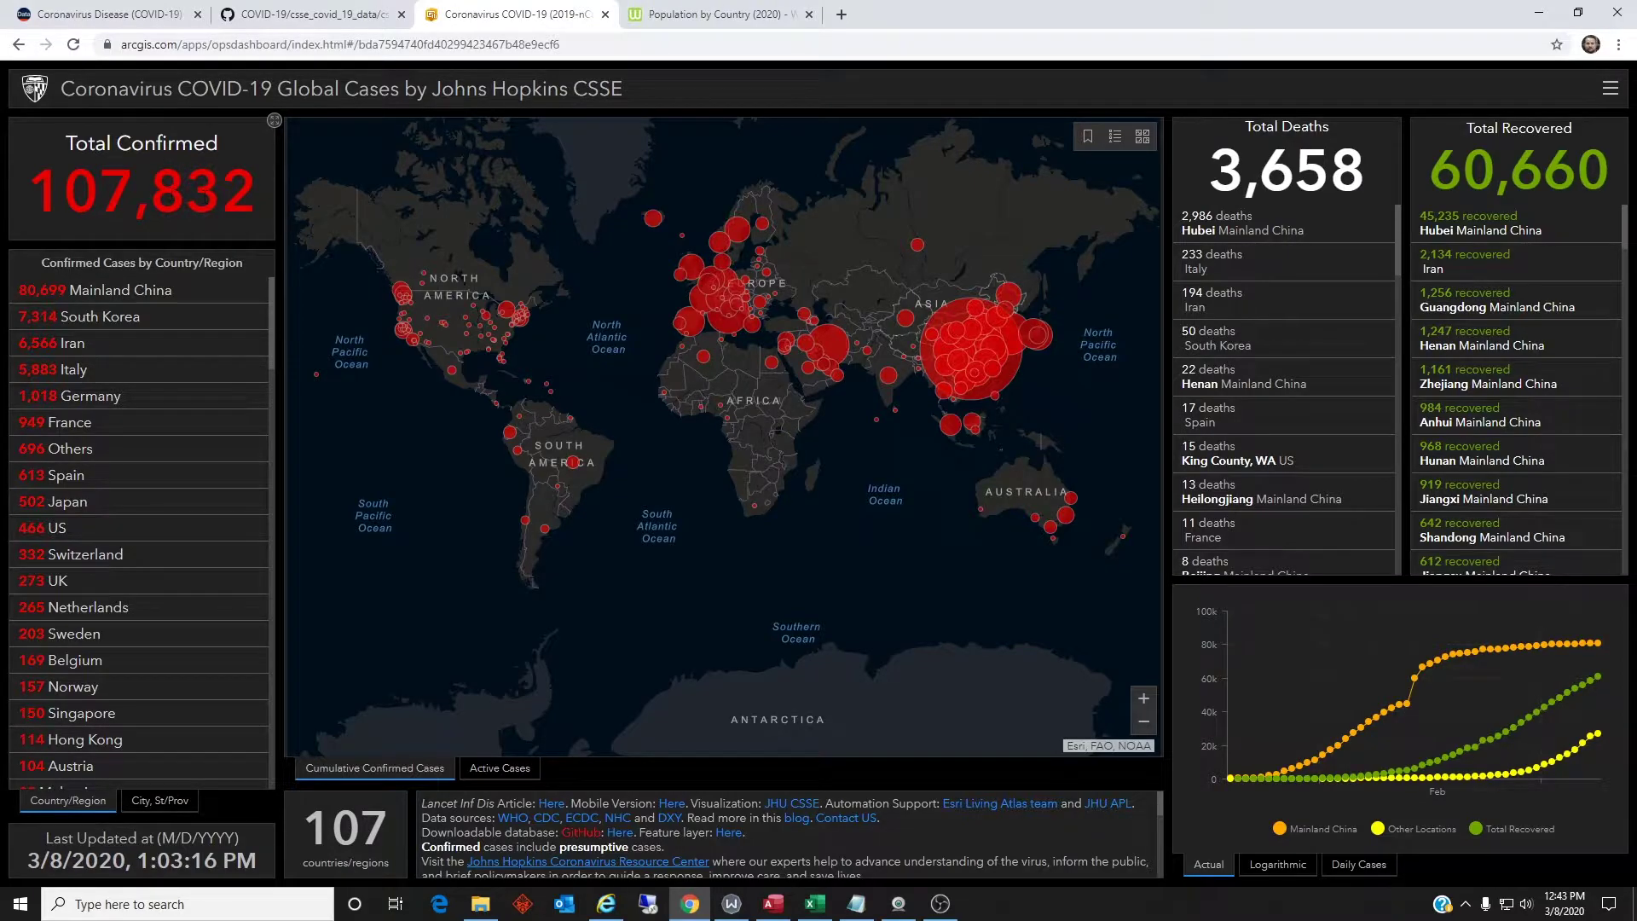
pyautogui.moveTo(273, 310)
pyautogui.mouseDown()
pyautogui.moveTo(298, 570)
pyautogui.moveTo(276, 733)
pyautogui.moveTo(259, 297)
pyautogui.mouseUp()
pyautogui.click(919, 246)
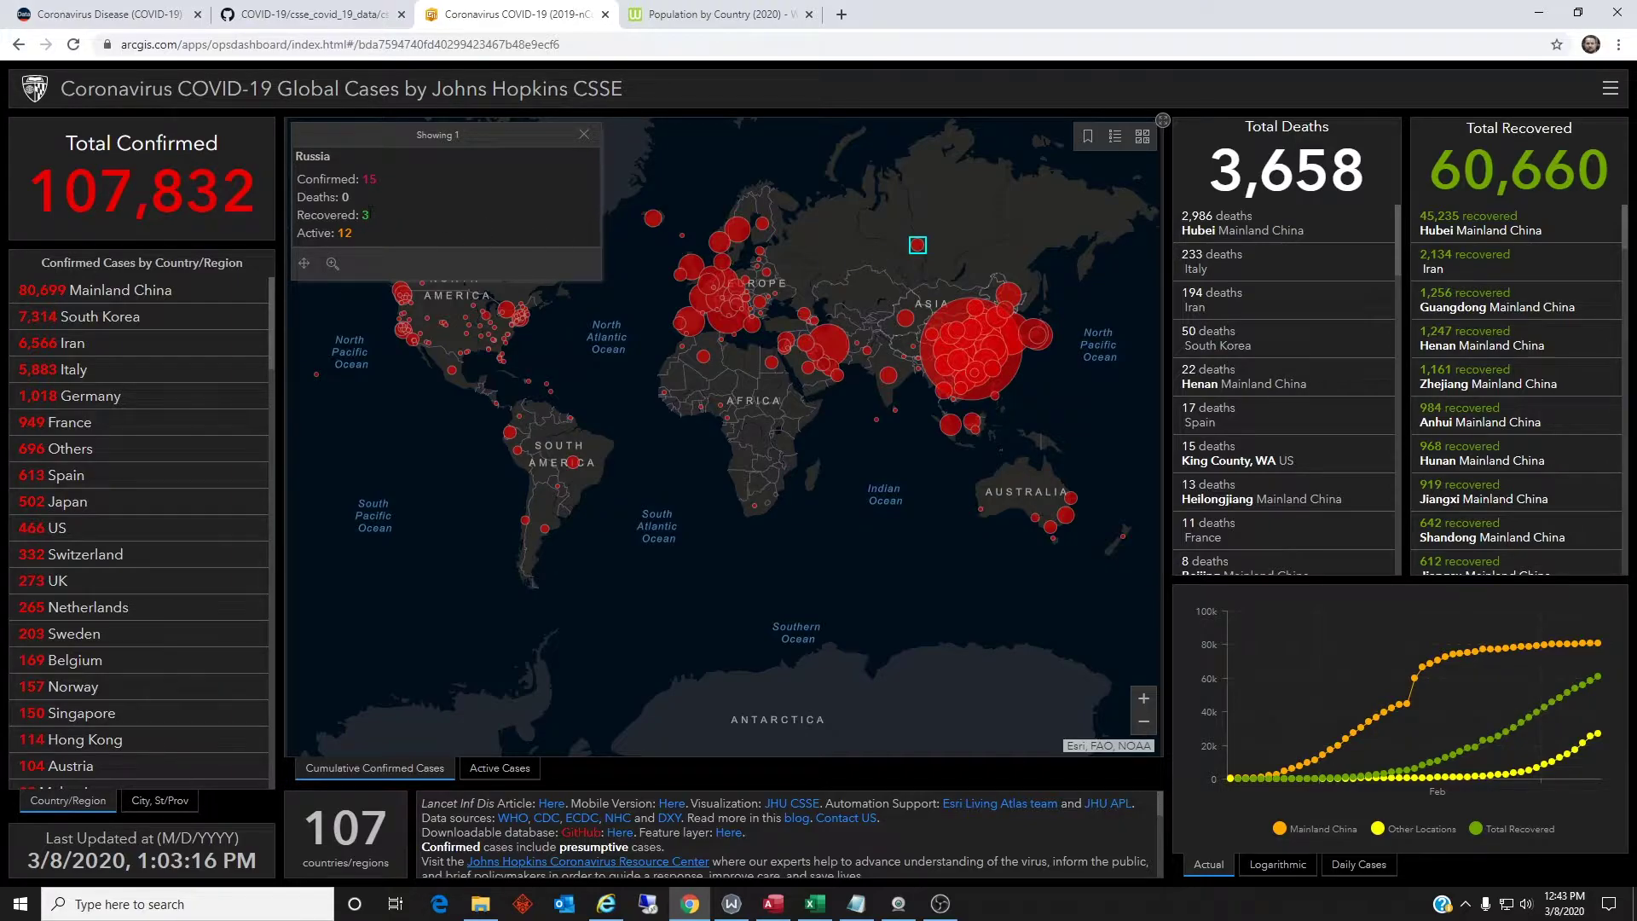
pyautogui.click(578, 133)
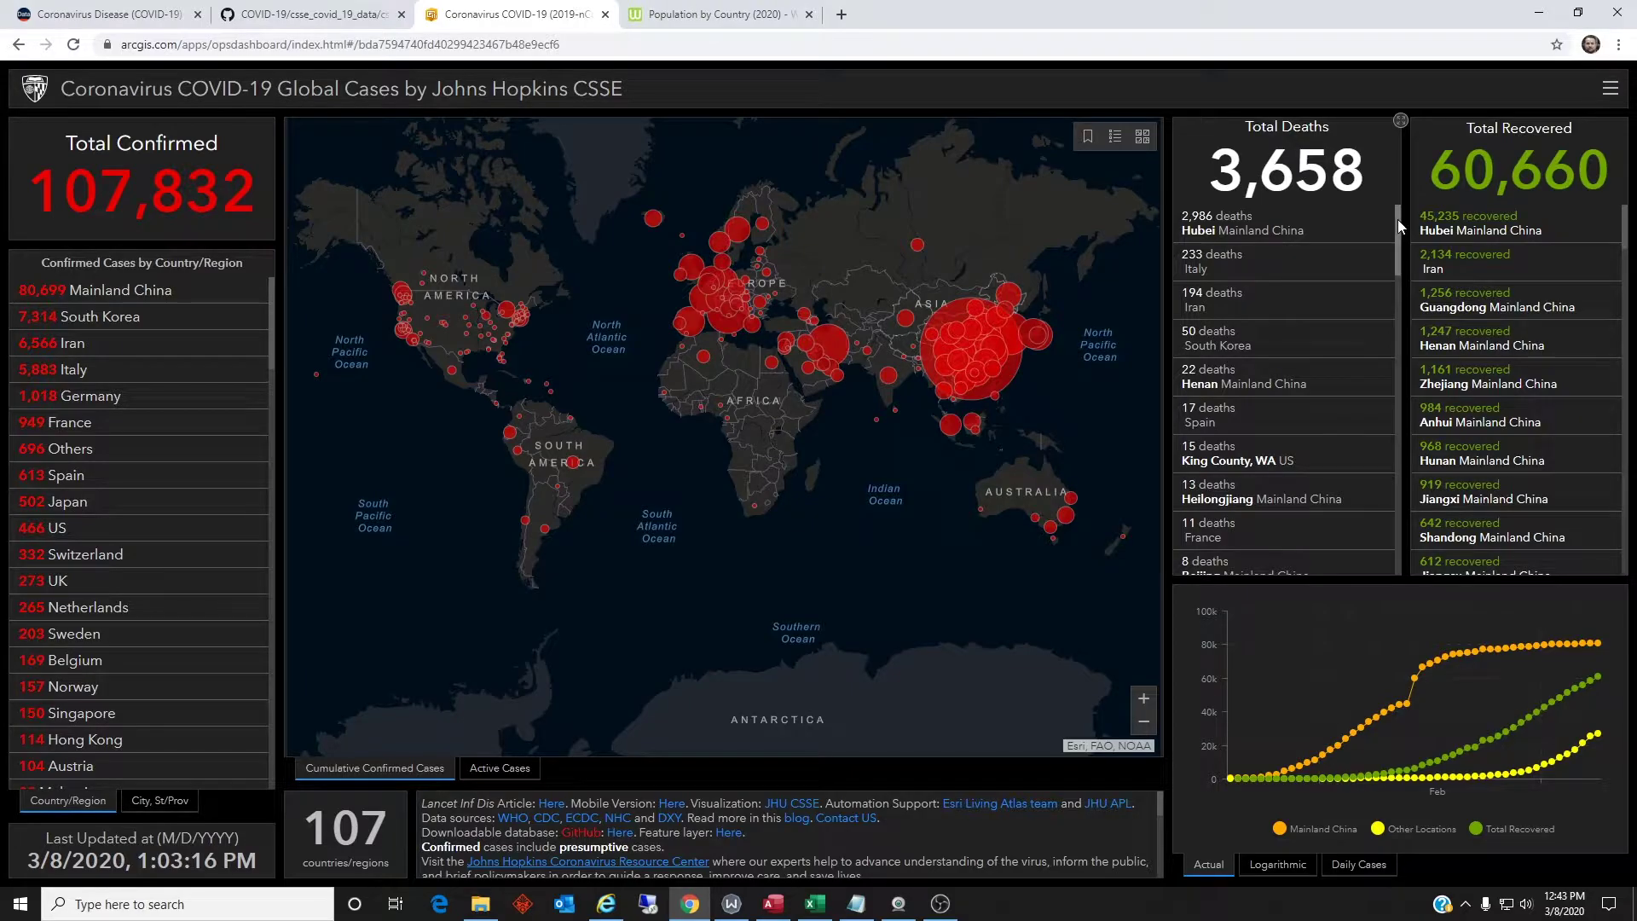
pyautogui.moveTo(1399, 218)
pyautogui.mouseDown()
pyautogui.moveTo(1383, 392)
pyautogui.moveTo(1417, 529)
pyautogui.moveTo(1380, 230)
pyautogui.moveTo(1393, 203)
pyautogui.mouseUp()
pyautogui.moveTo(1401, 706)
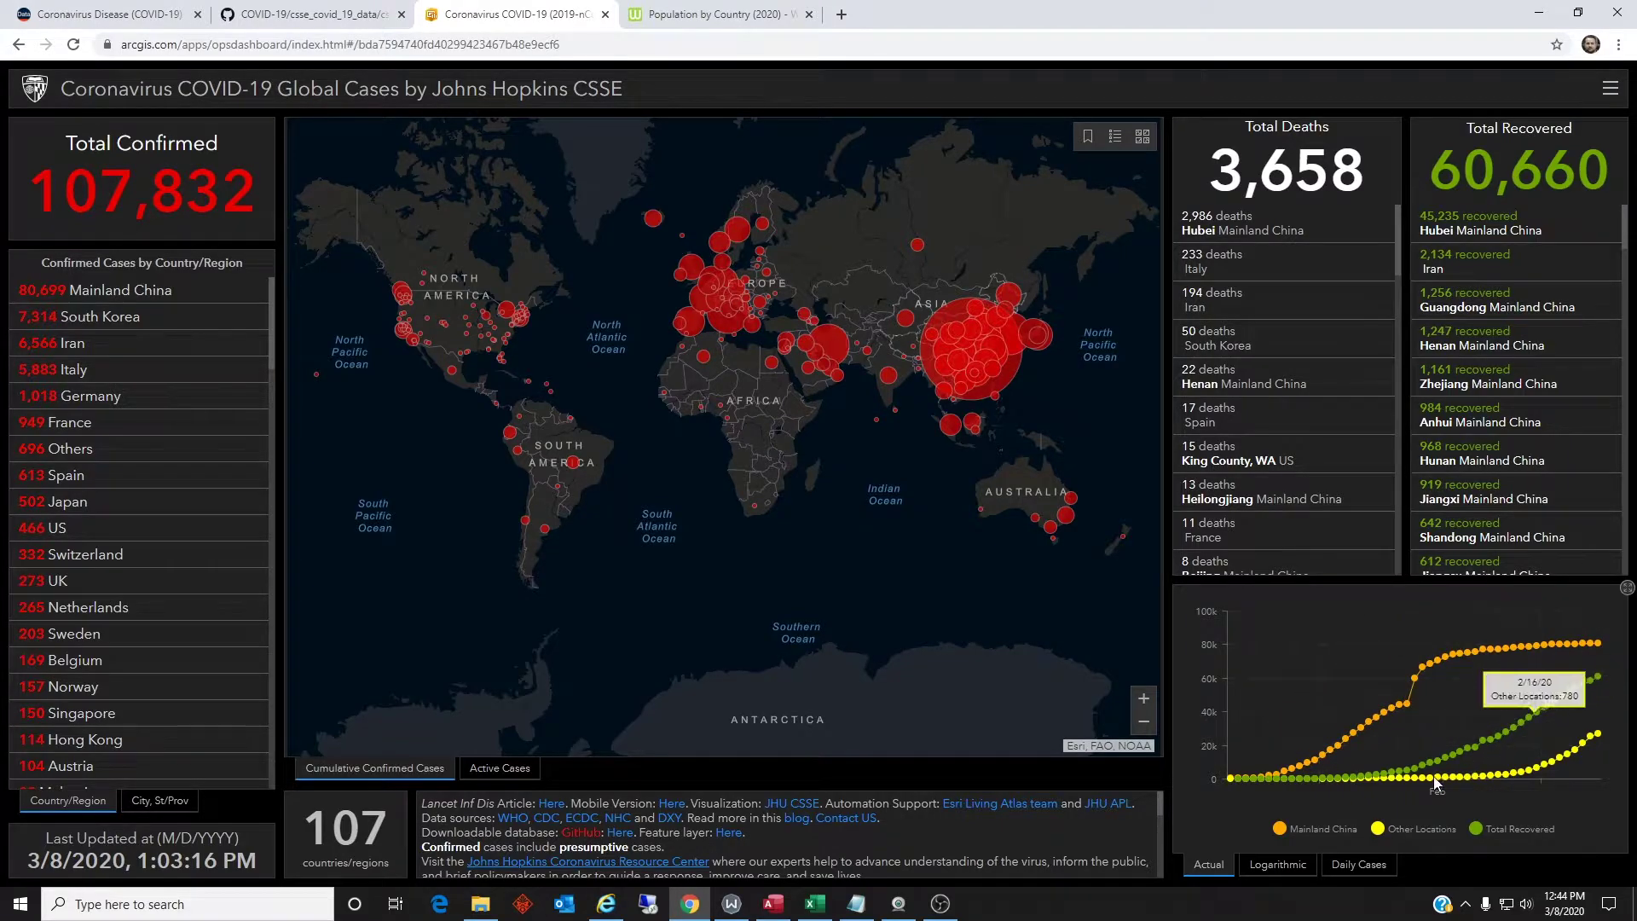
pyautogui.click(1277, 864)
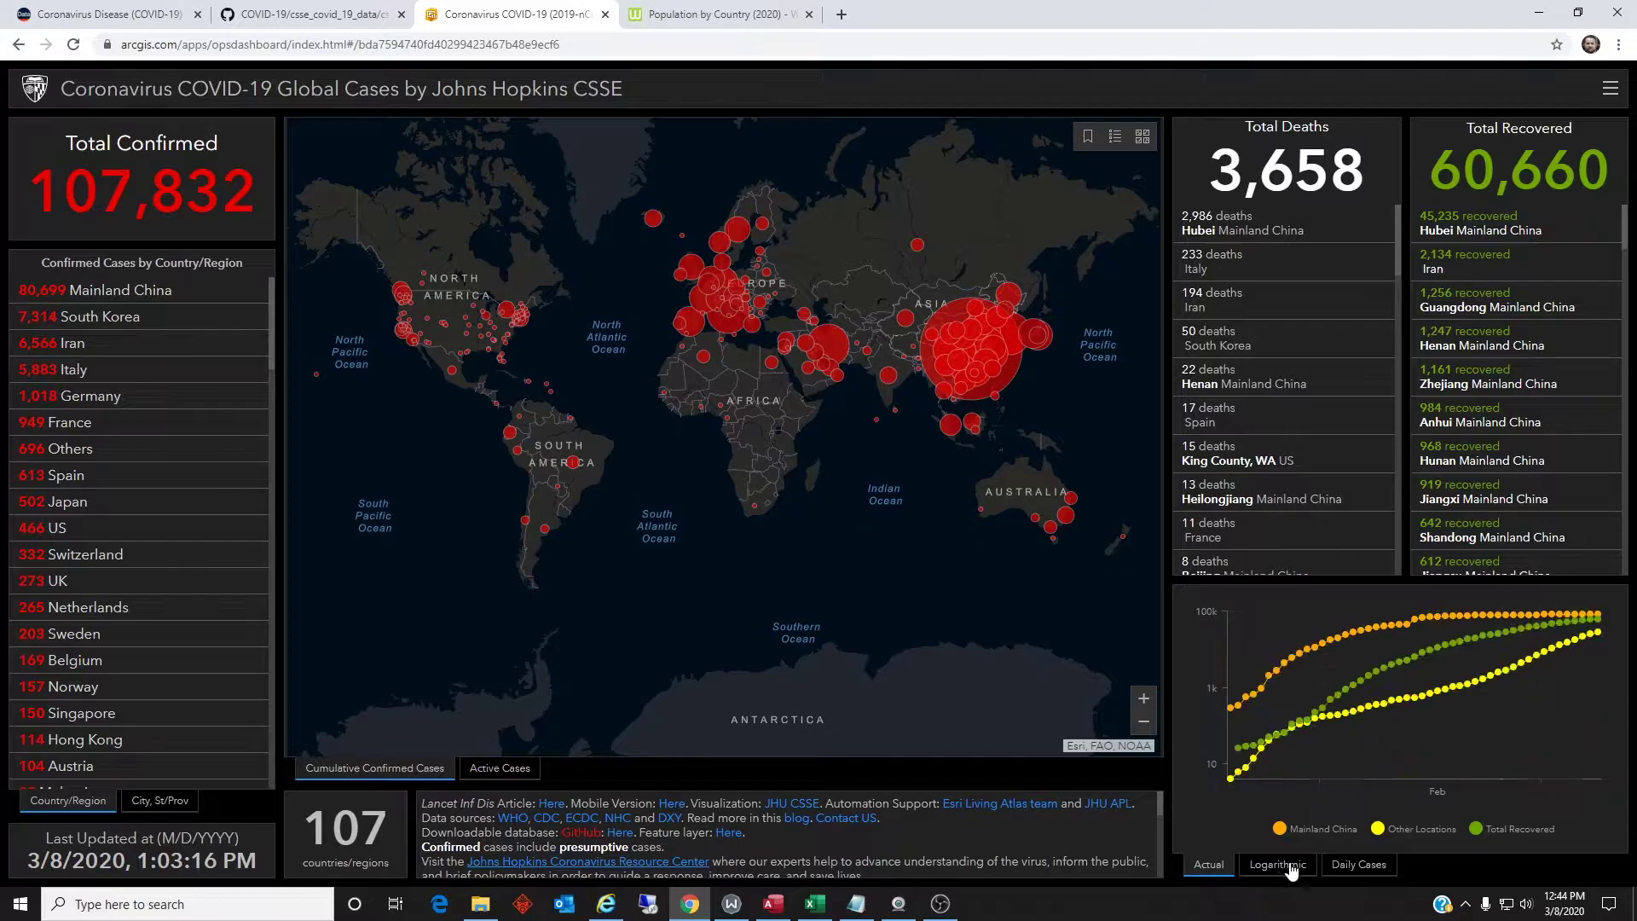
pyautogui.click(1350, 866)
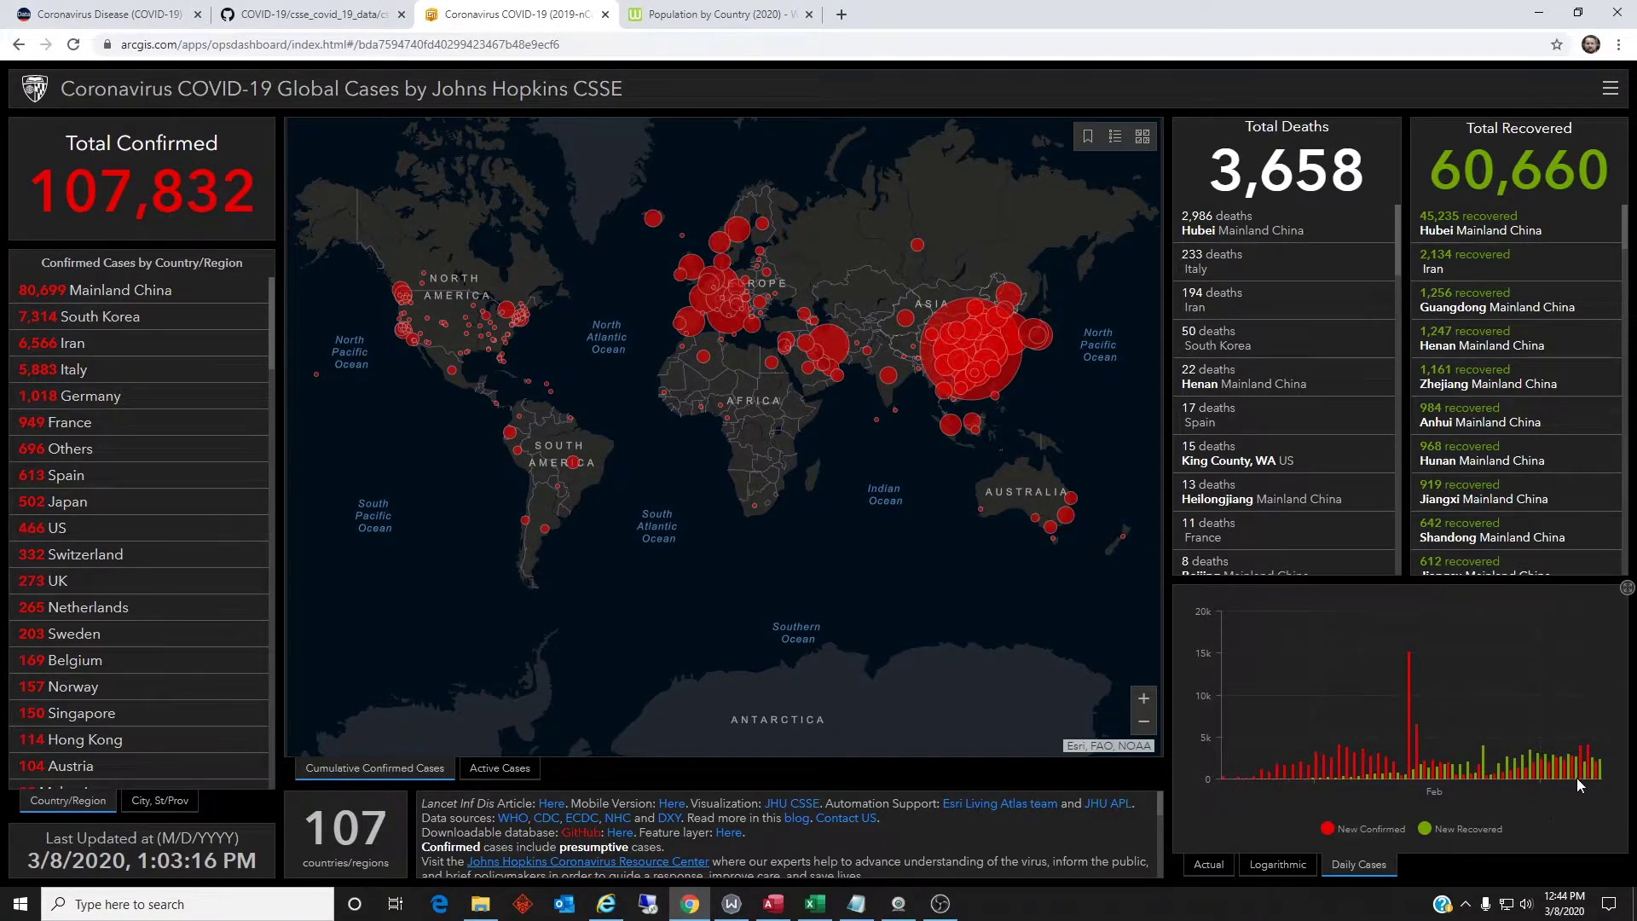
pyautogui.moveTo(1601, 770)
pyautogui.click(1209, 863)
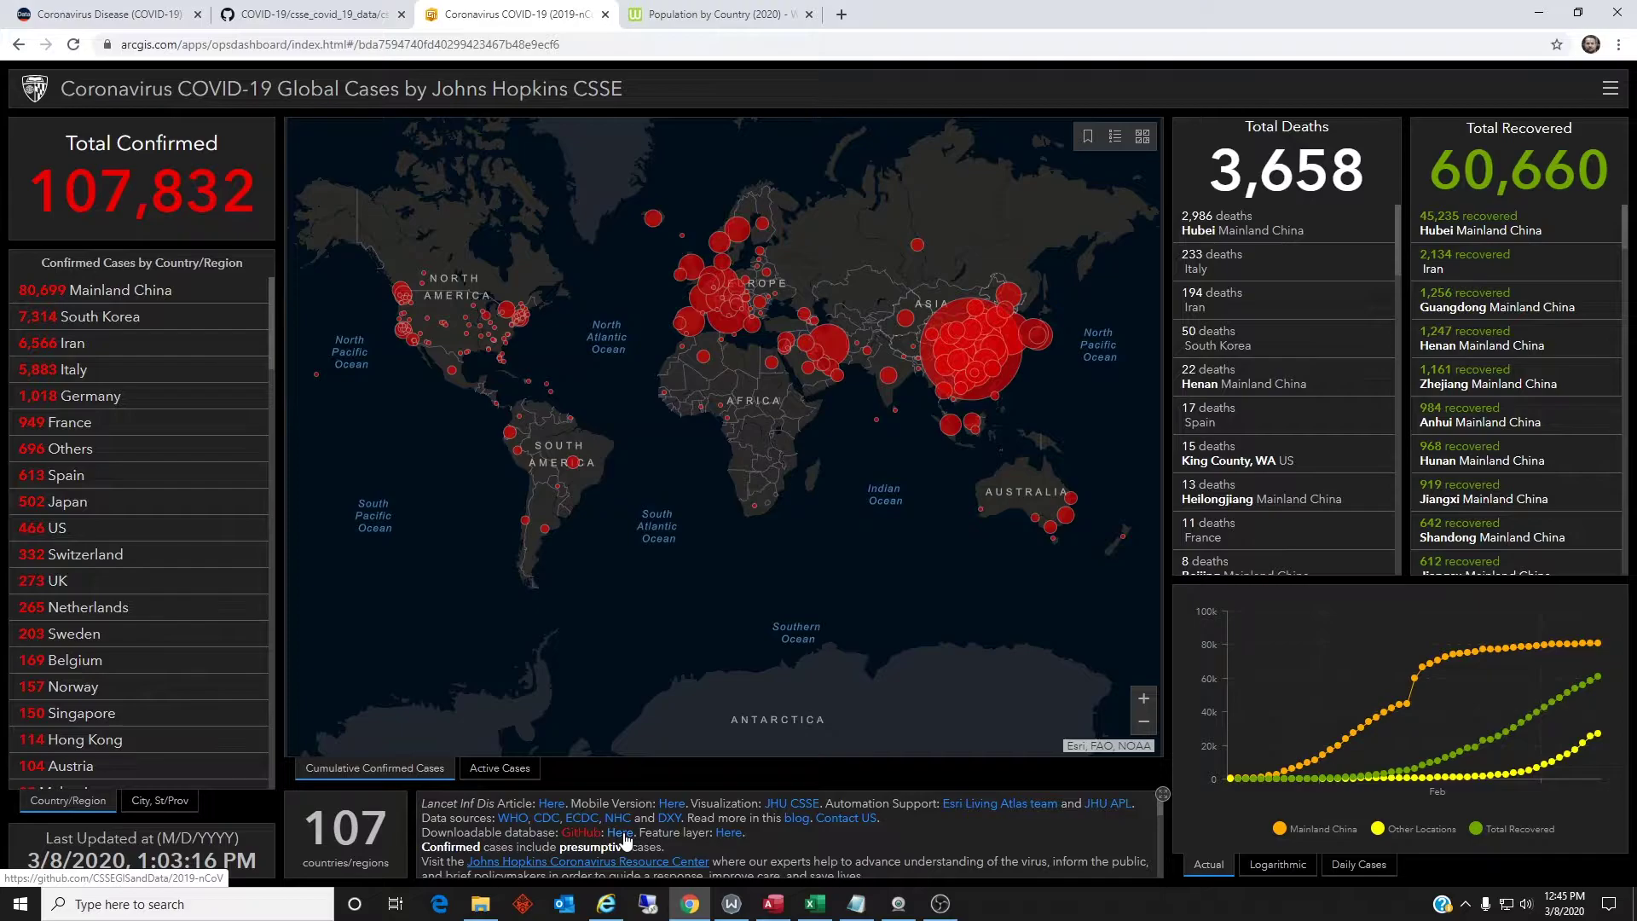
# - On the CSSE repository page, open time_series_19-covid-Confirmed.csv and scroll through its rows
pyautogui.click(296, 17)
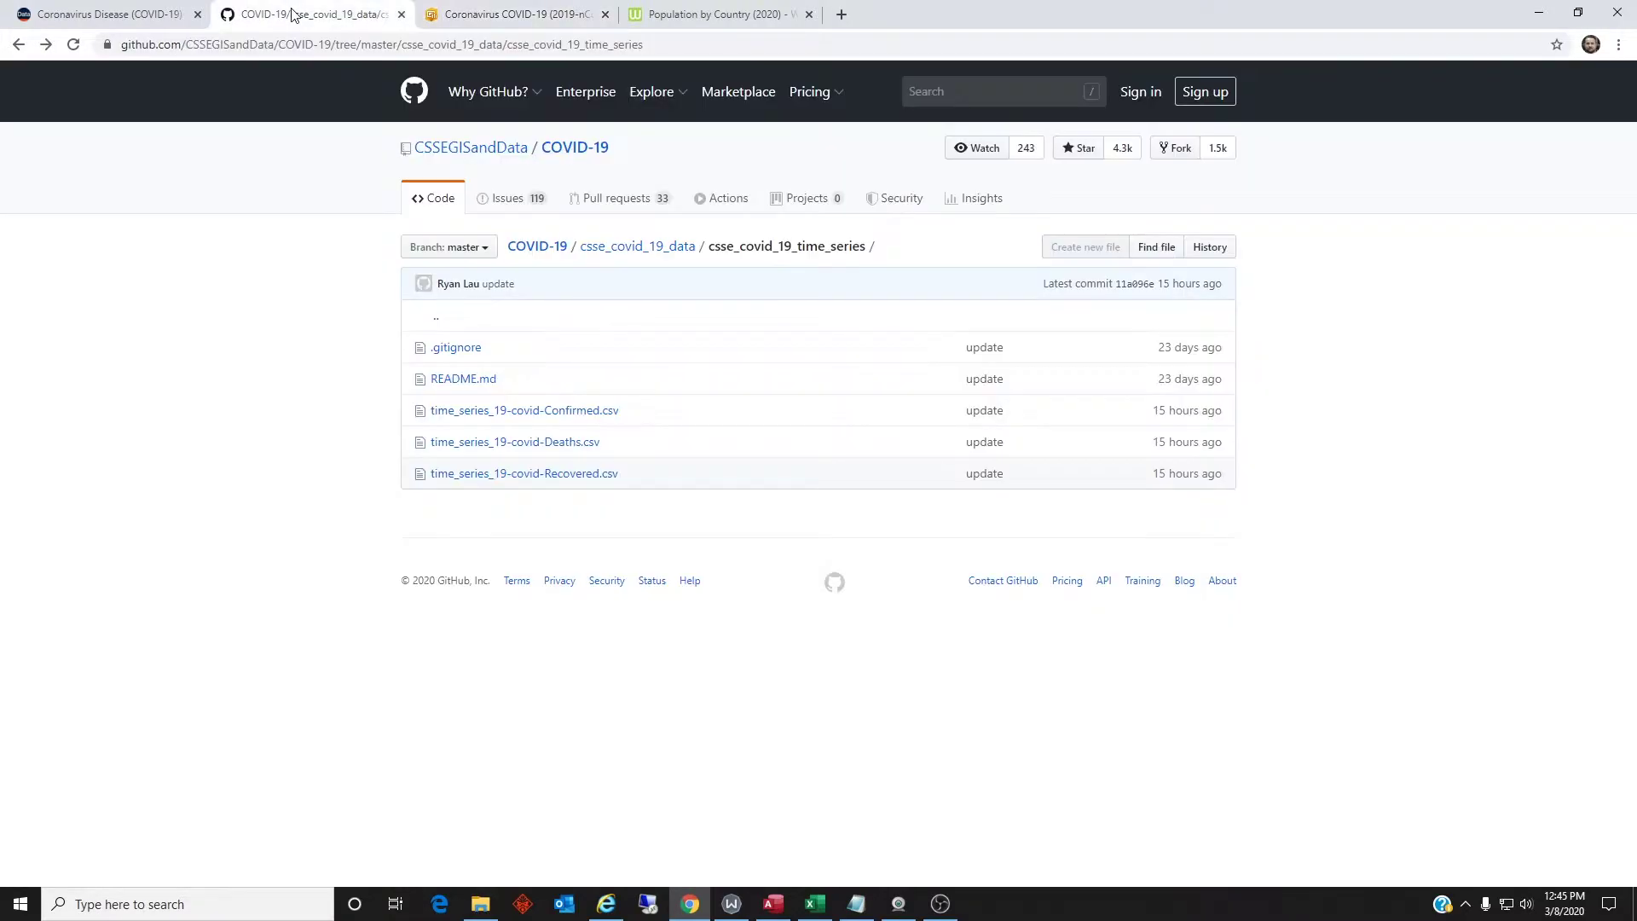
pyautogui.click(597, 415)
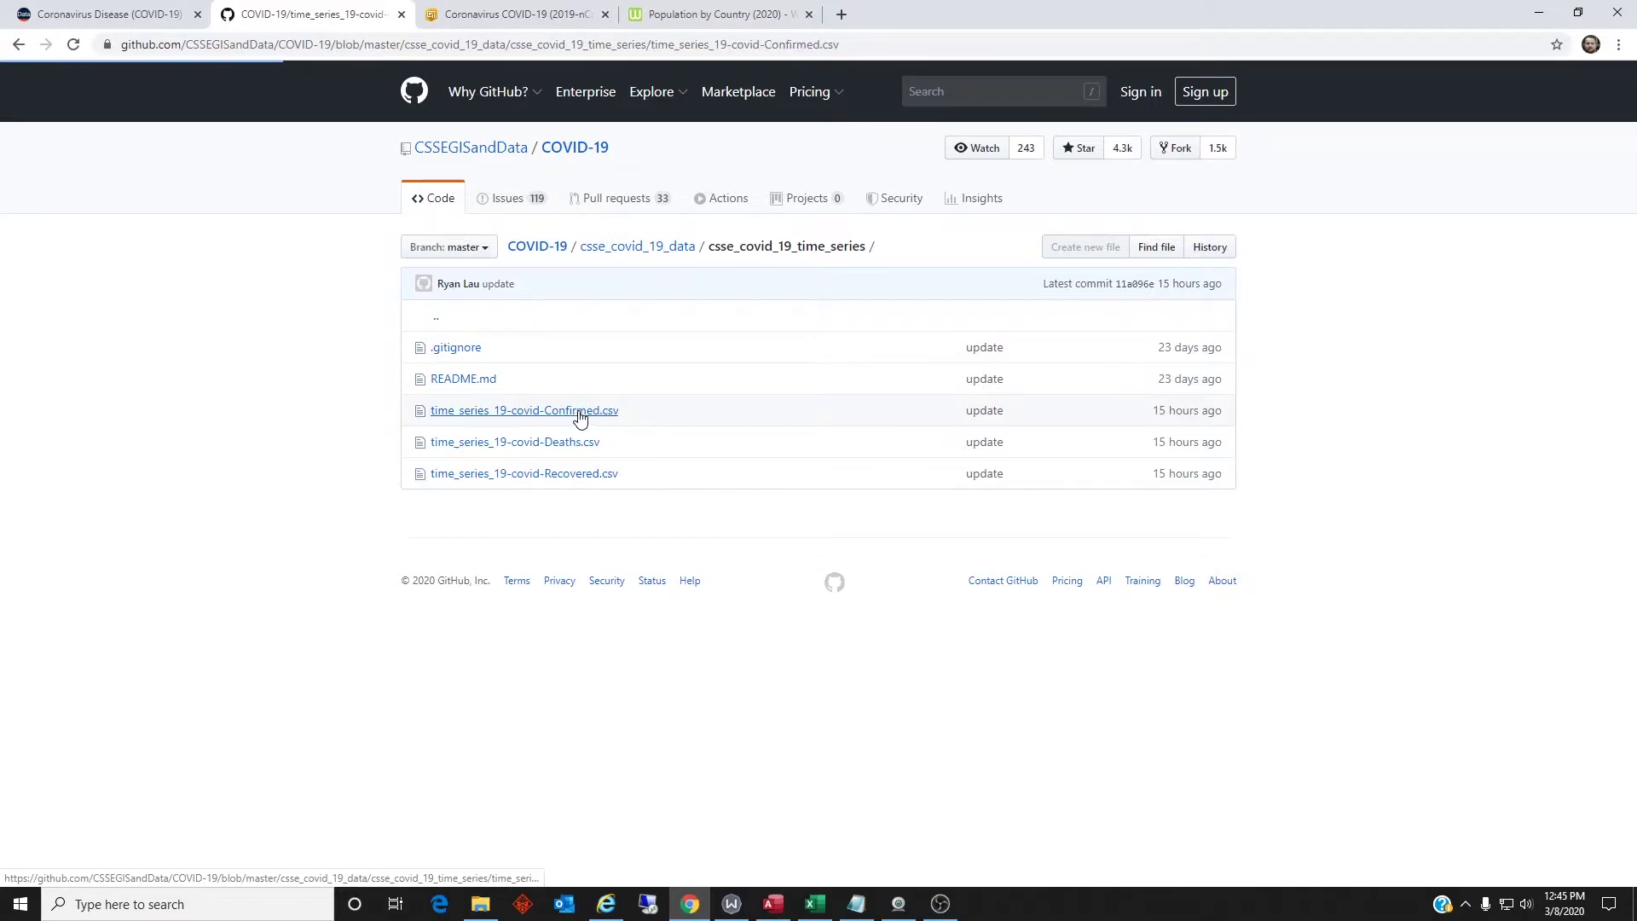
pyautogui.scroll(-1, 500, 620)
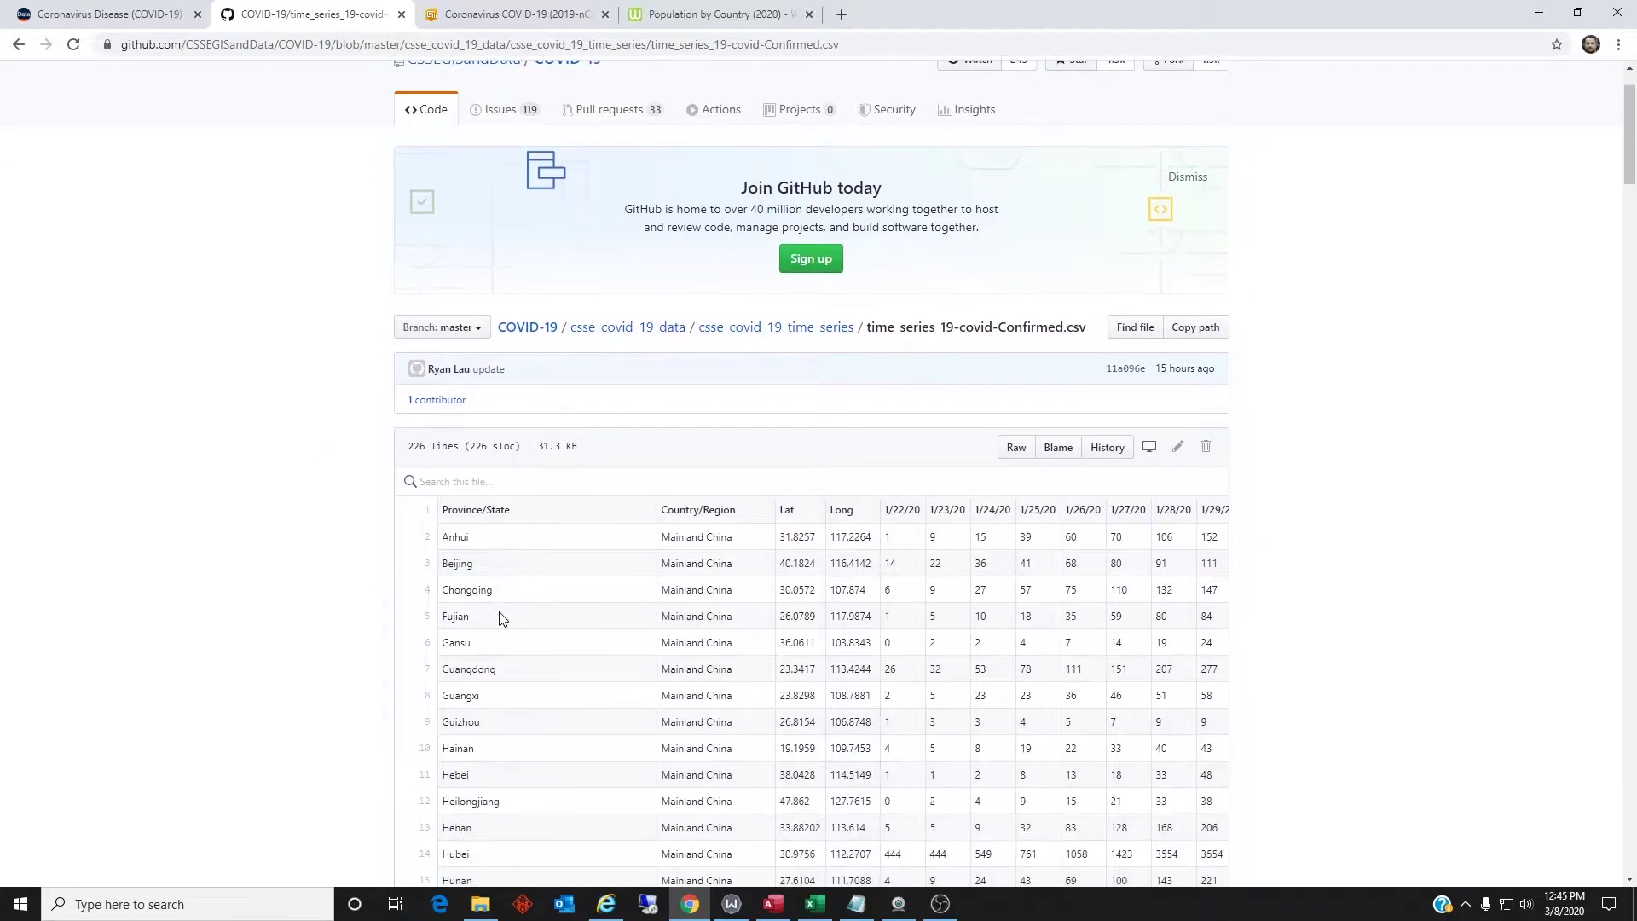
pyautogui.scroll(-1, 499, 620)
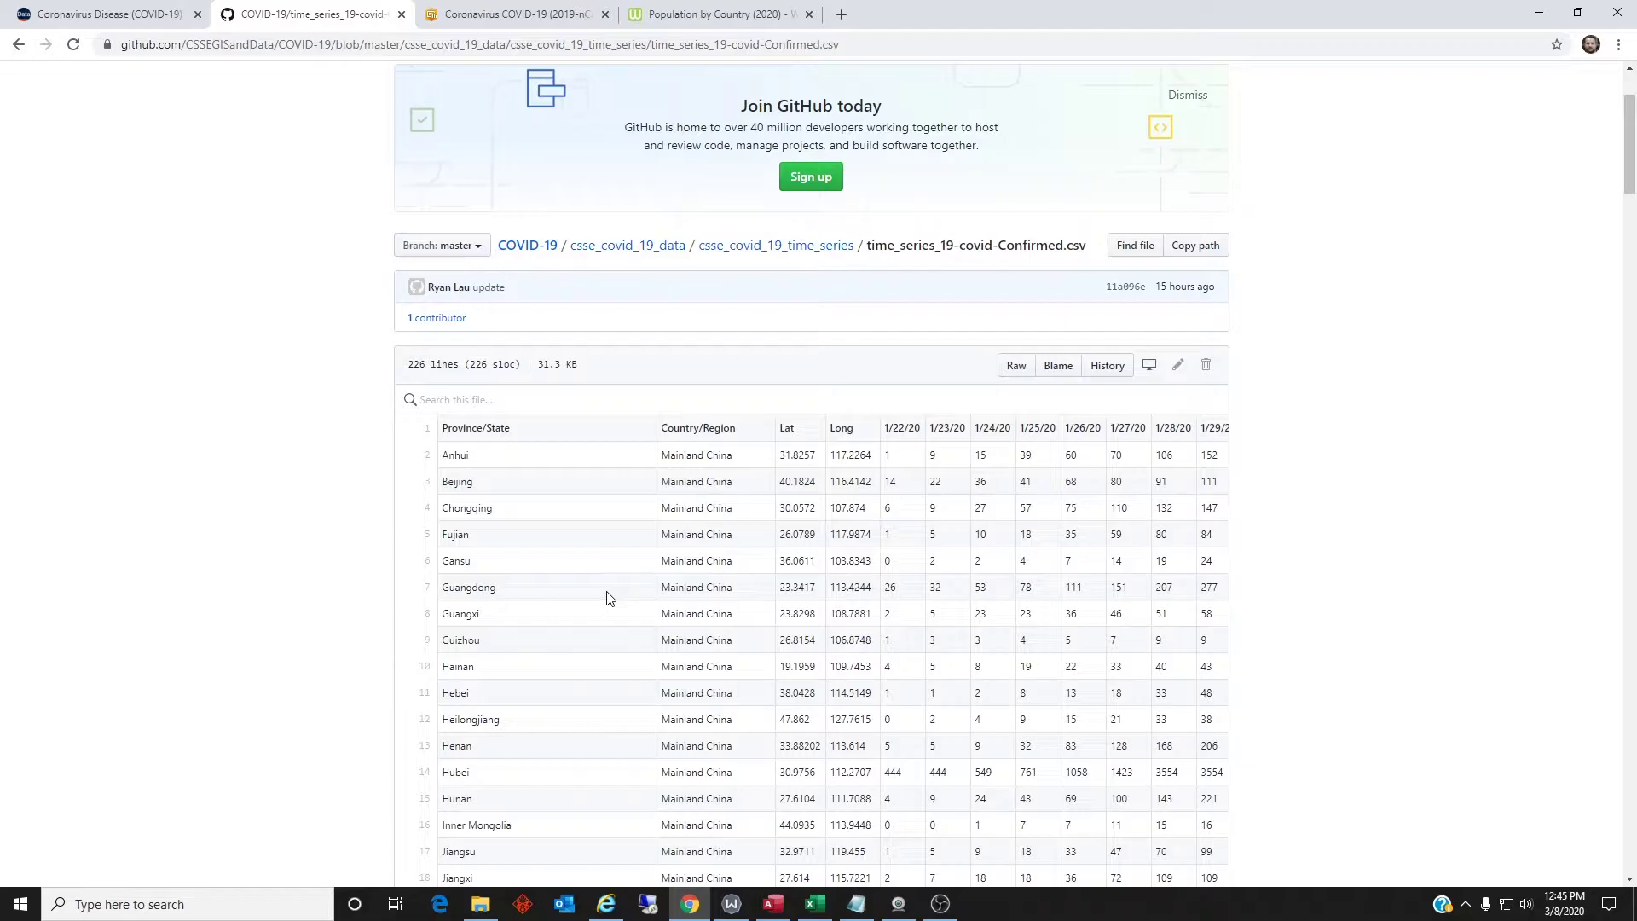
pyautogui.scroll(-2, 609, 598)
pyautogui.scroll(3, 609, 602)
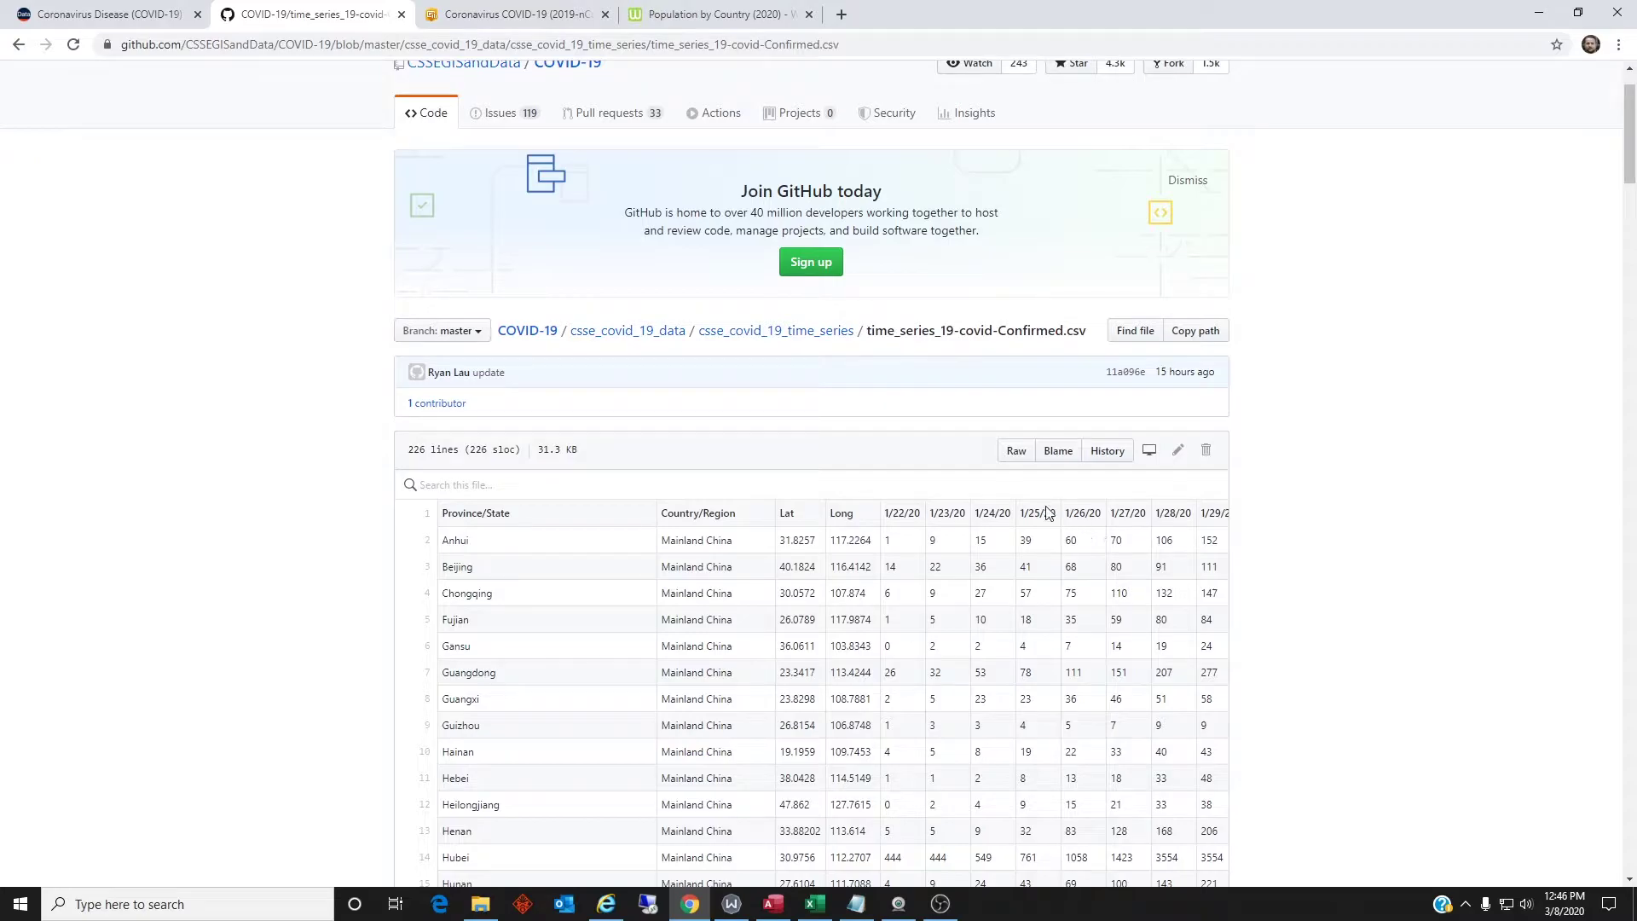
# - View the confirmed-cases file as raw text, then move to the Corona Access database
pyautogui.click(1014, 457)
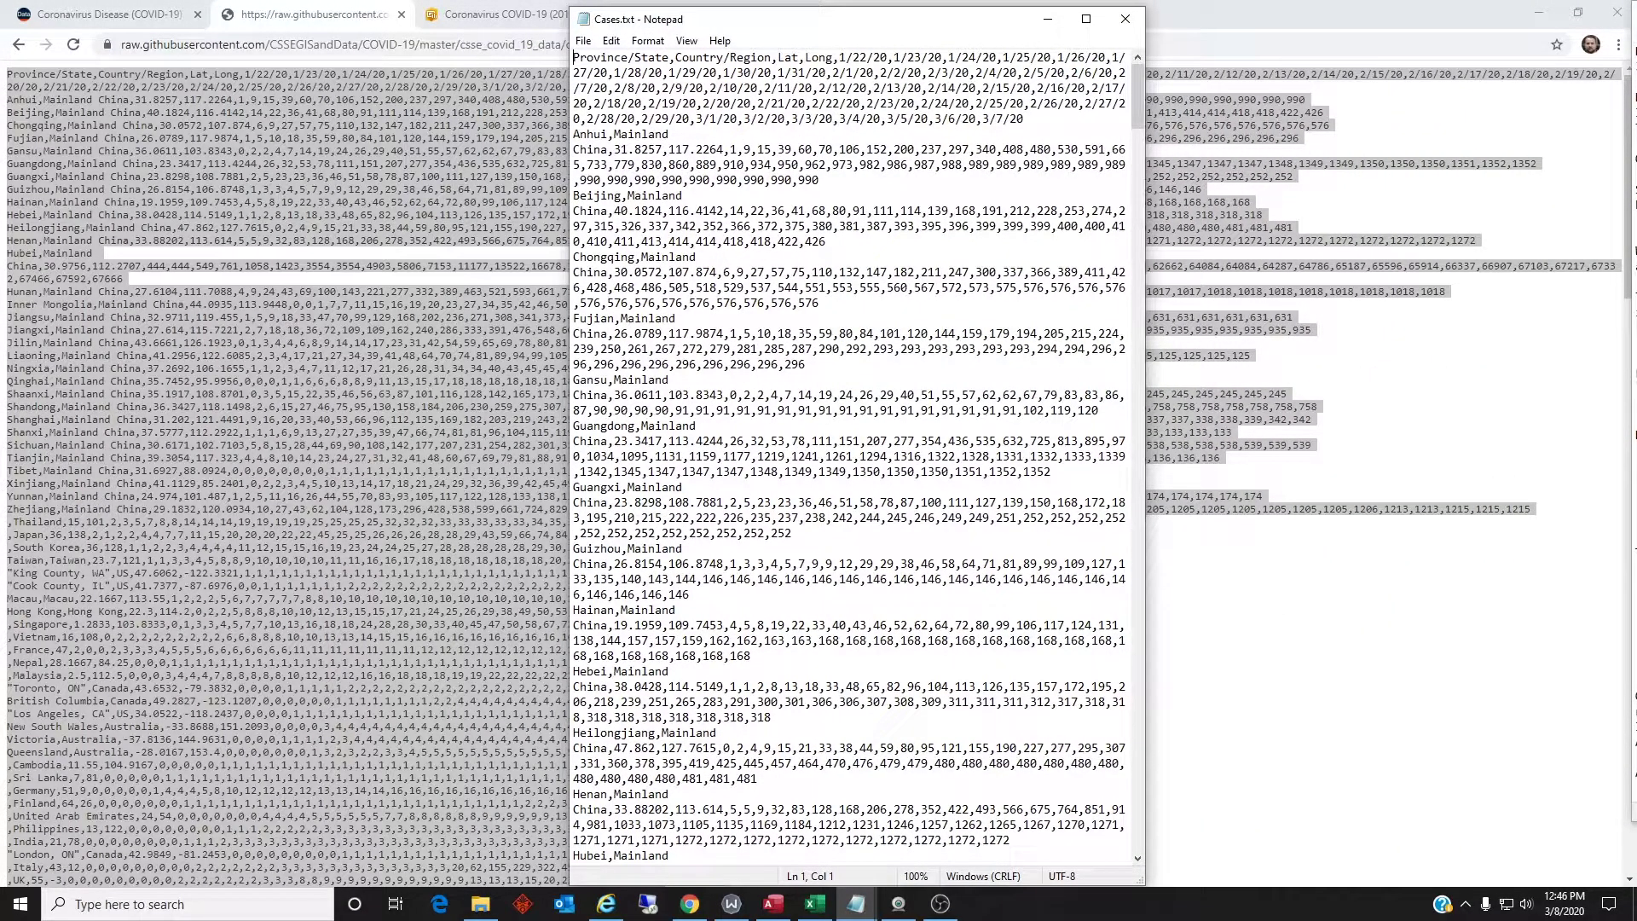
pyautogui.hotkey('alt', 'Tab')
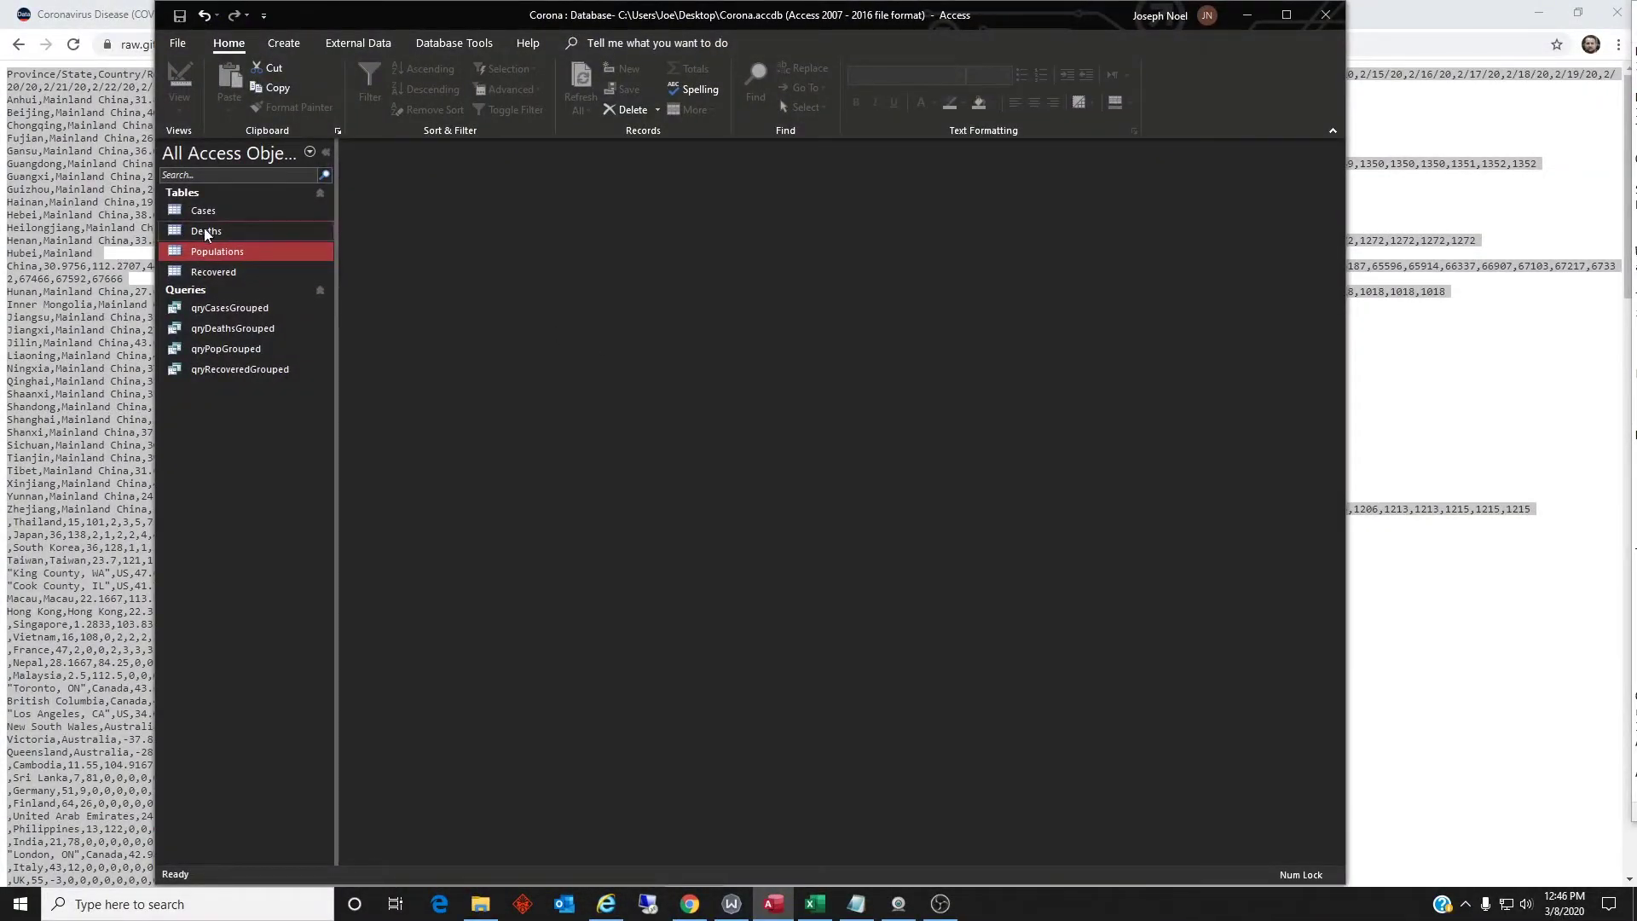
# - Start a text-file import of the desktop's Cases.txt into a new Access table
pyautogui.click(211, 209)
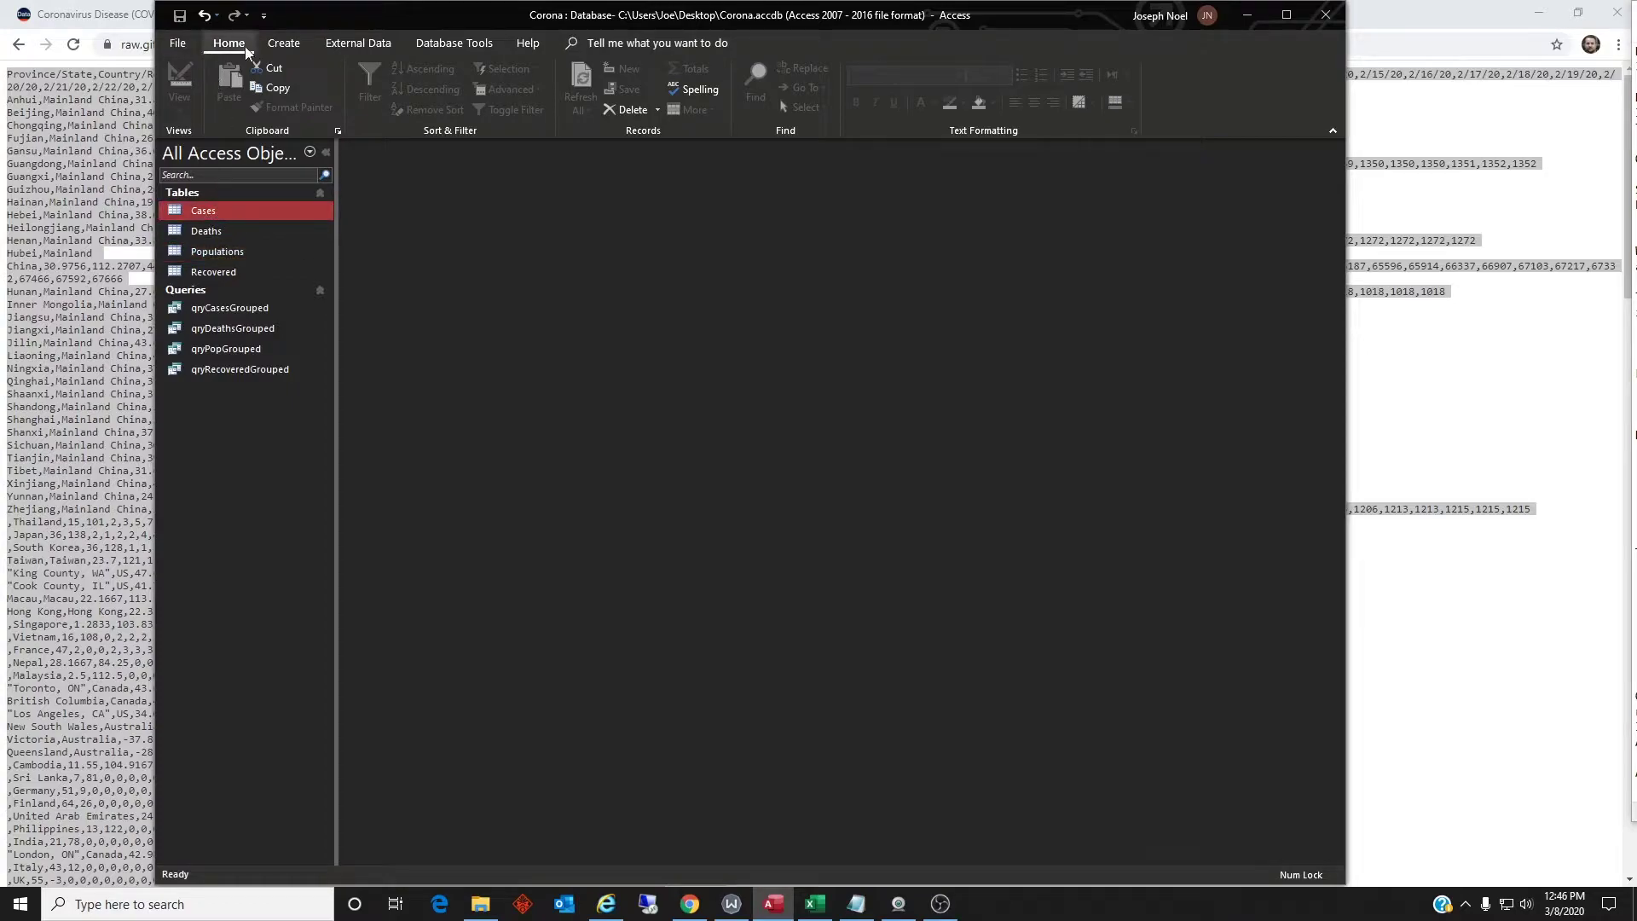
pyautogui.click(347, 44)
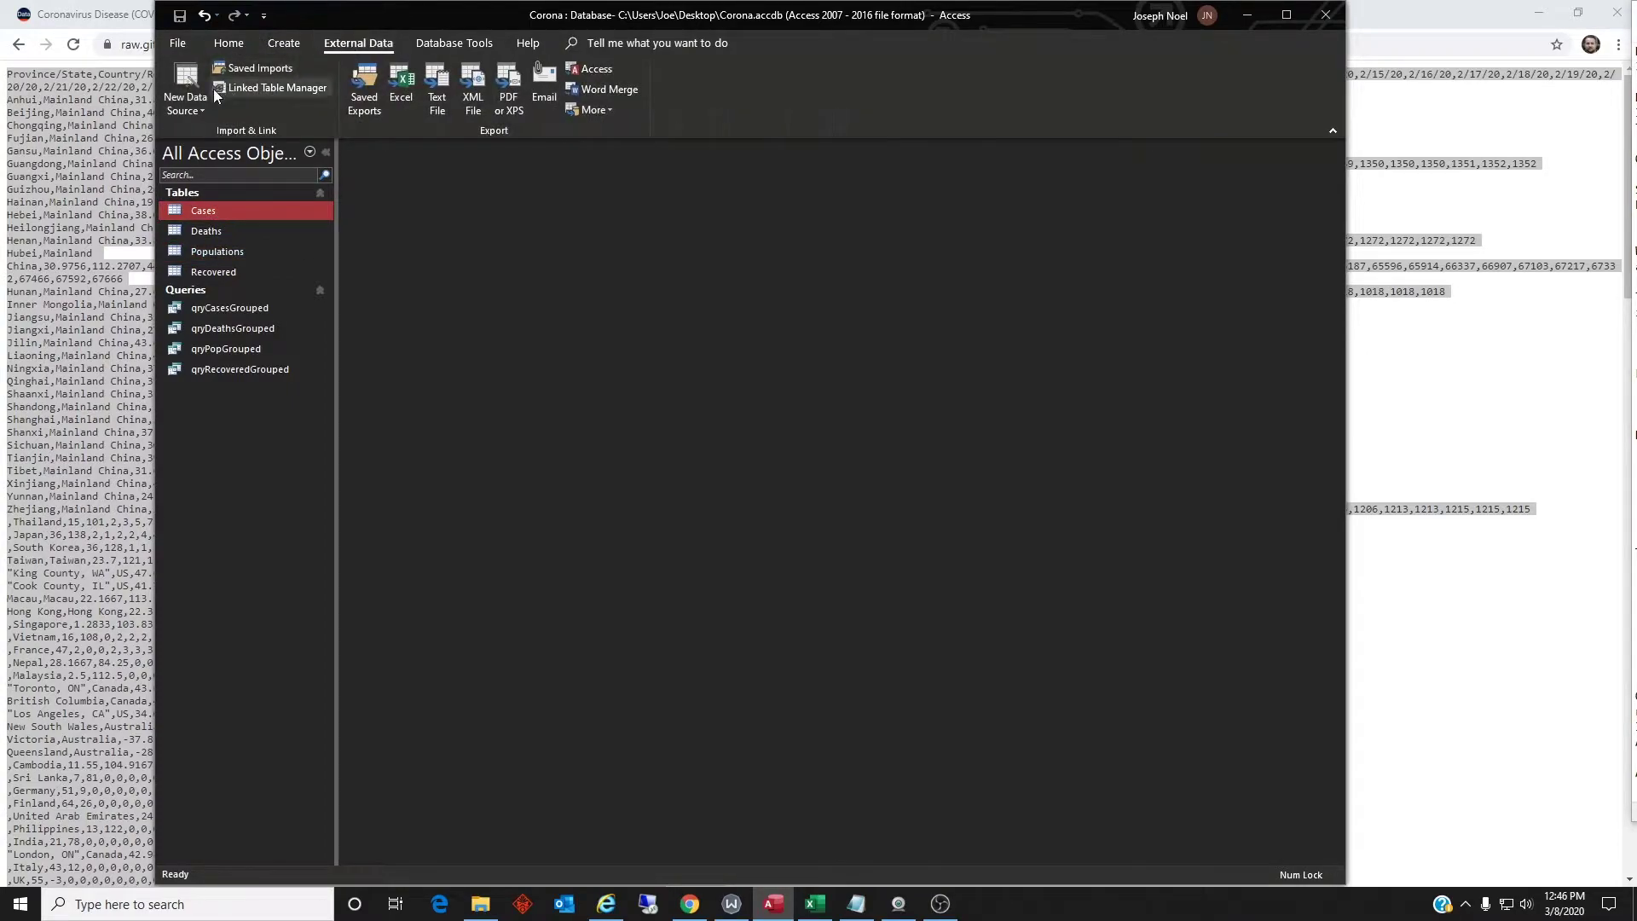
pyautogui.click(184, 94)
pyautogui.moveTo(263, 141)
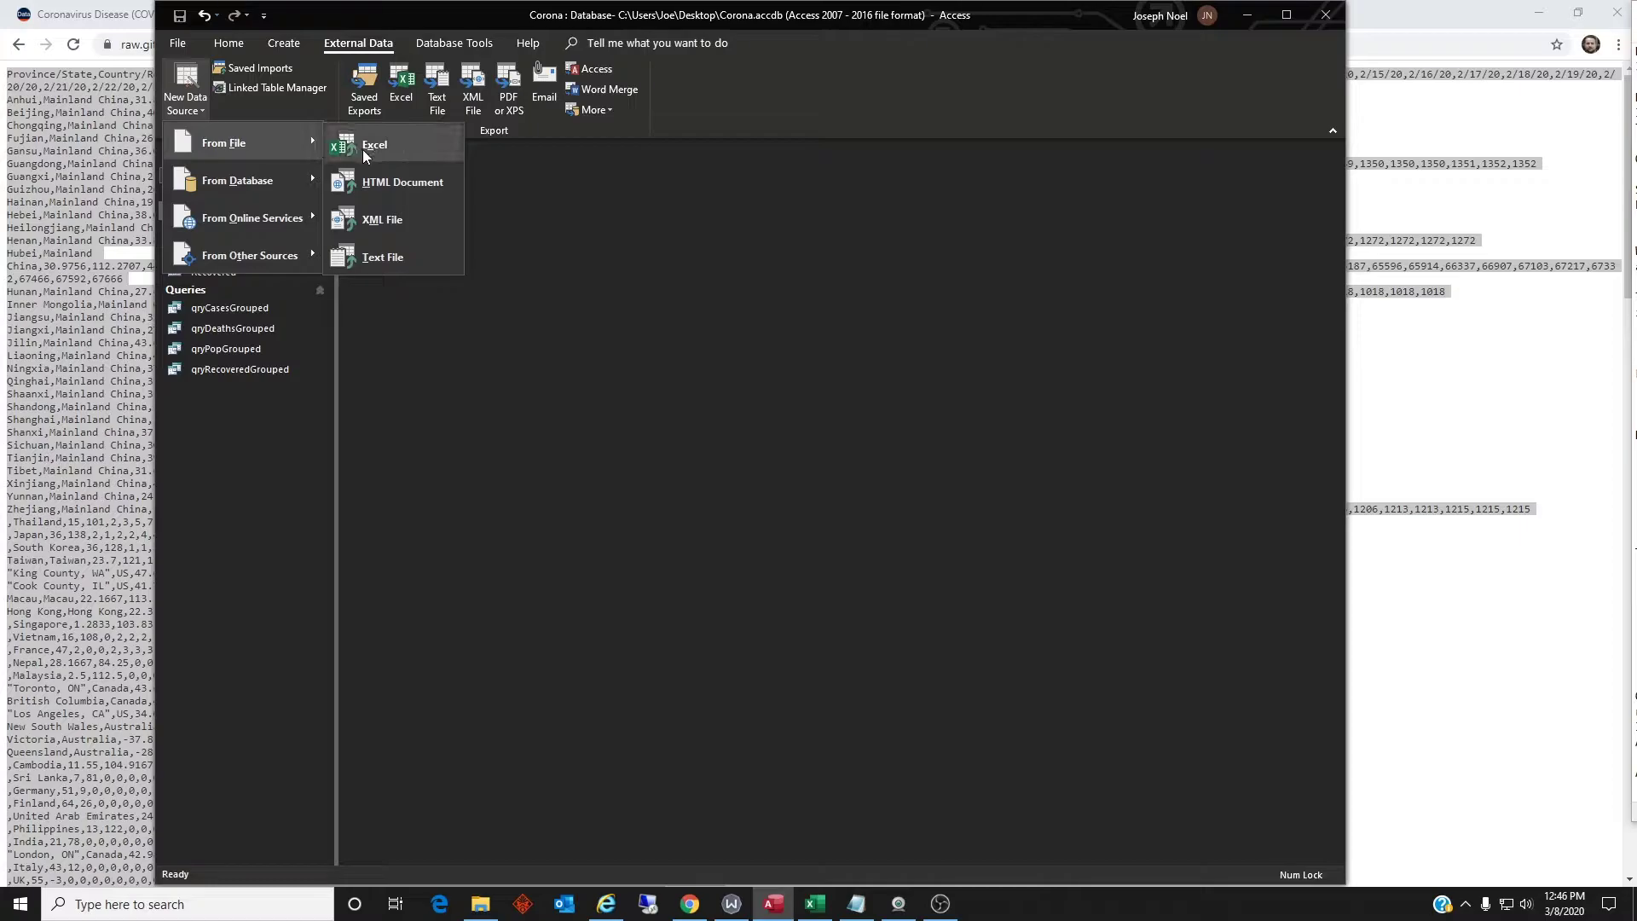
pyautogui.click(370, 266)
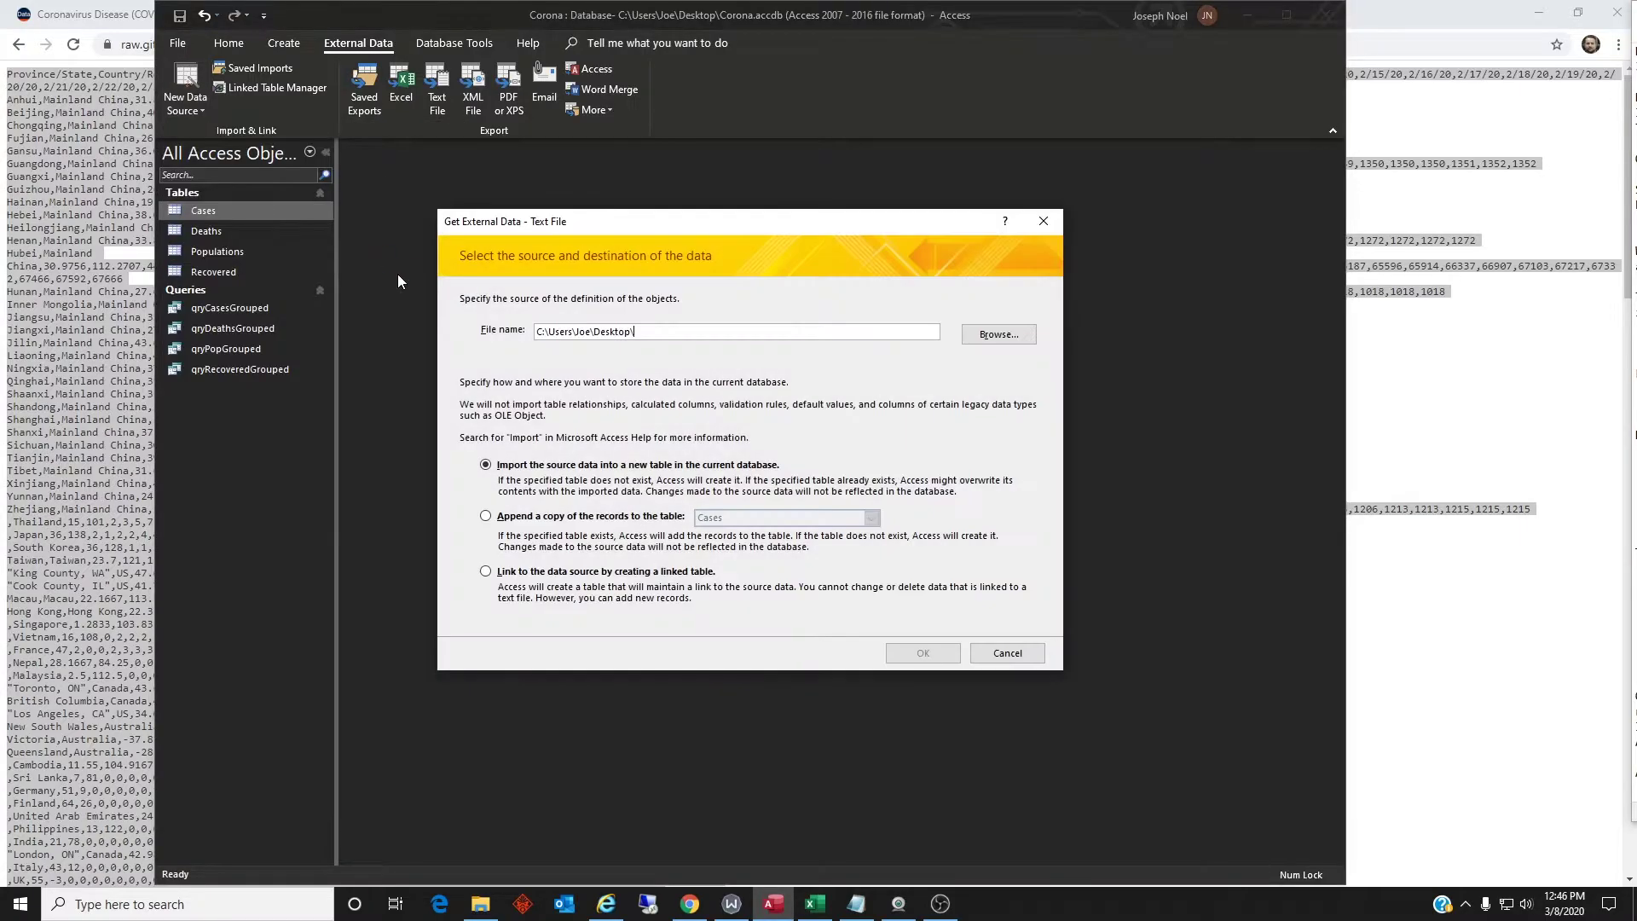
pyautogui.click(996, 346)
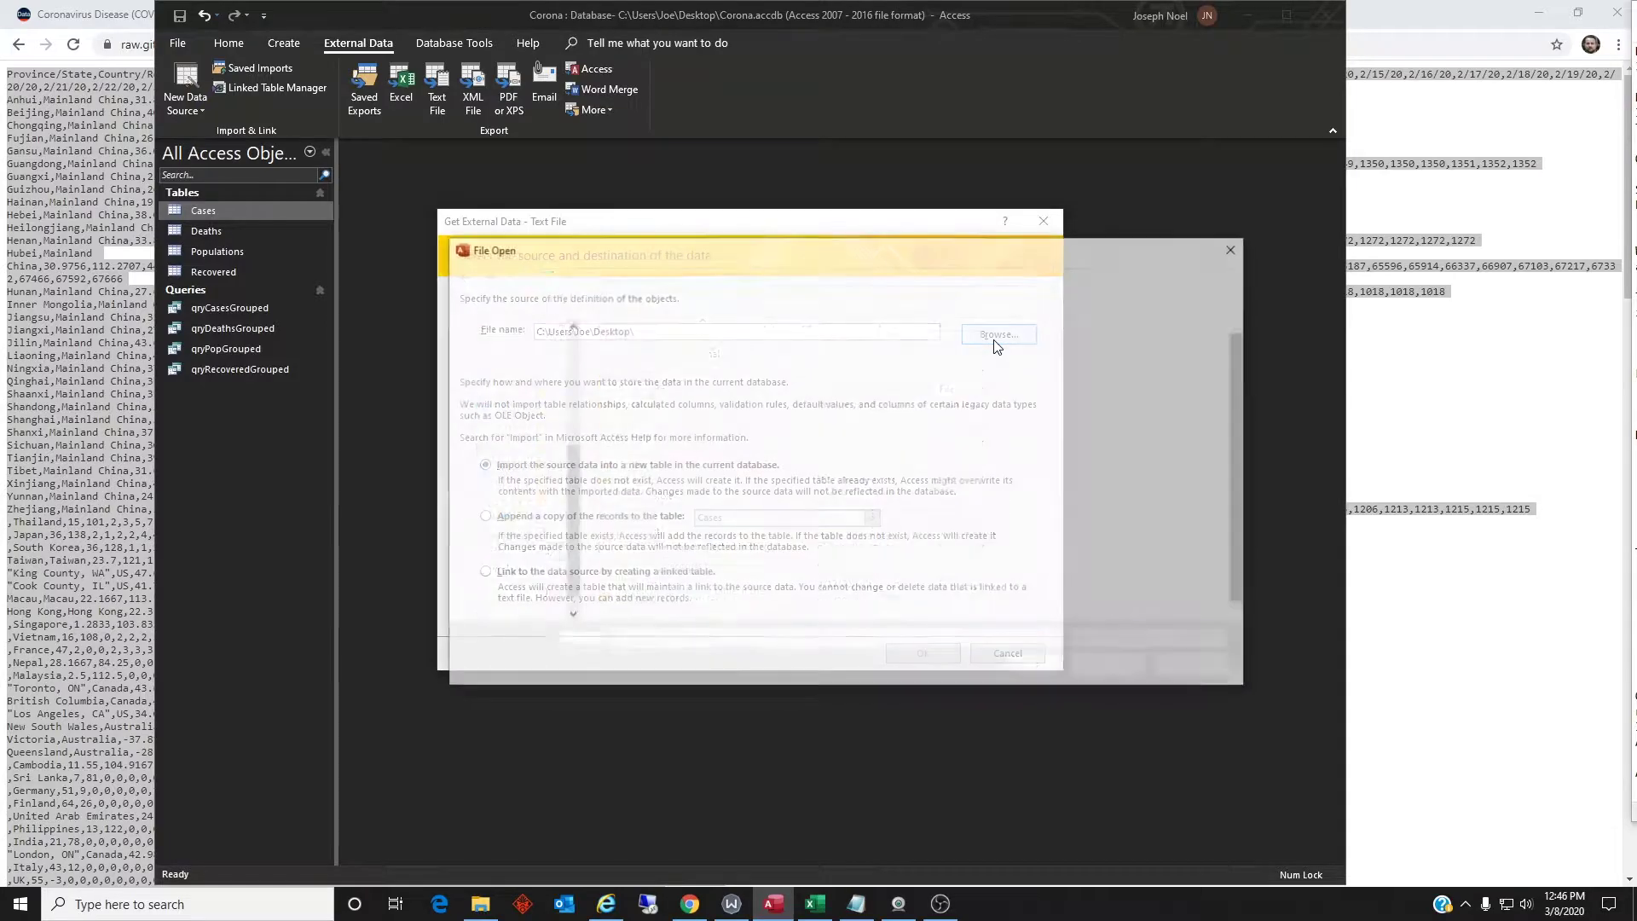
pyautogui.doubleClick(682, 517)
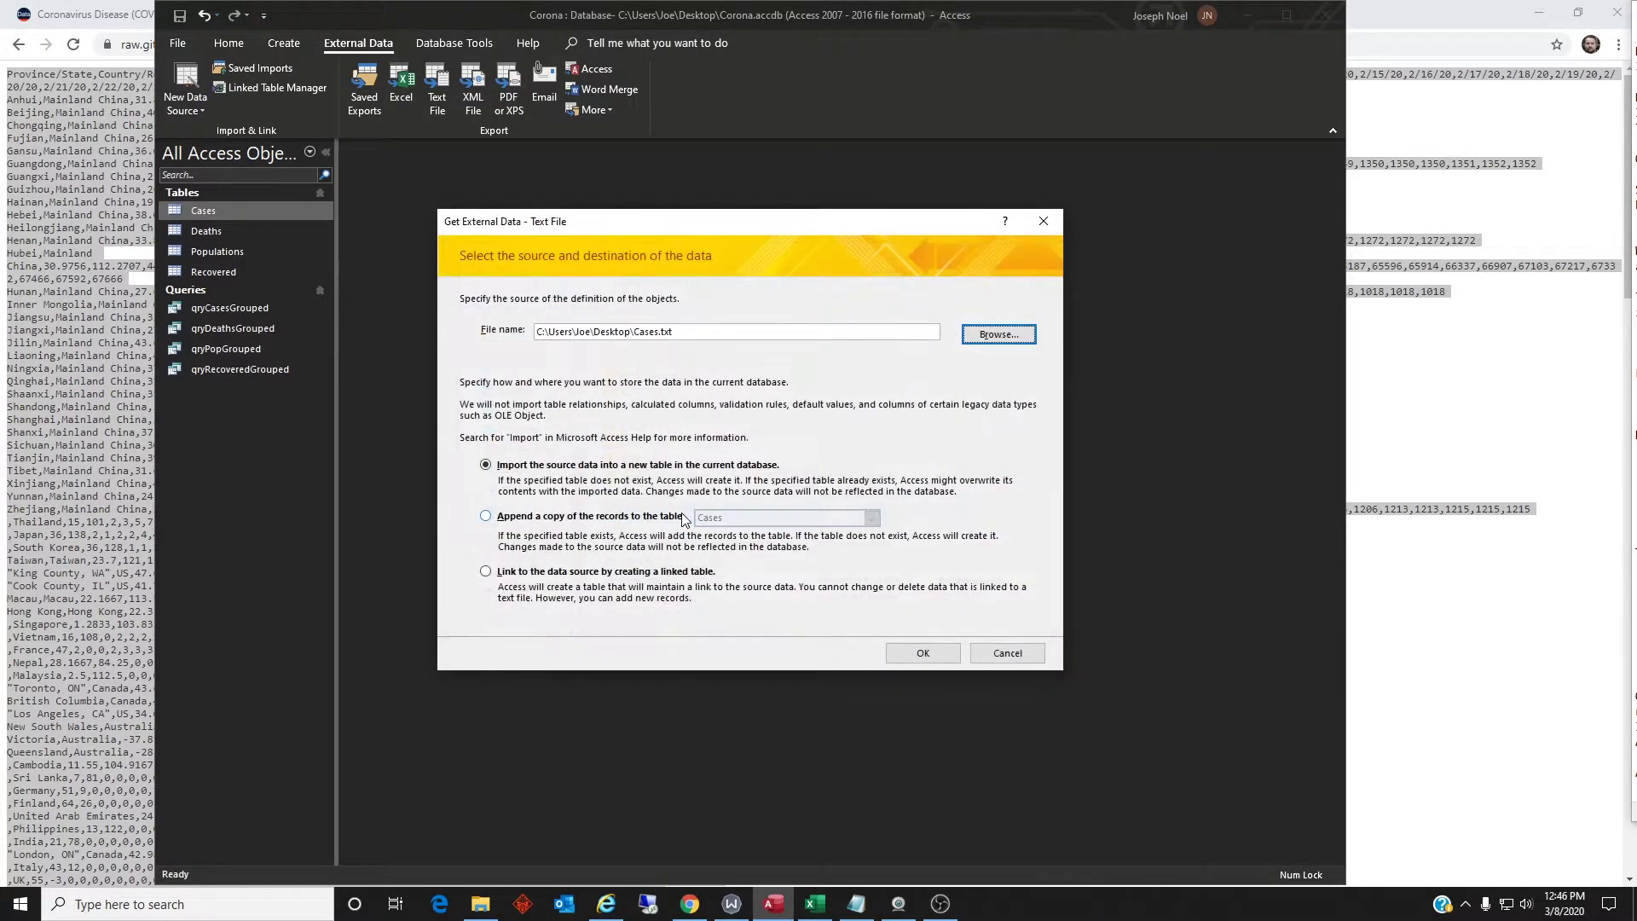
pyautogui.click(916, 653)
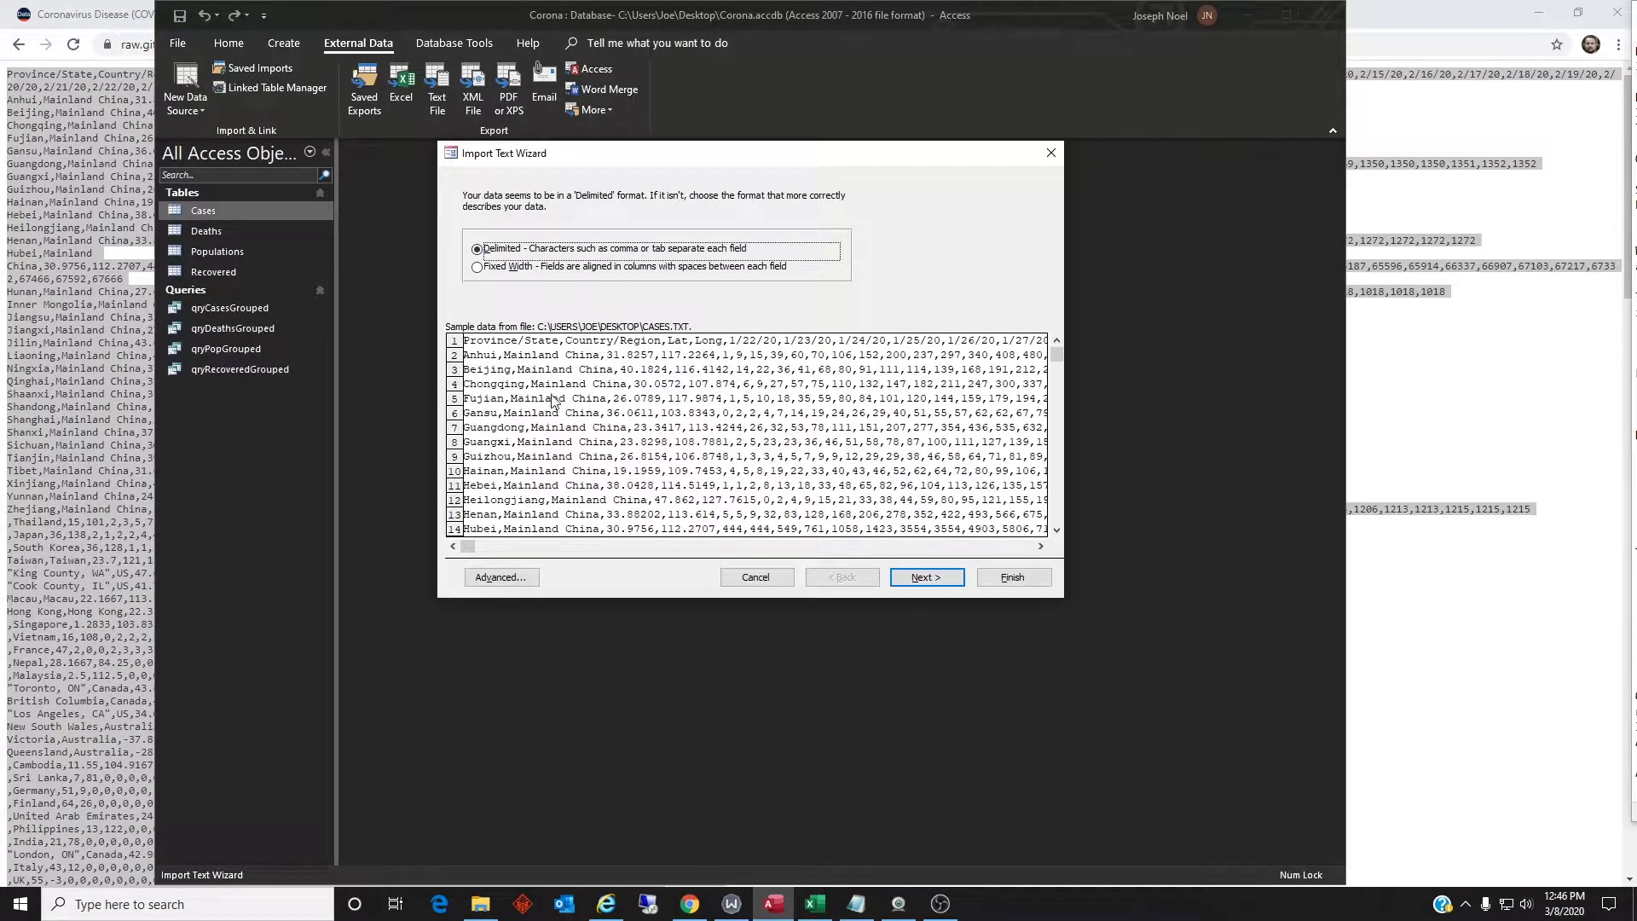
# - Set the import specification's text qualifier to double quotes
pyautogui.click(516, 577)
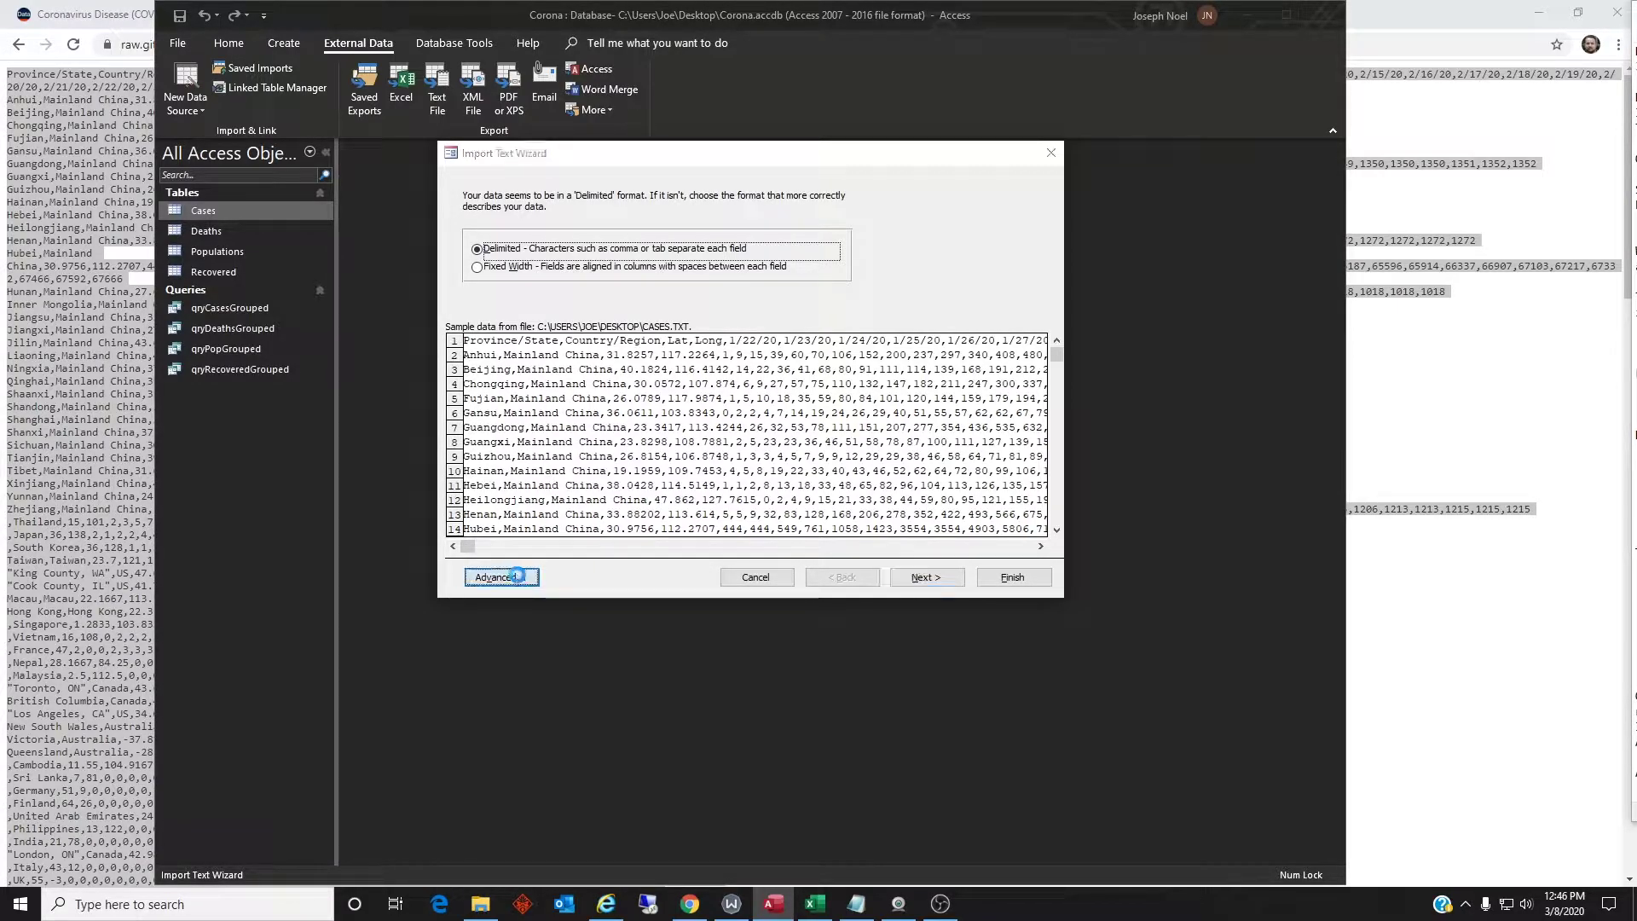
pyautogui.click(852, 229)
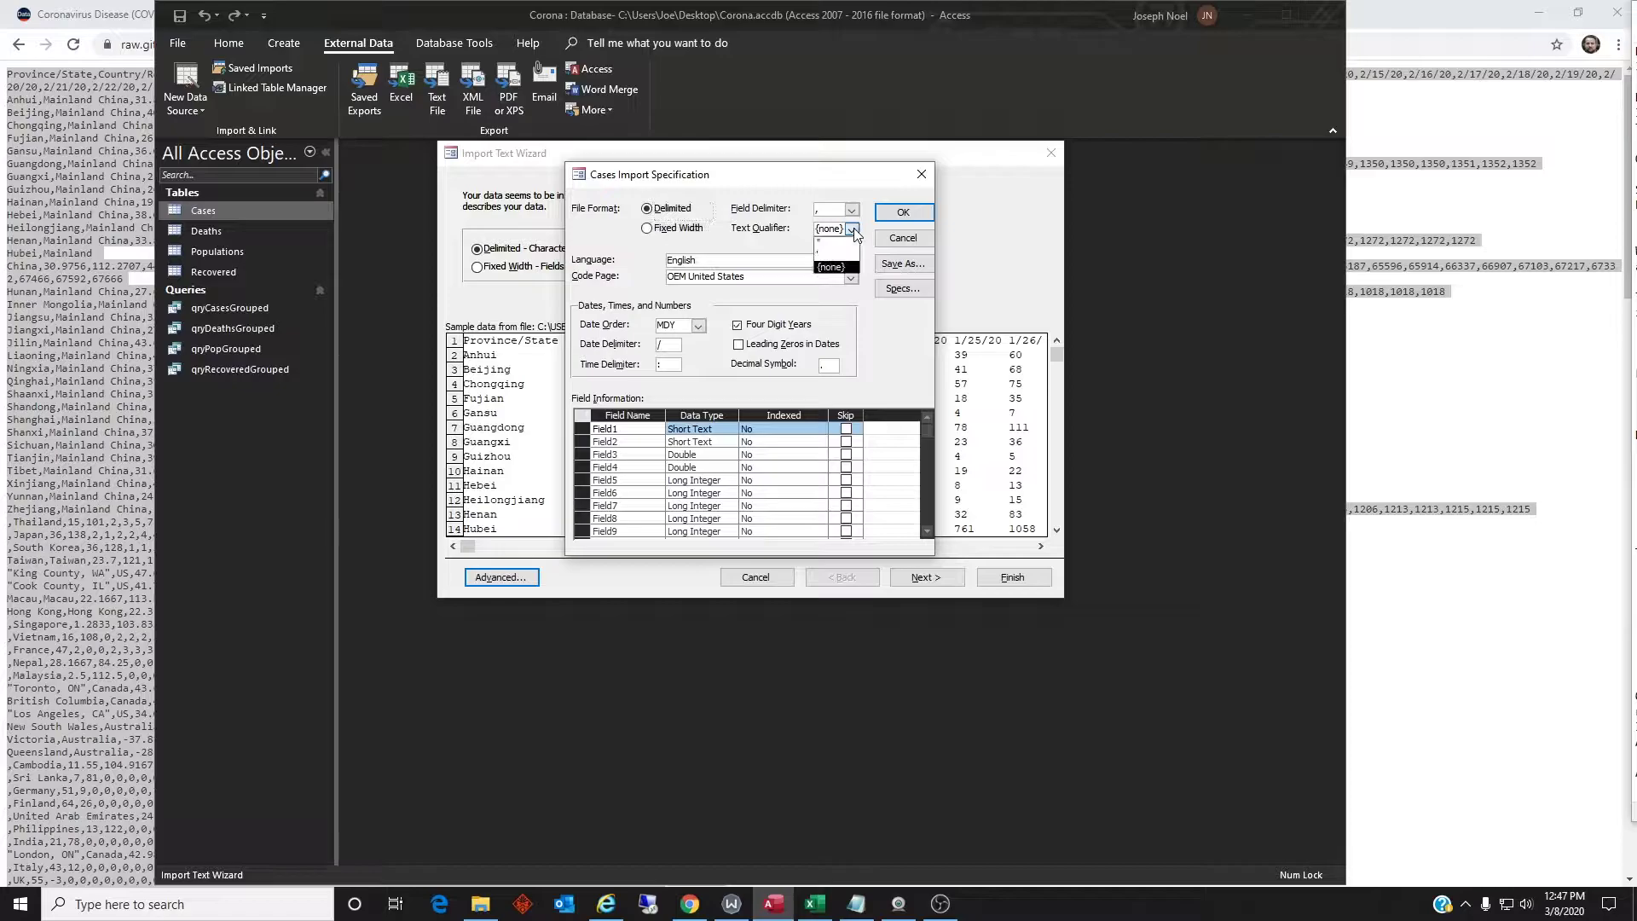
pyautogui.click(846, 243)
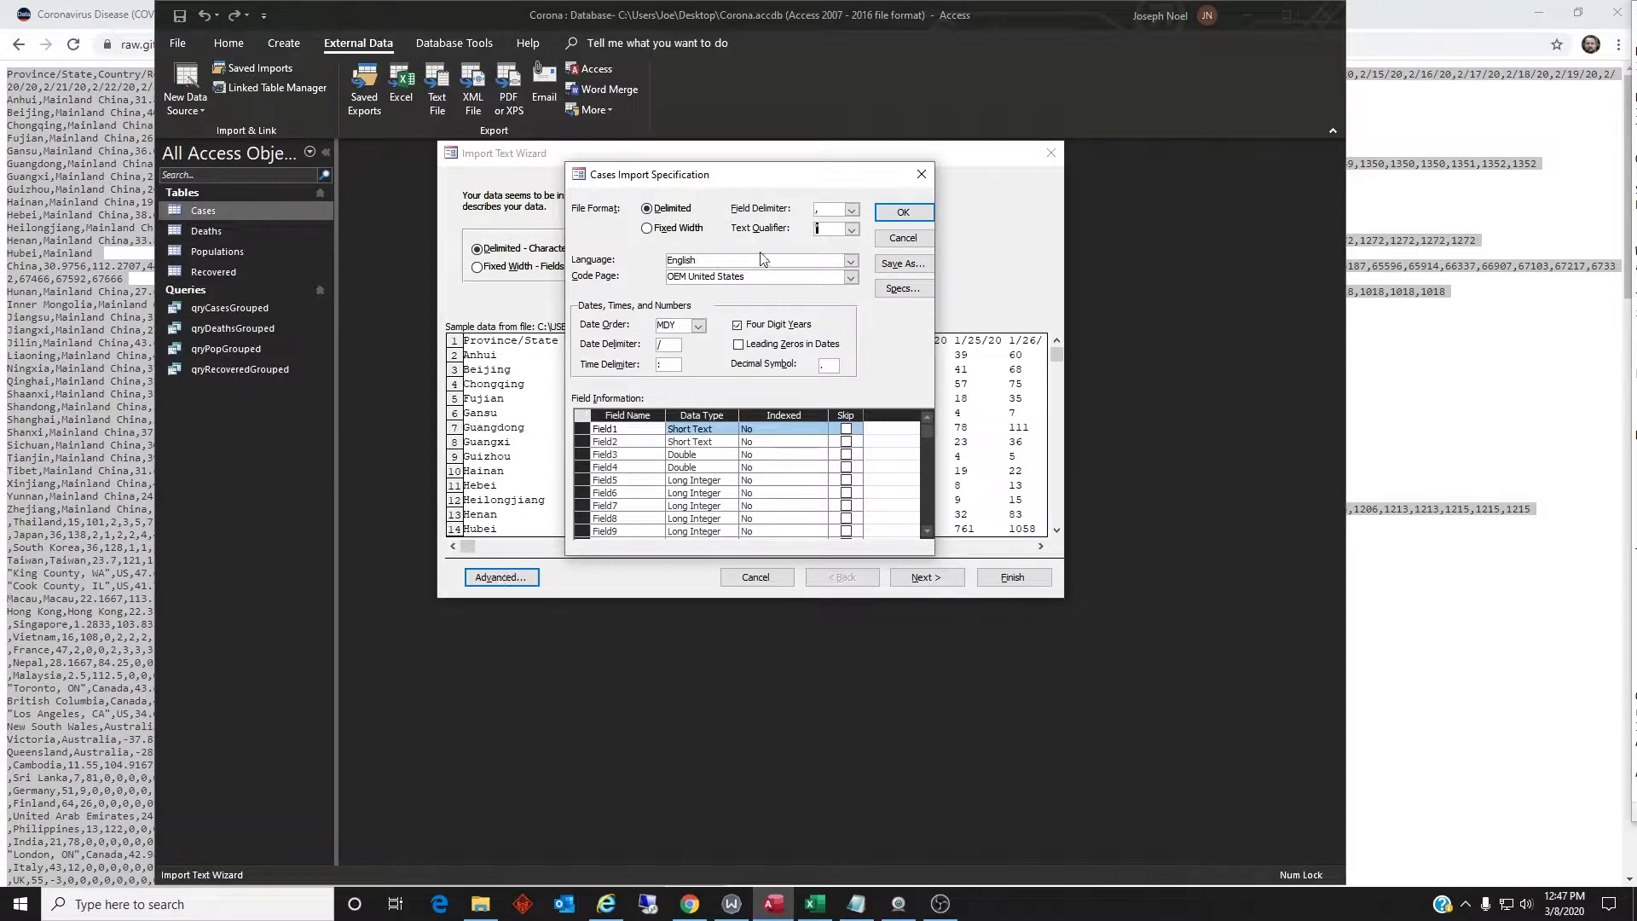
pyautogui.click(904, 213)
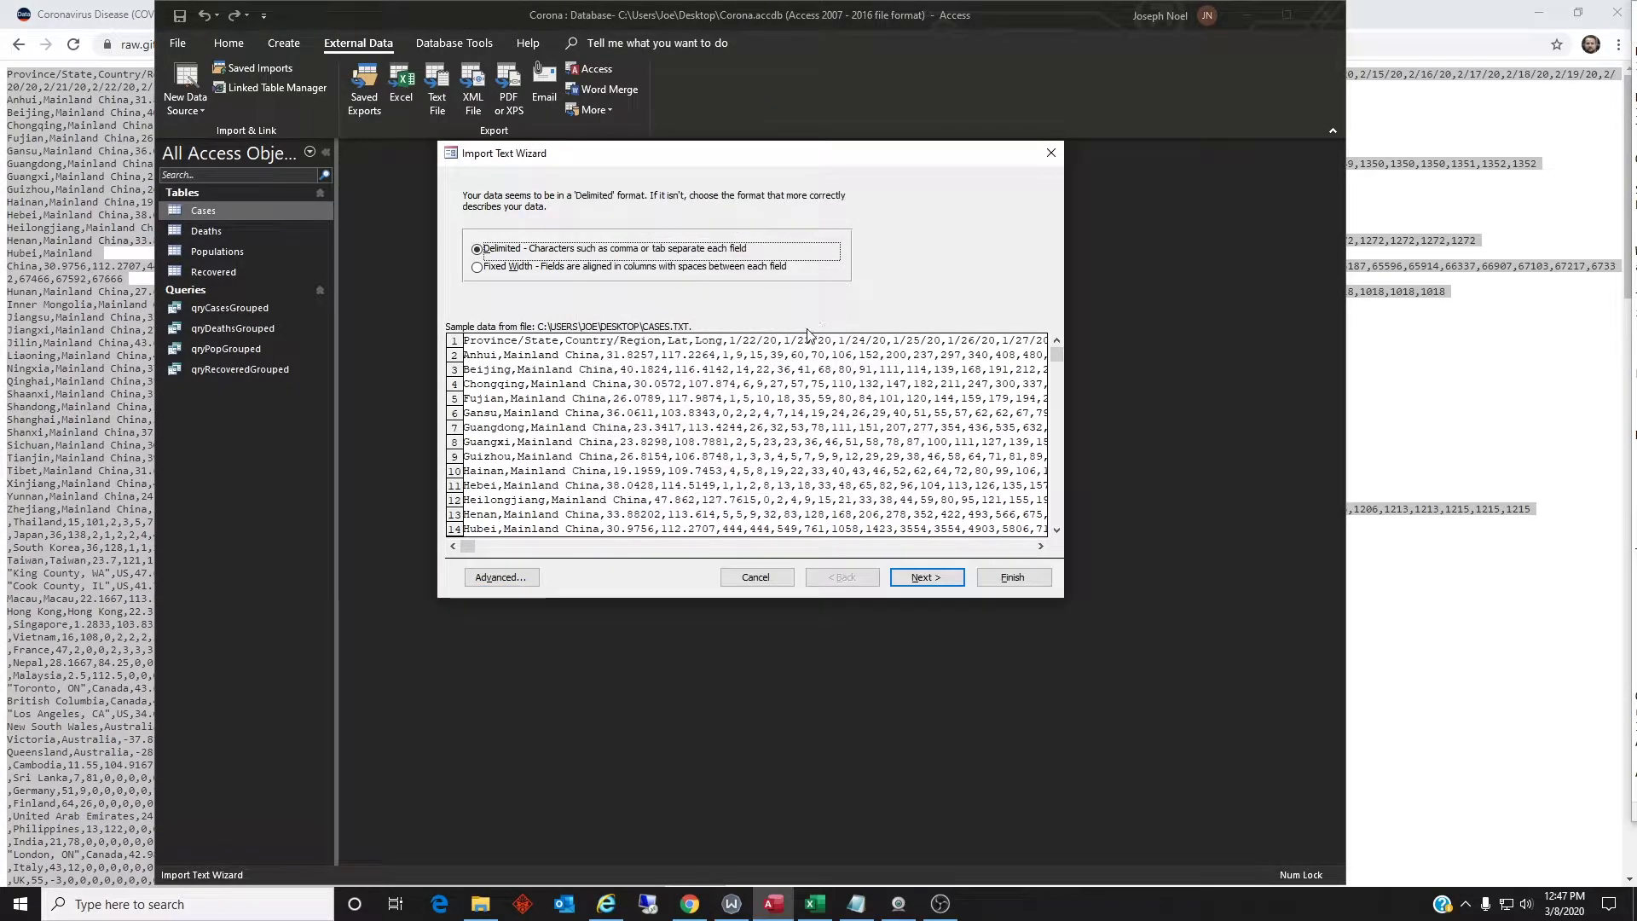
# - Step through the wizard with first row as field names, cancel, and open the Cases table
pyautogui.click(901, 585)
pyautogui.click(477, 282)
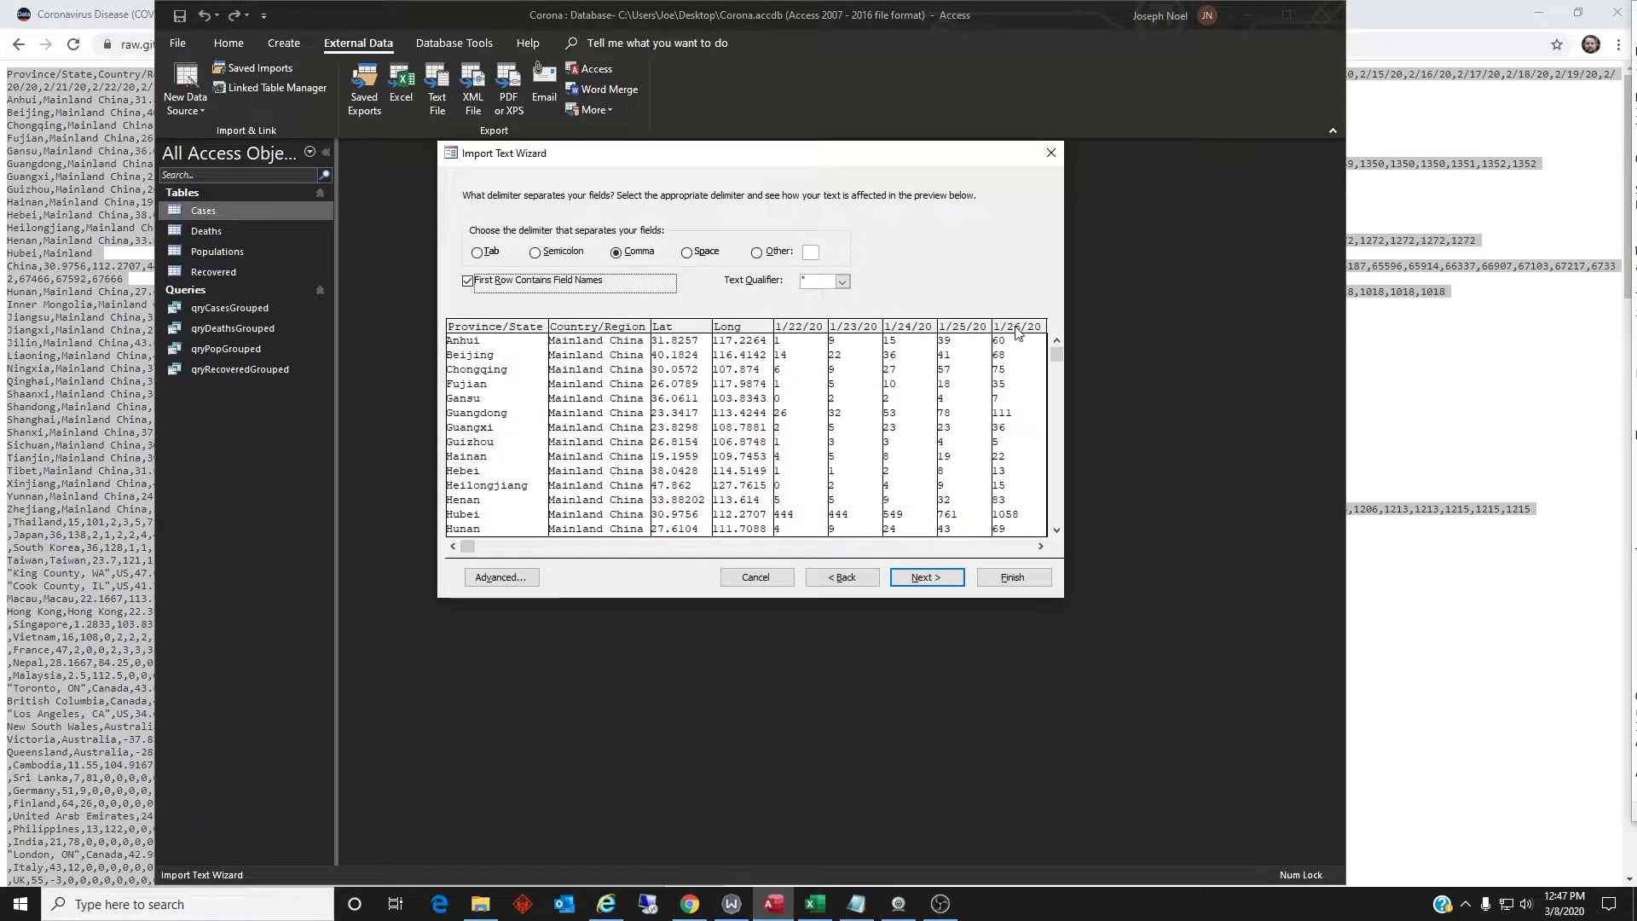
pyautogui.click(938, 580)
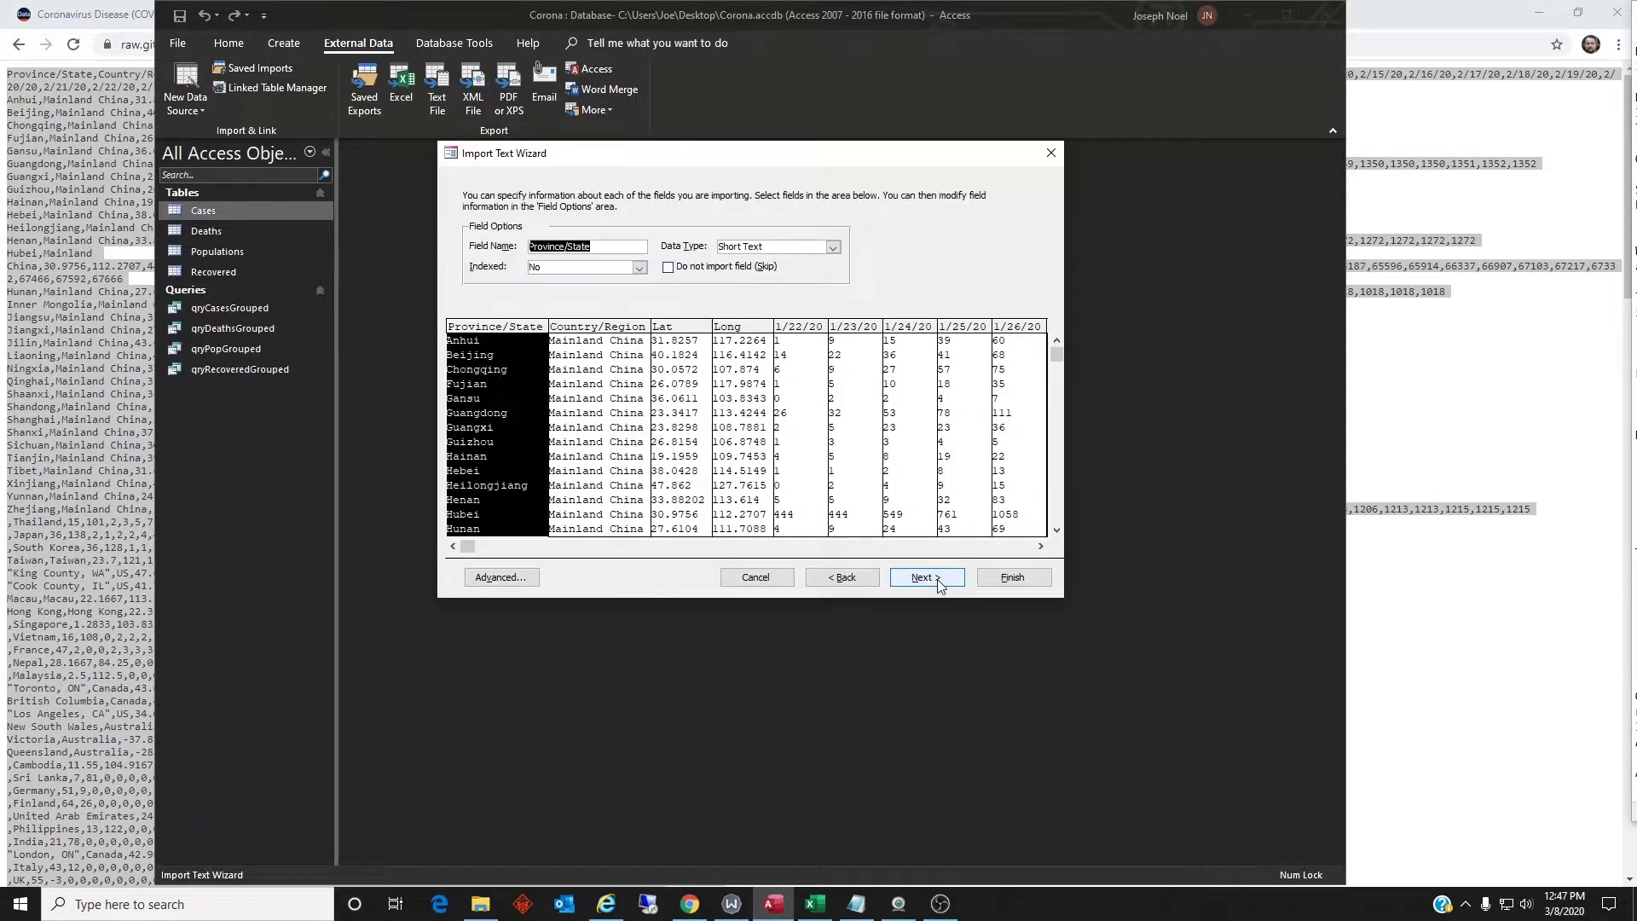
pyautogui.click(900, 578)
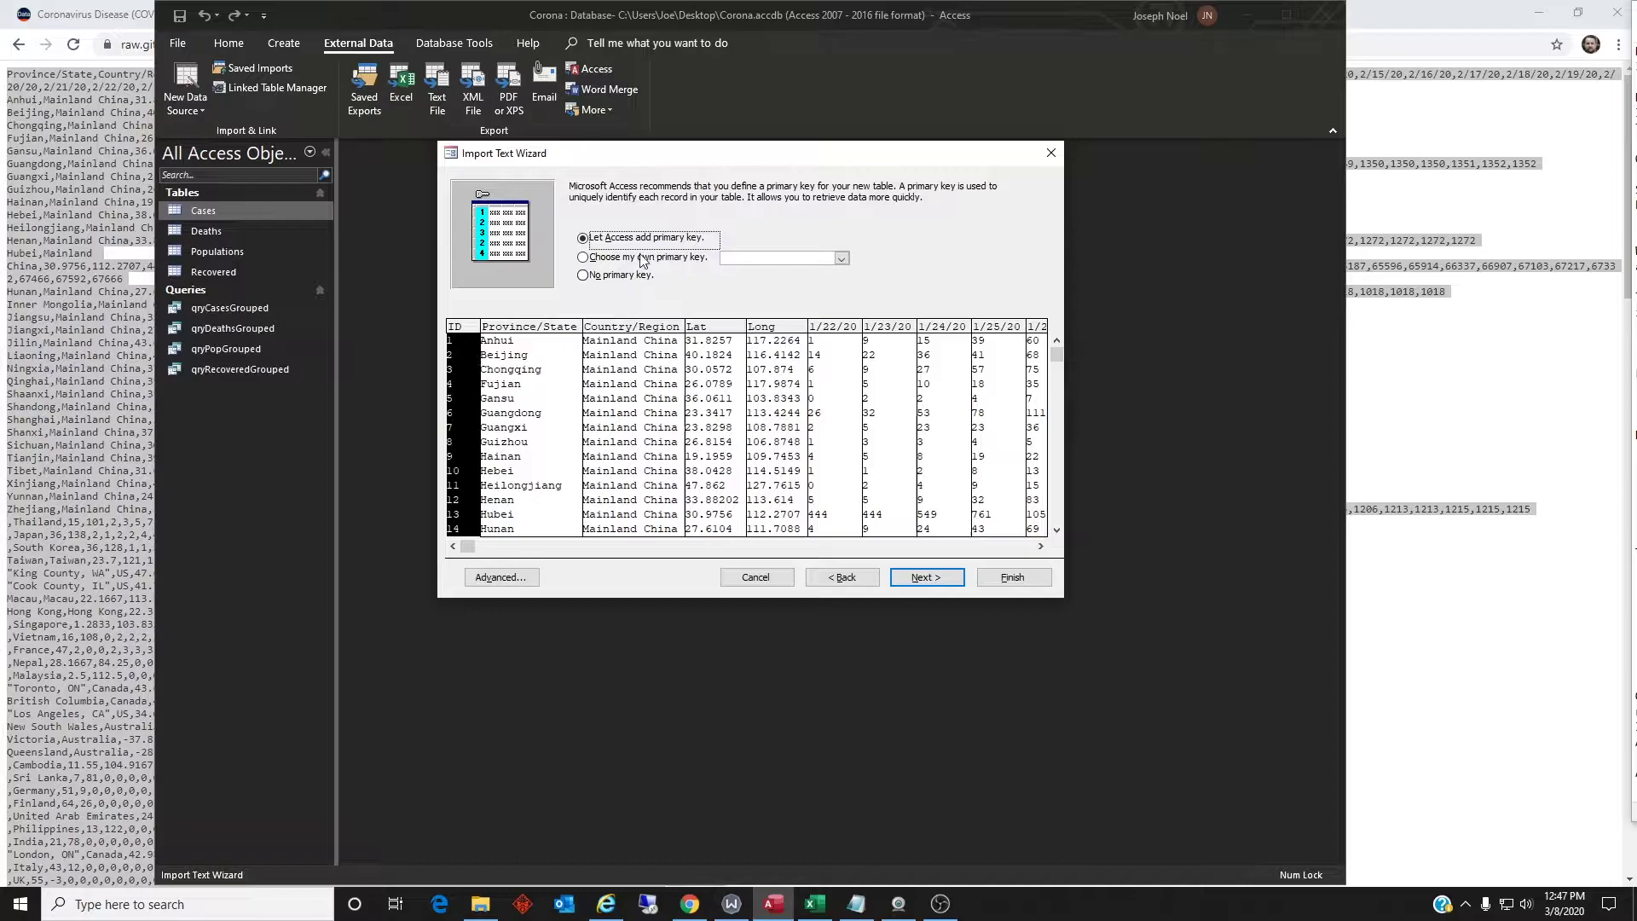
pyautogui.click(919, 569)
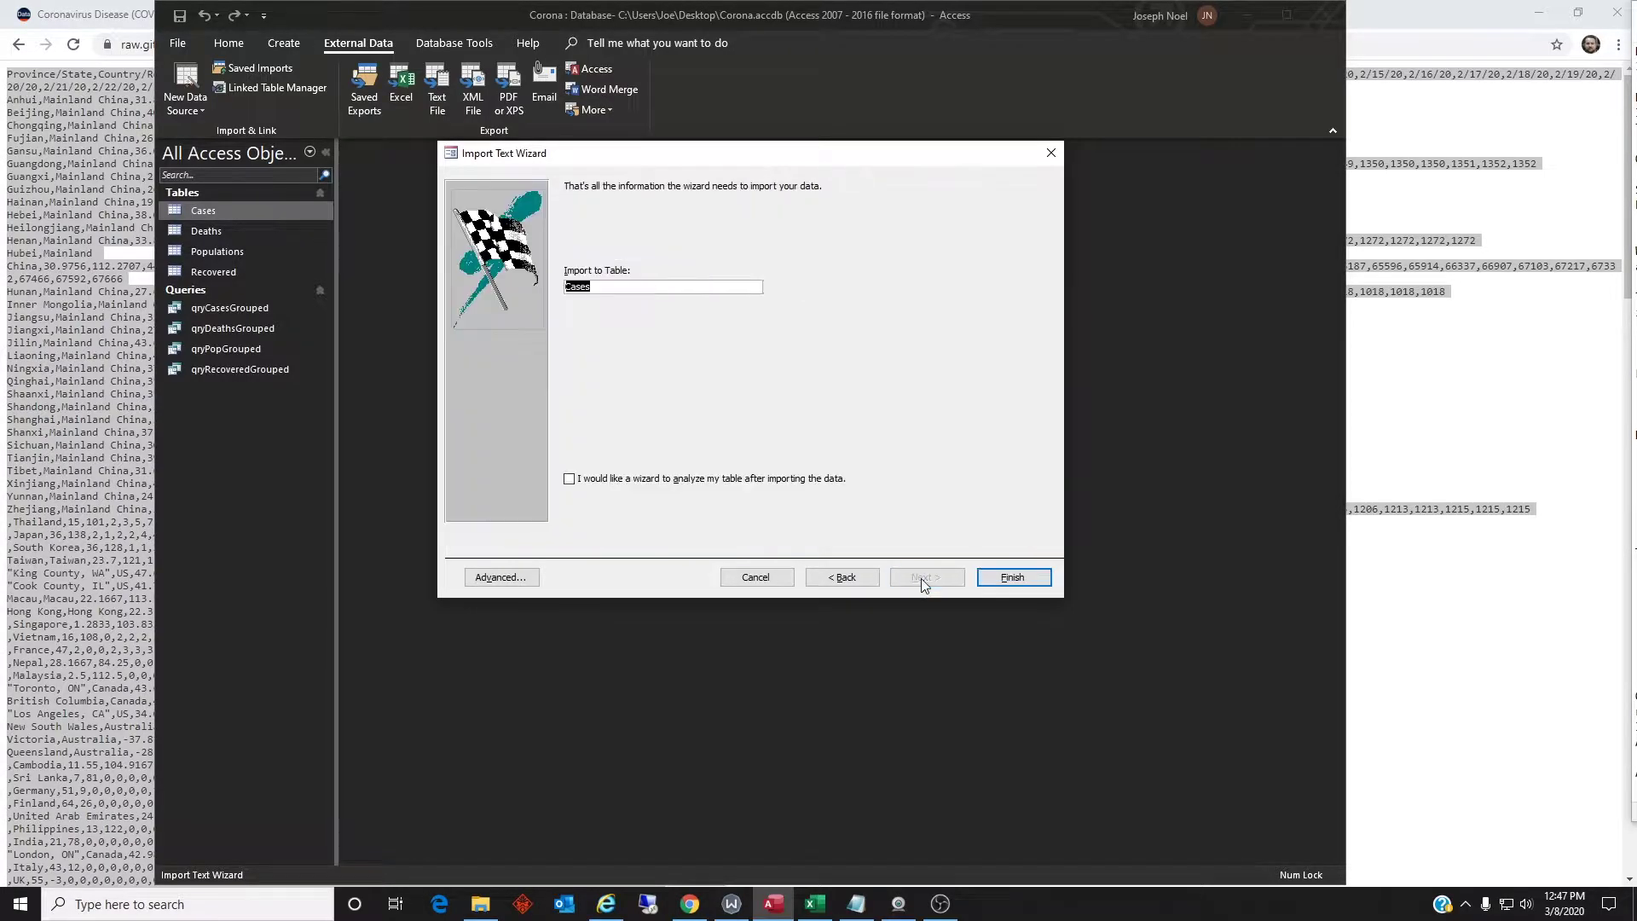
pyautogui.click(754, 577)
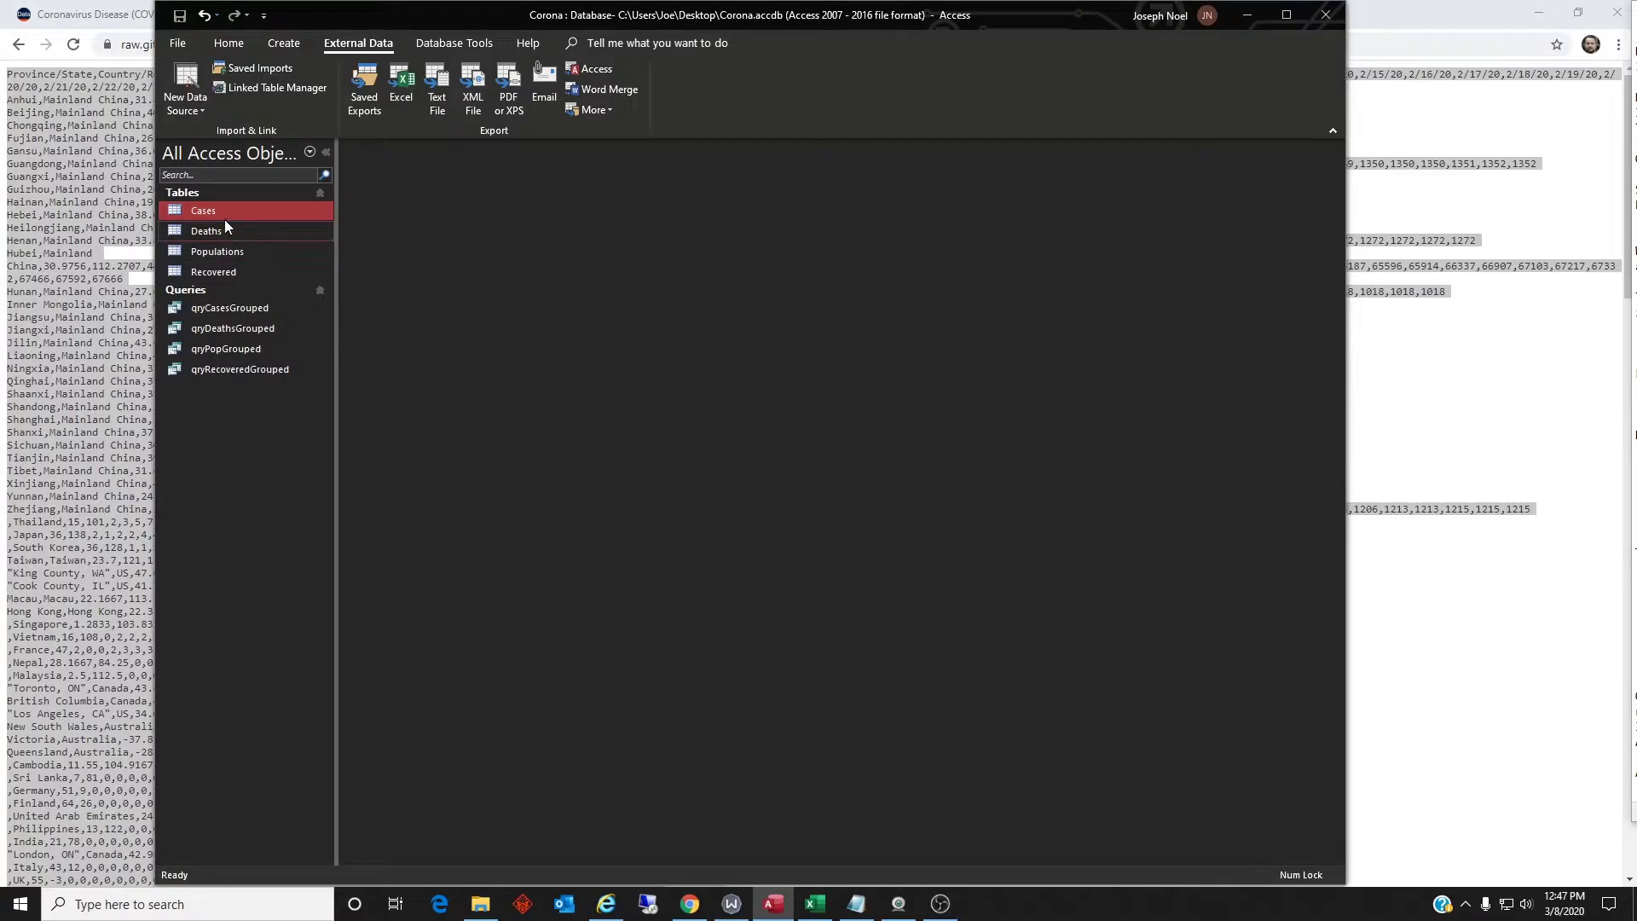
pyautogui.doubleClick(215, 214)
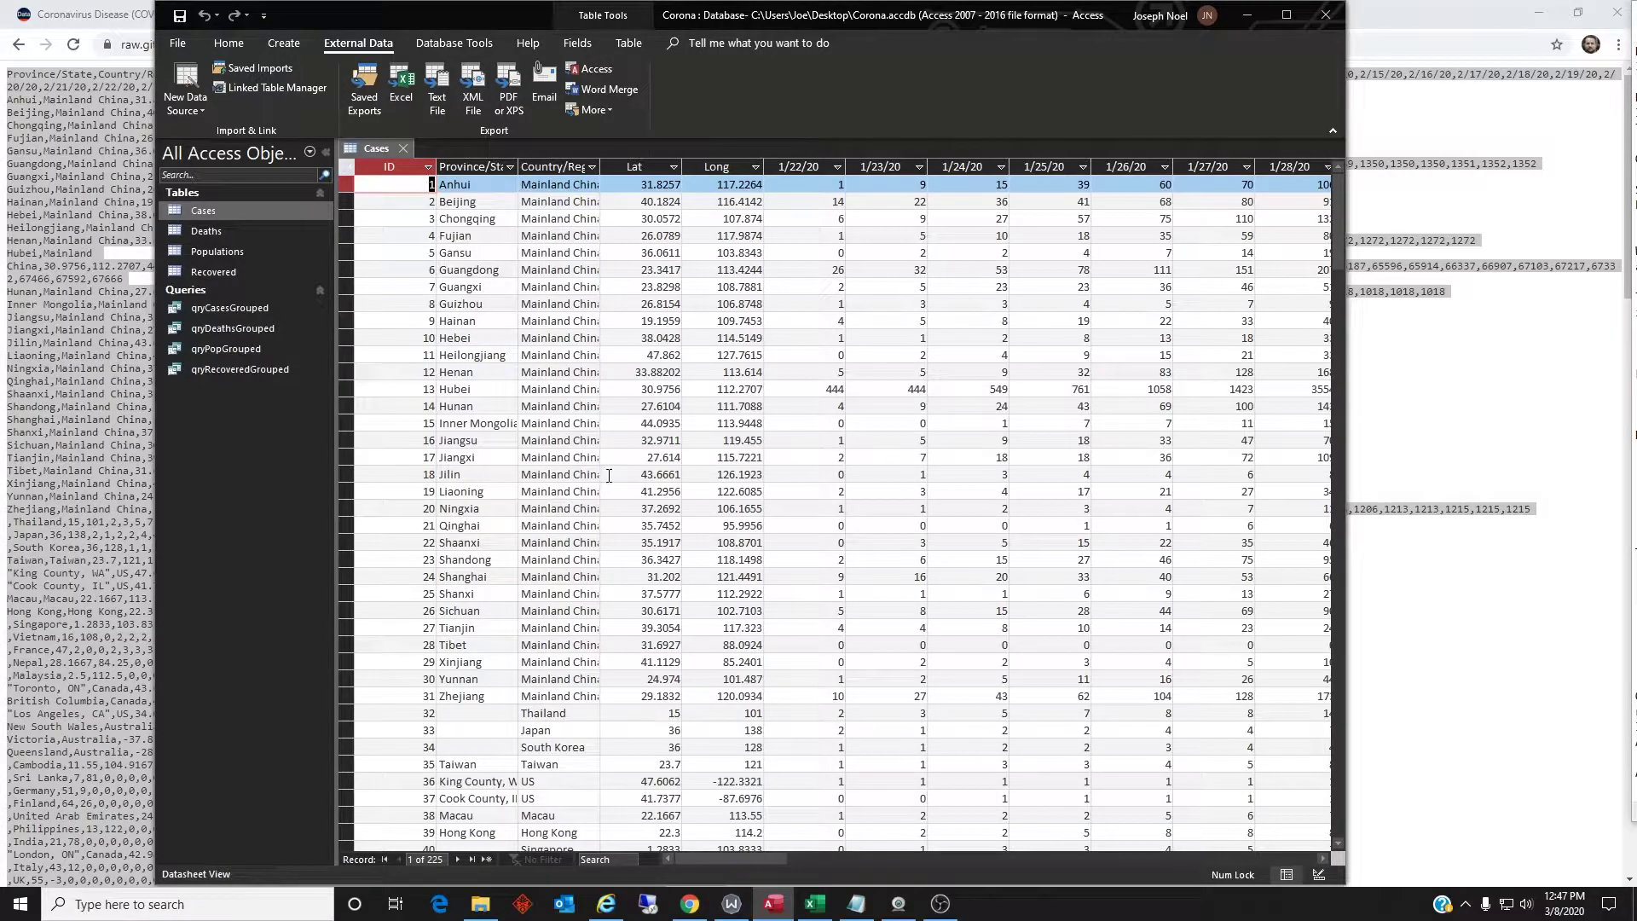
# - Maximize Access and autofit the Country/Region column so Mainland China shows in full
pyautogui.scroll(-1, 783, 463)
pyautogui.scroll(1, 811, 447)
pyautogui.click(1286, 15)
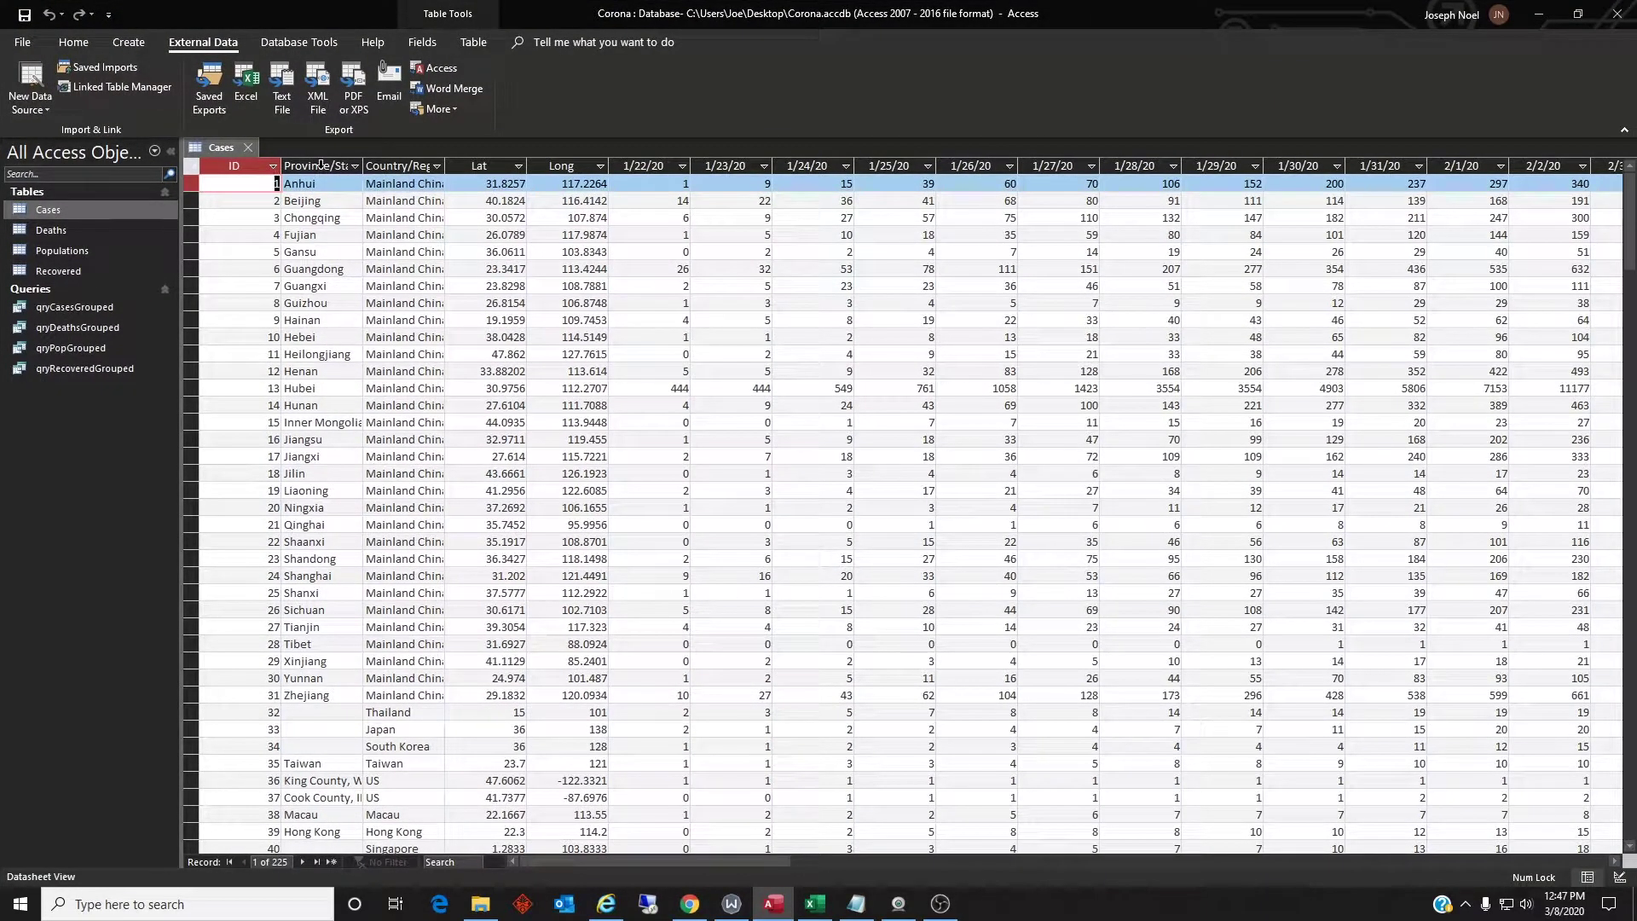
pyautogui.scroll(-5, 317, 500)
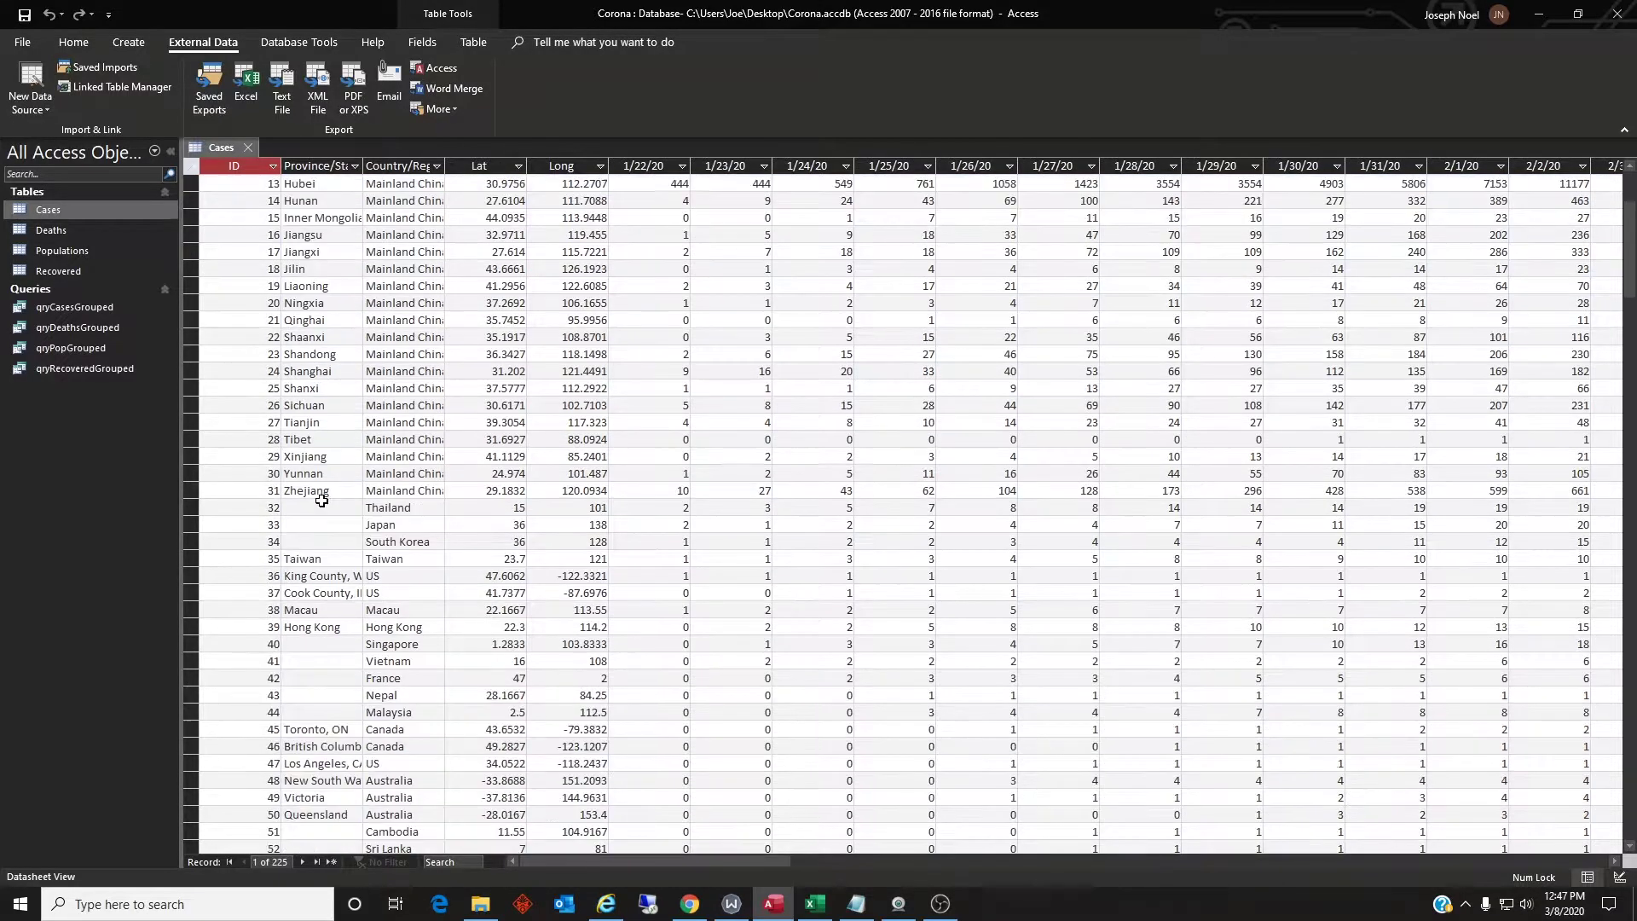
pyautogui.scroll(5, 338, 647)
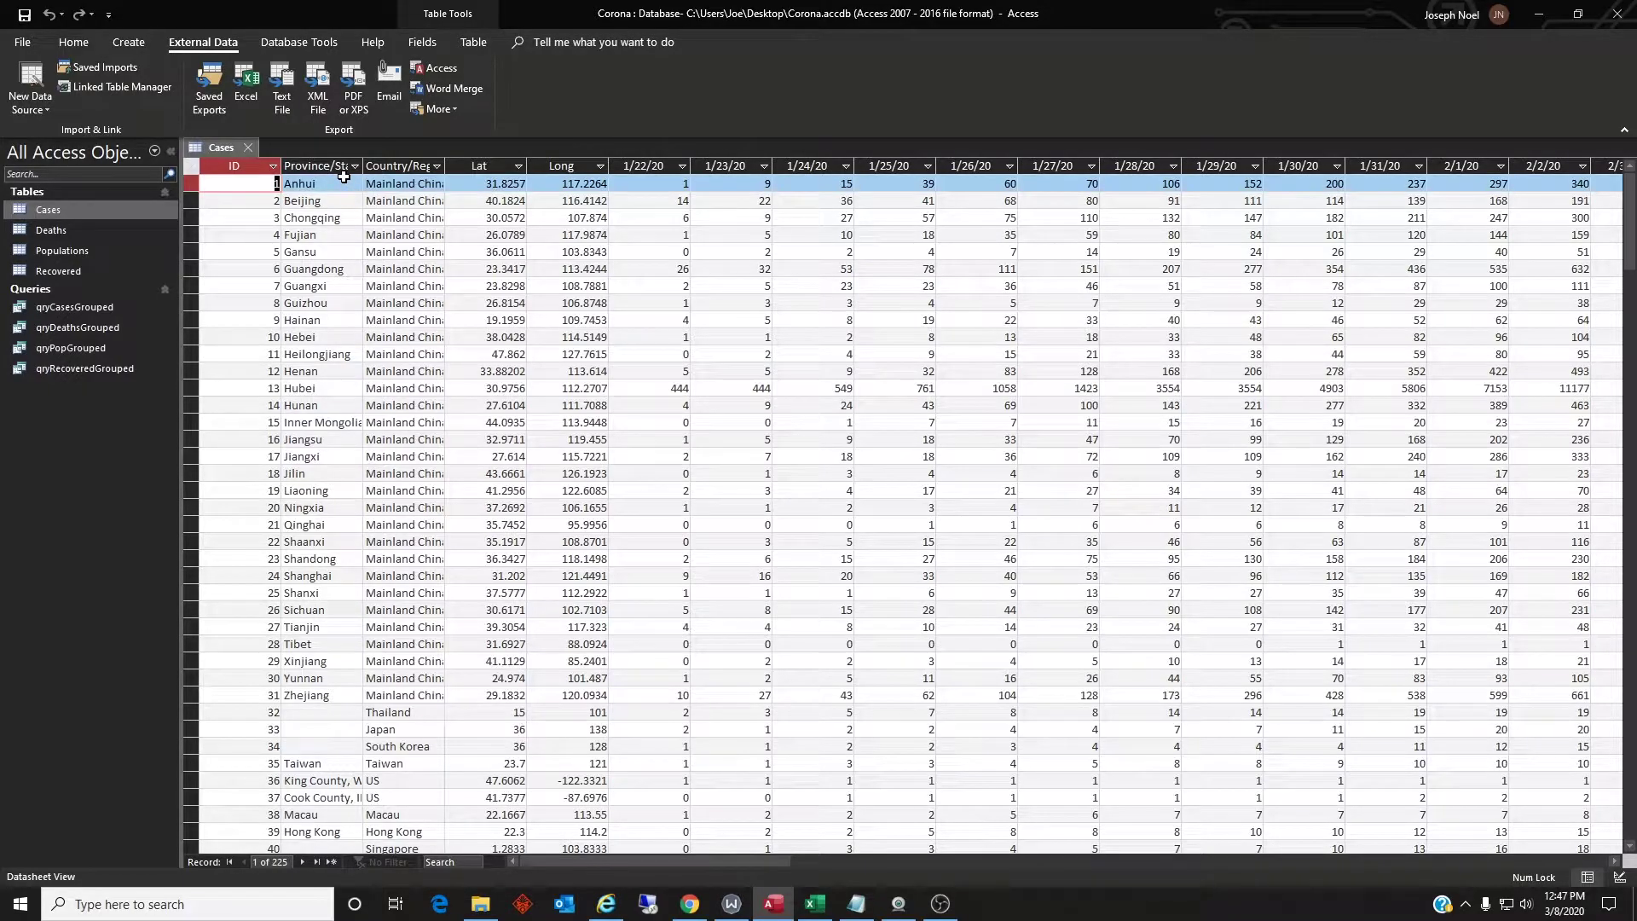
pyautogui.doubleClick(445, 166)
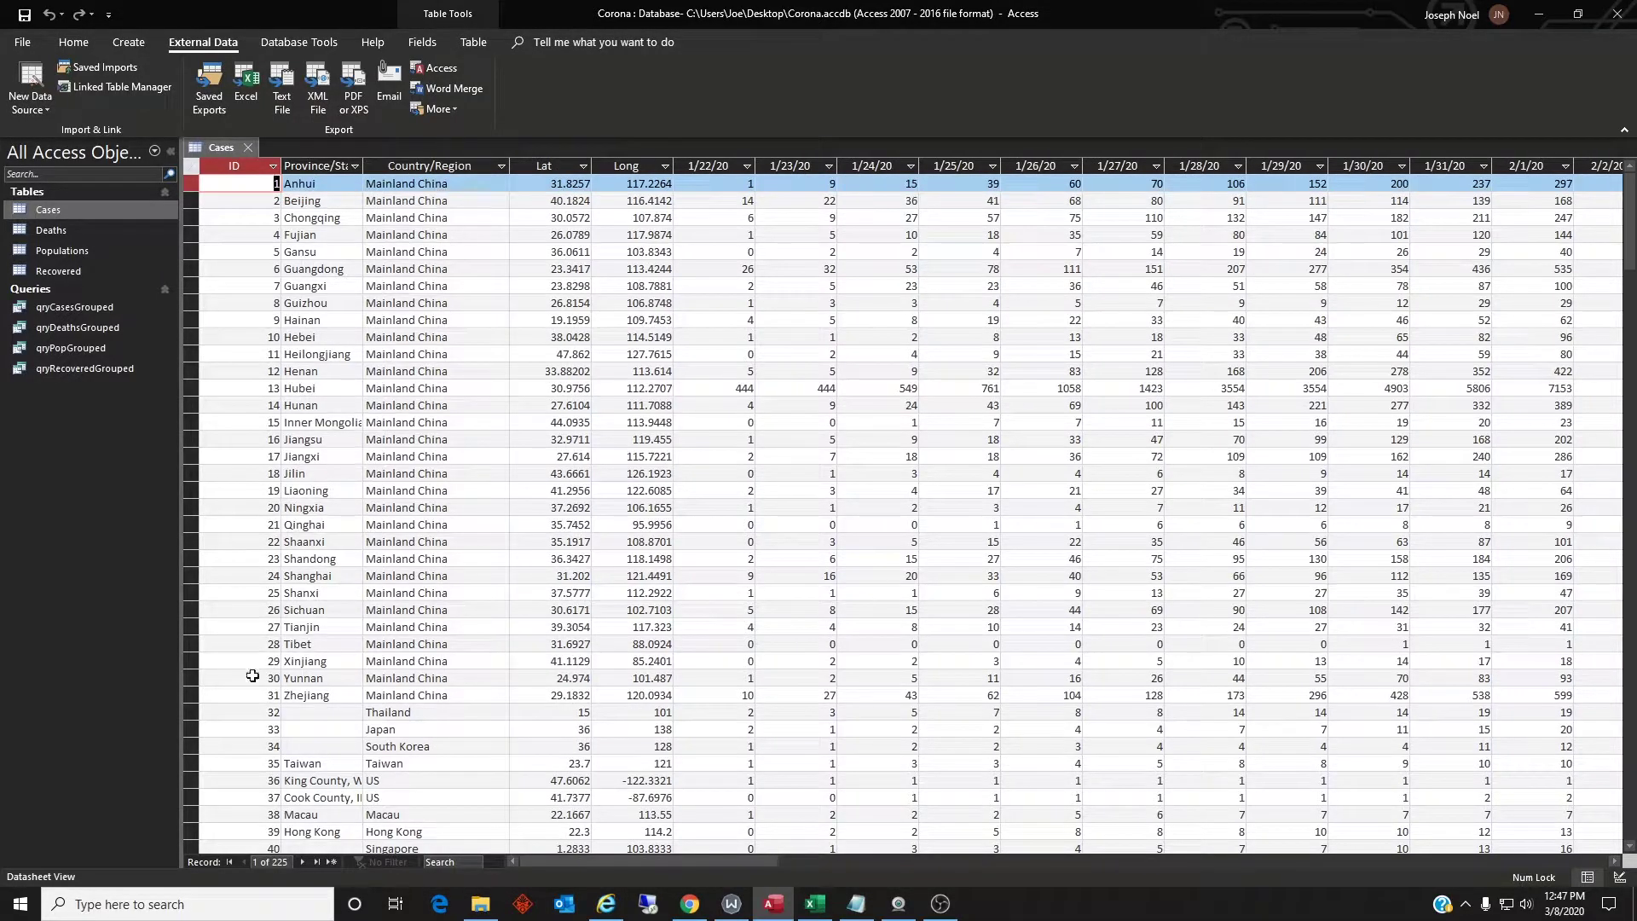
# - Select the Zhejiang and Shaanxi records and scroll through the Cases table
pyautogui.click(300, 695)
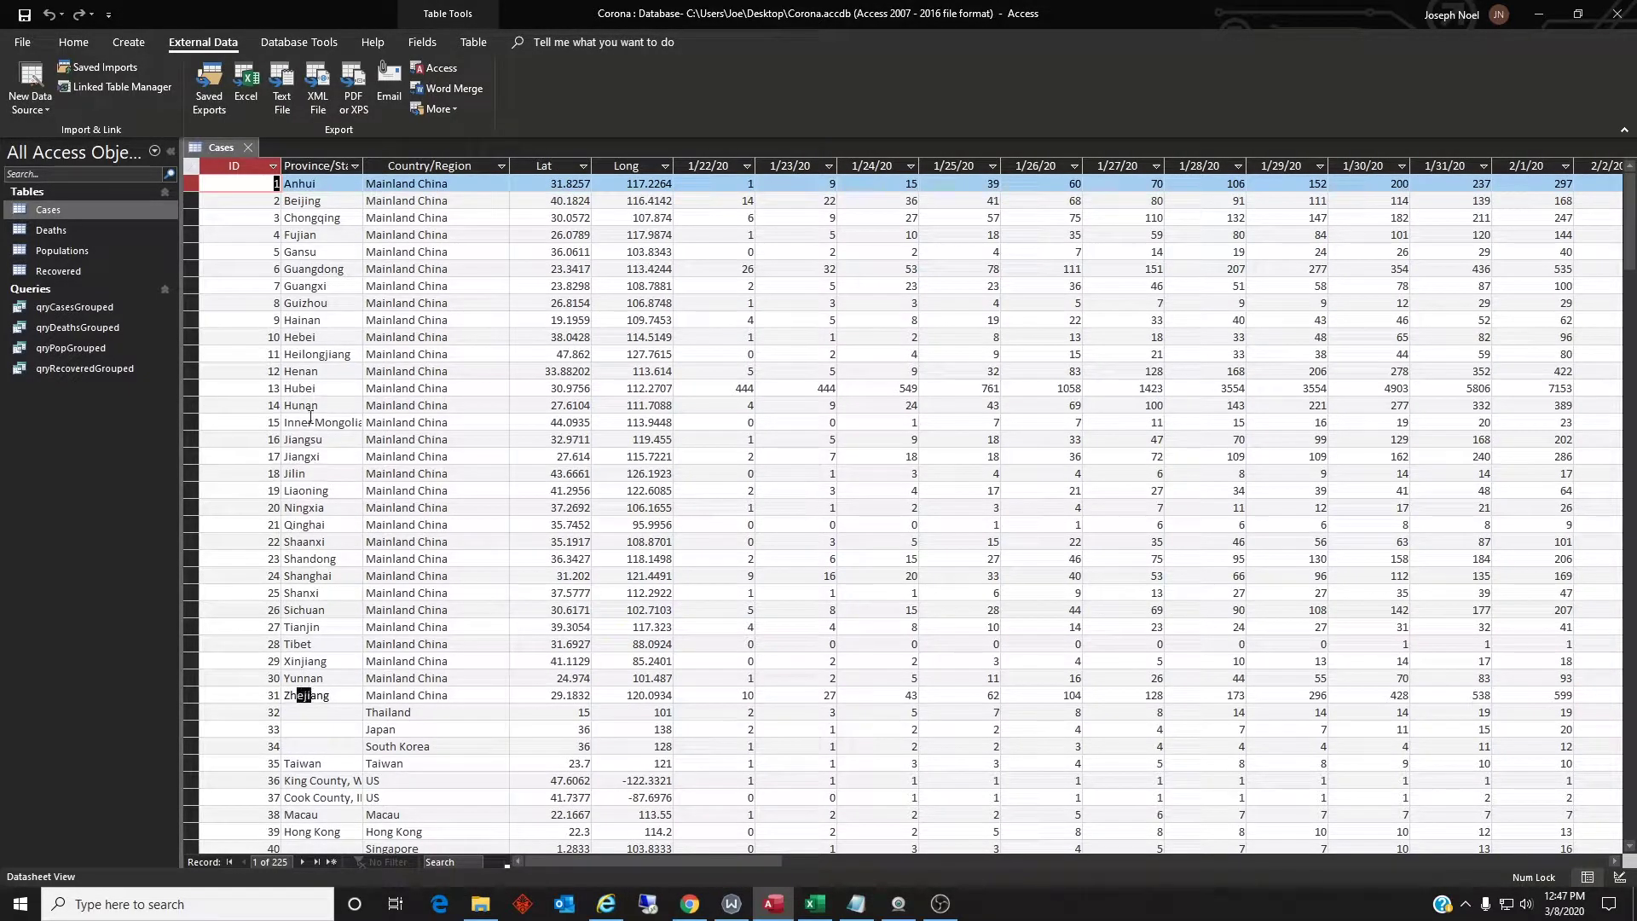
pyautogui.click(398, 542)
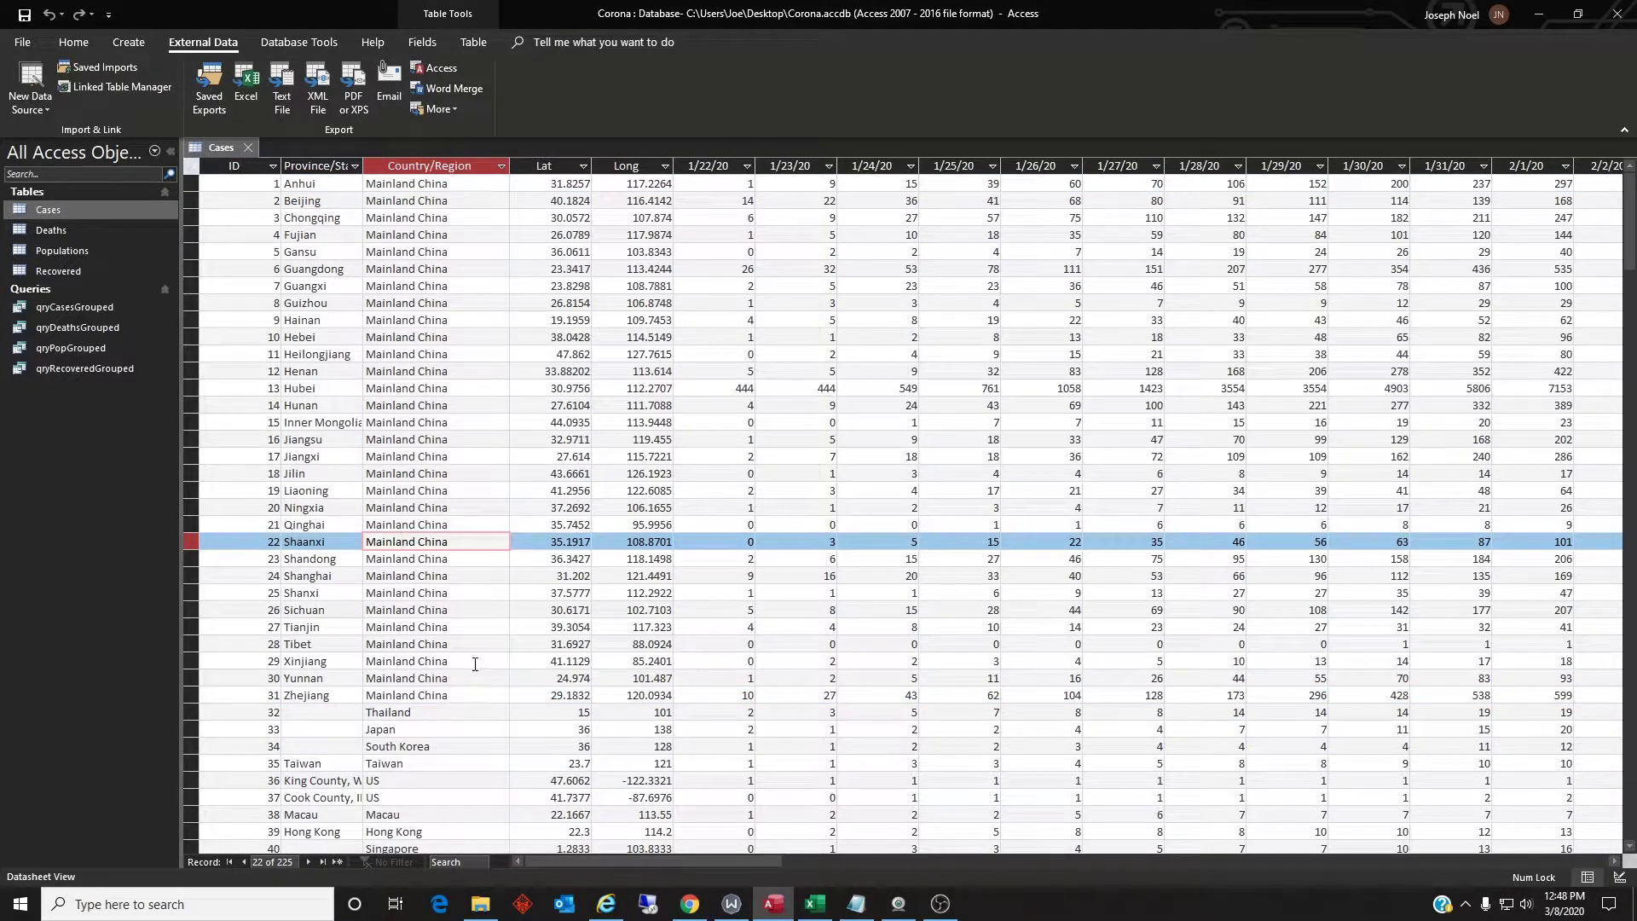
pyautogui.scroll(-3, 447, 731)
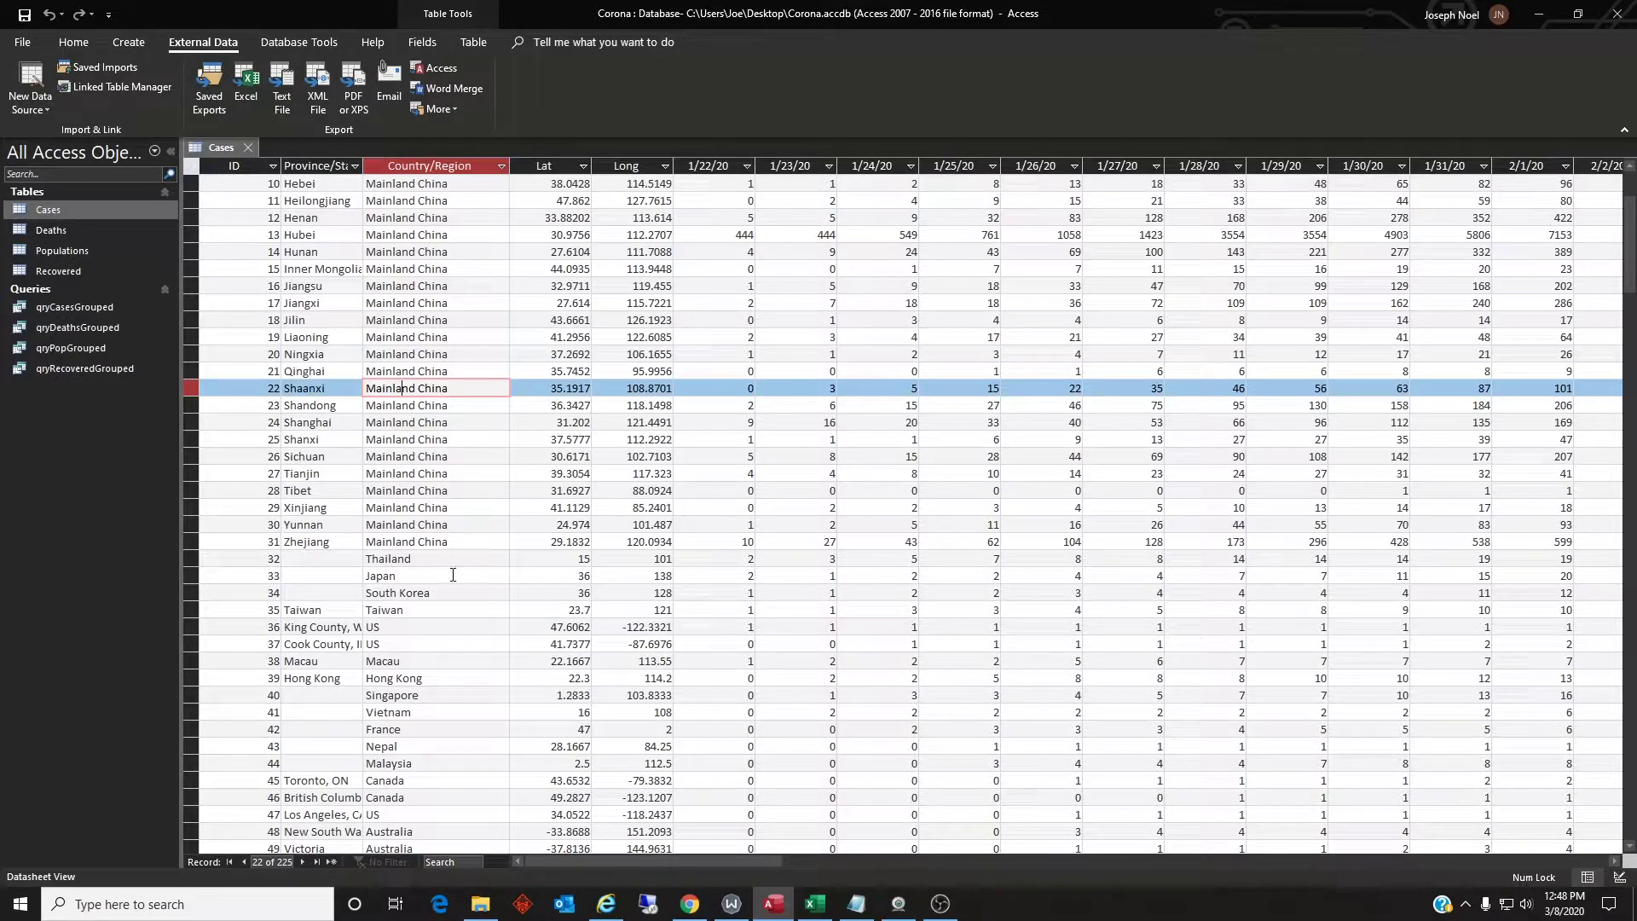
pyautogui.scroll(-2, 453, 575)
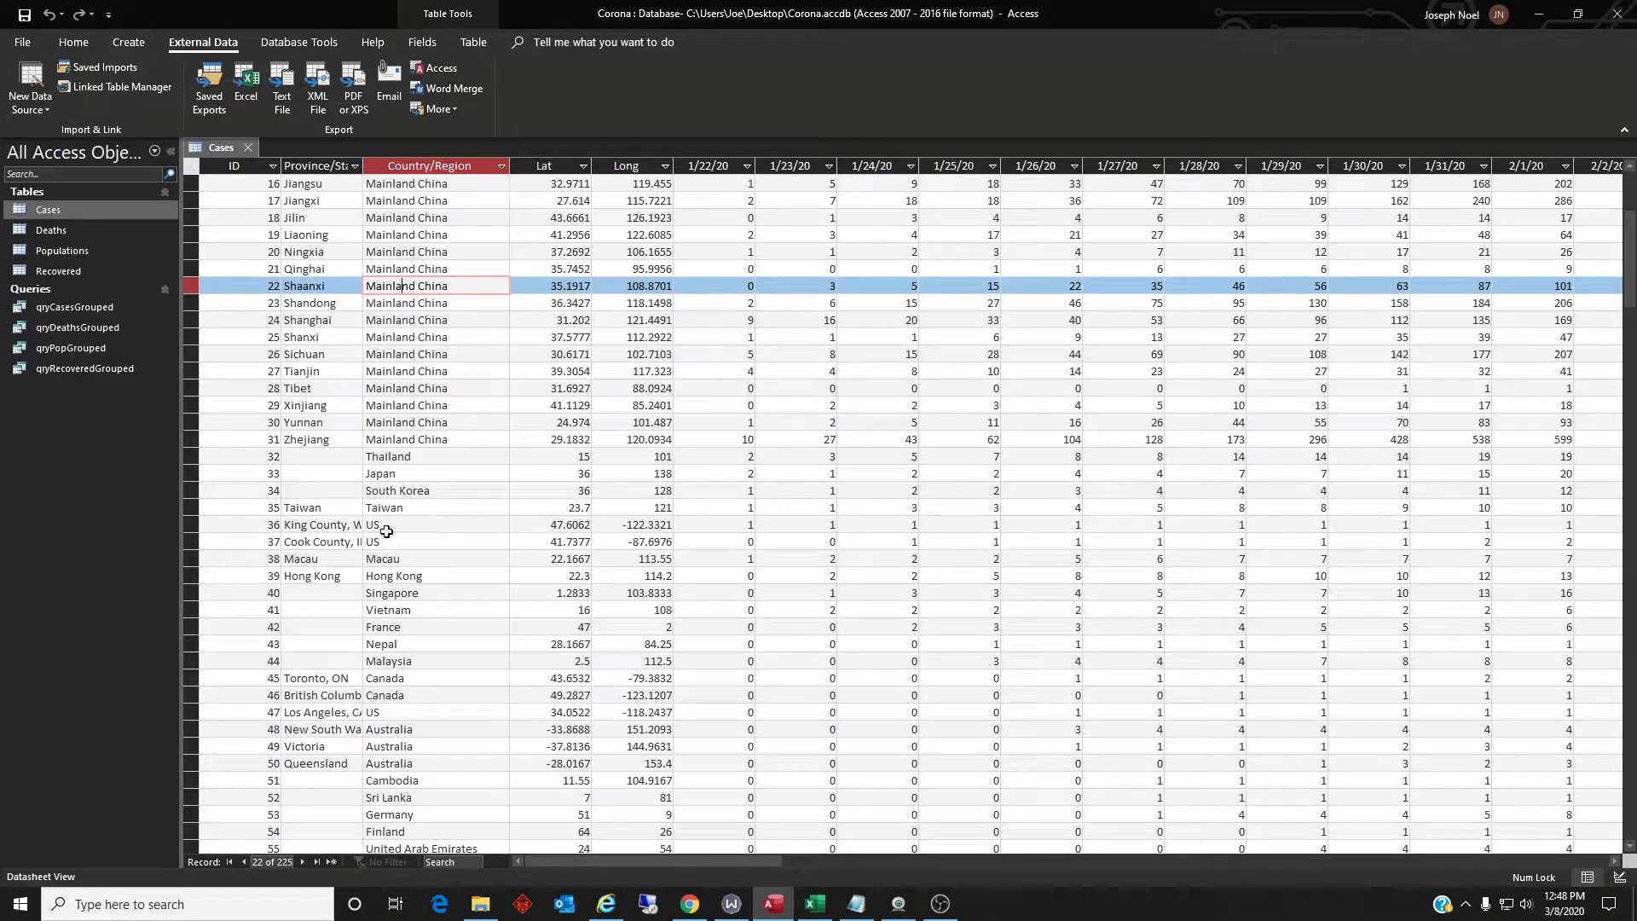
pyautogui.scroll(-4, 443, 603)
pyautogui.scroll(-3, 442, 603)
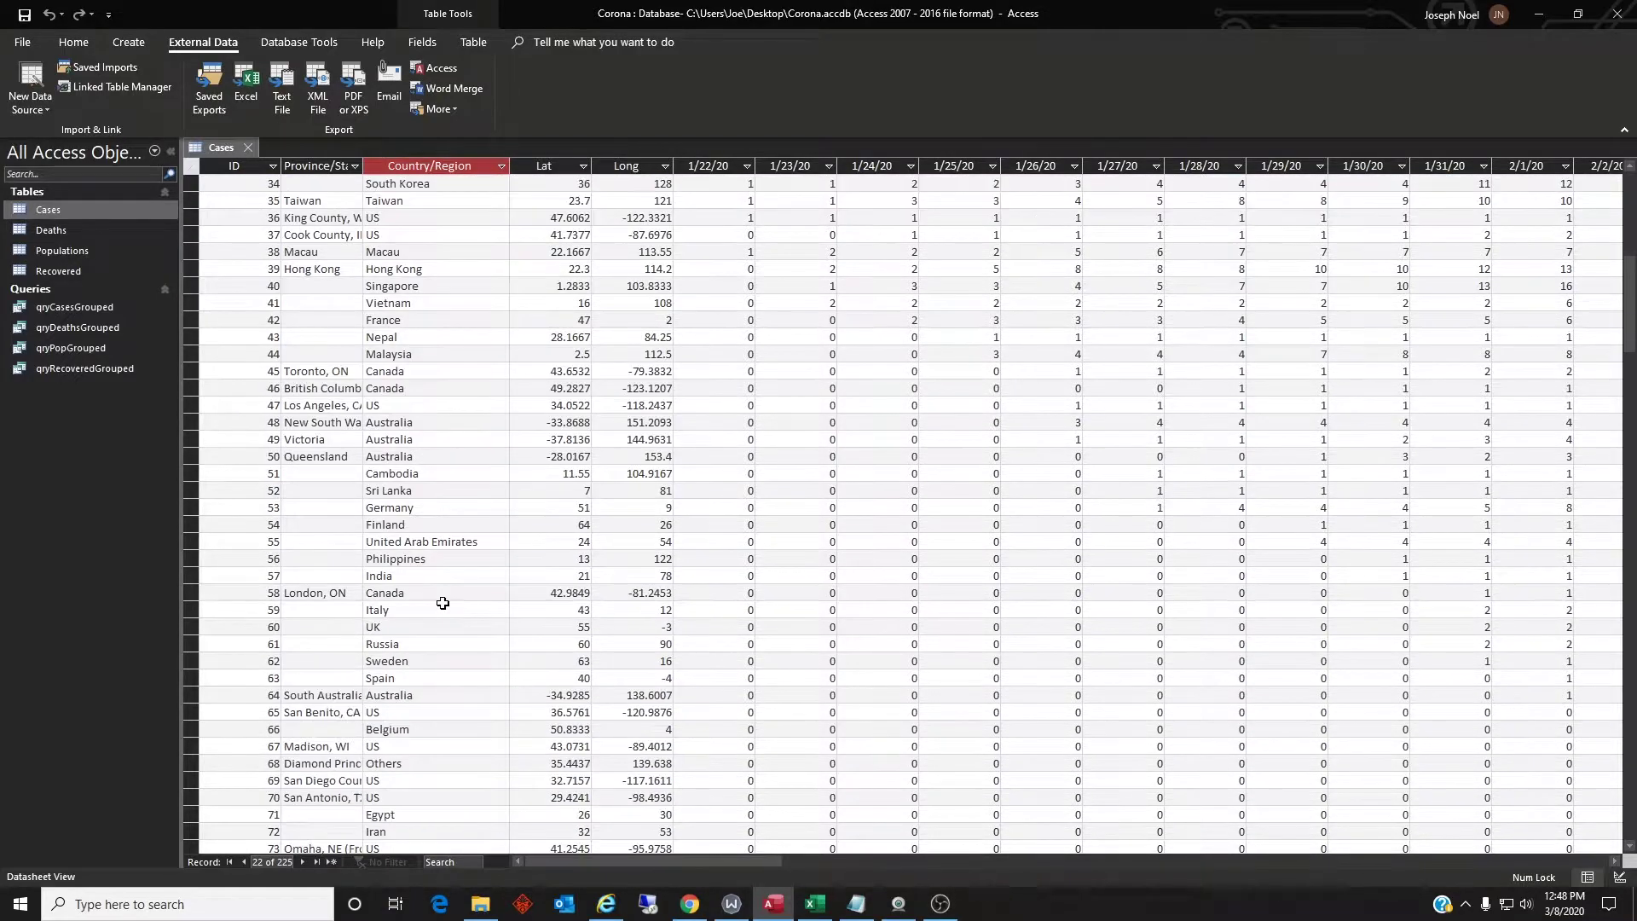
pyautogui.scroll(12, 443, 603)
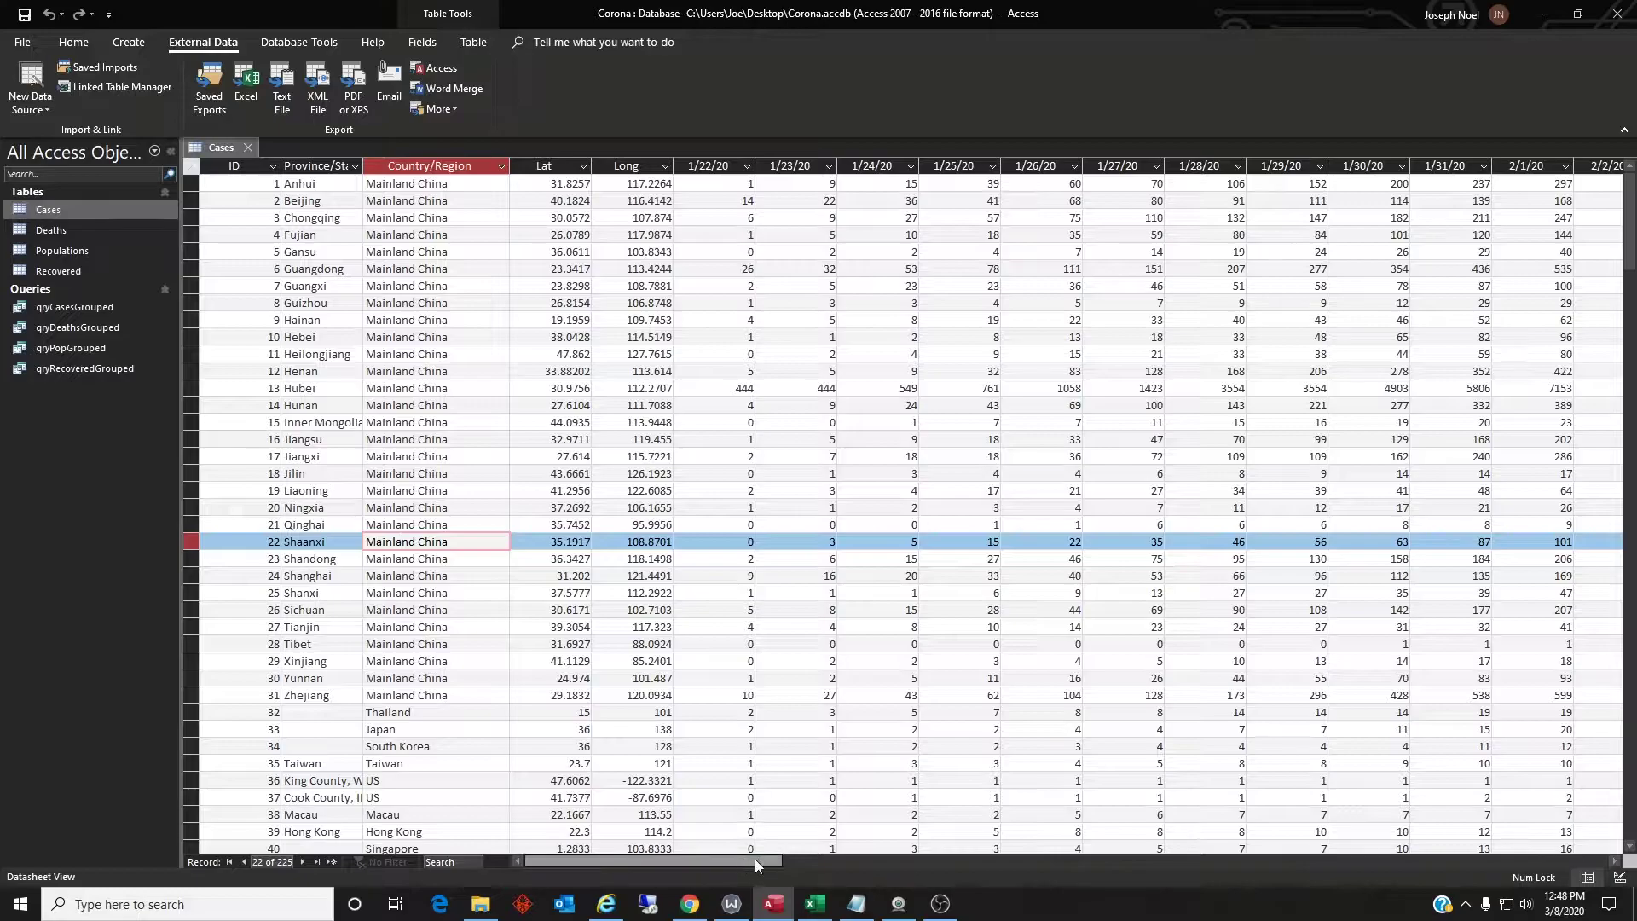
pyautogui.moveTo(754, 858); pyautogui.dragTo(1422, 909)
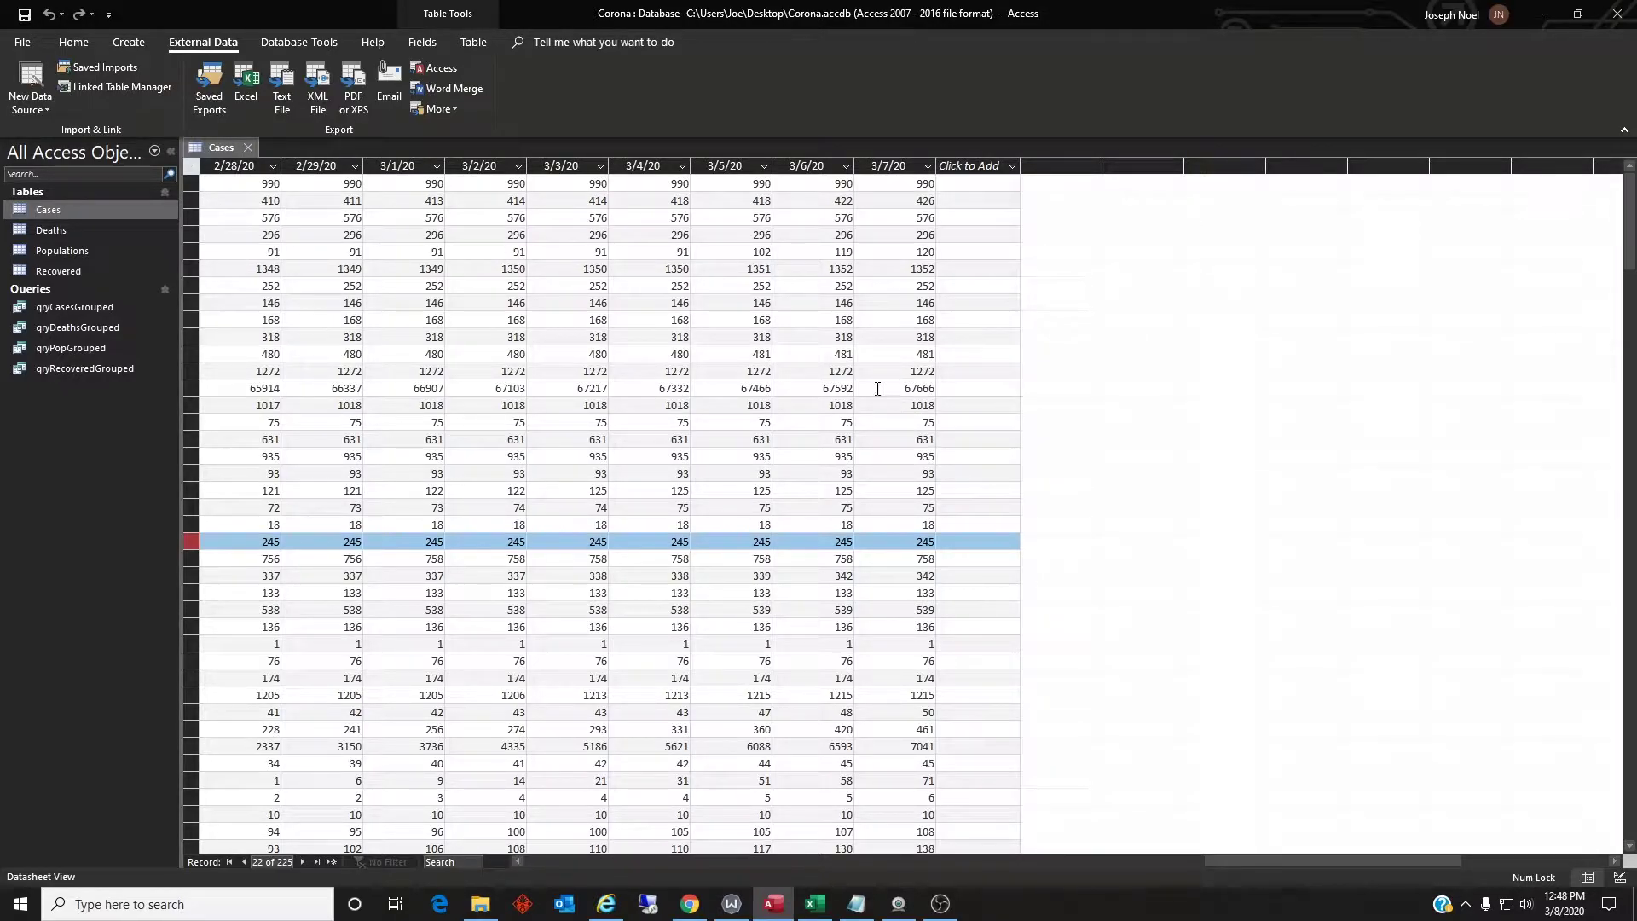
pyautogui.click(188, 387)
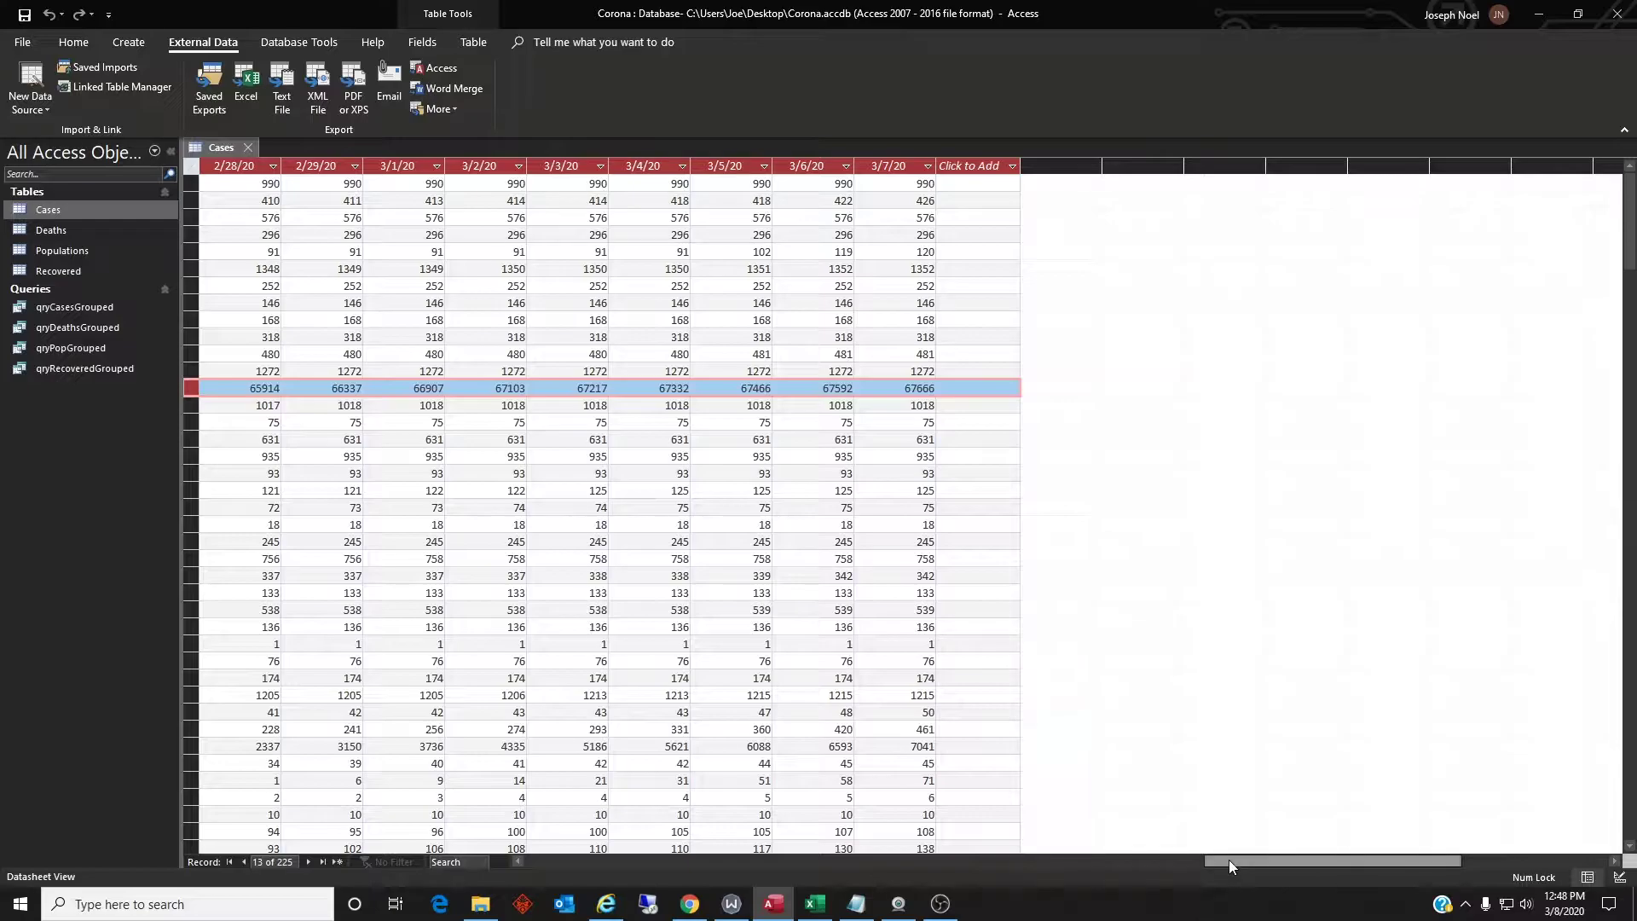
pyautogui.moveTo(1227, 861); pyautogui.dragTo(353, 519)
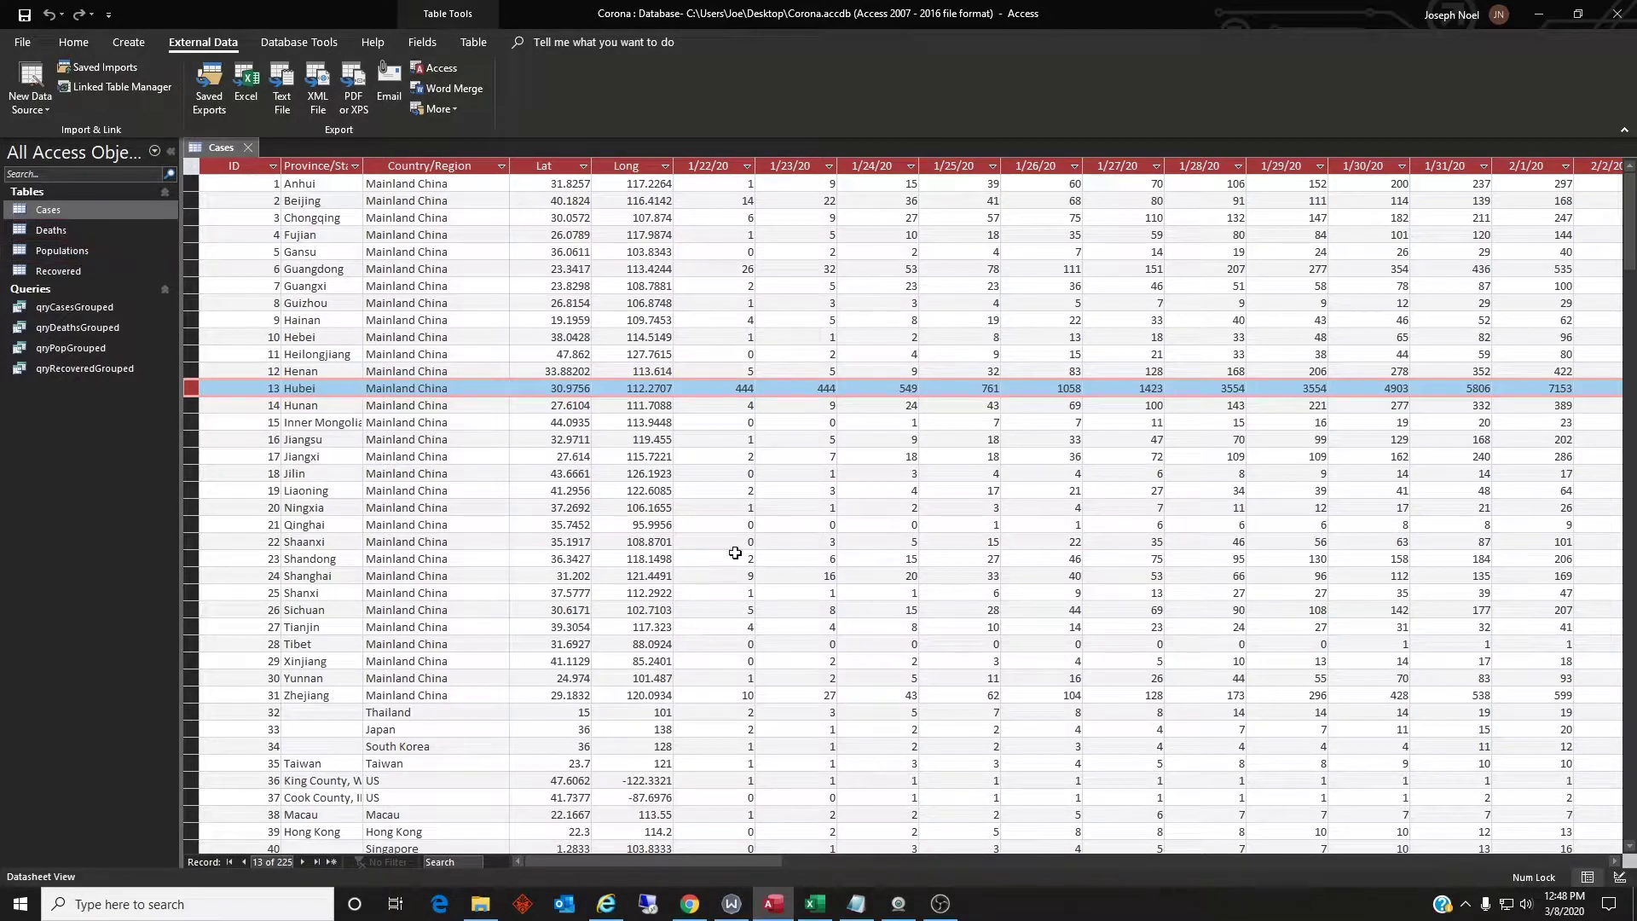
# - Open the Deaths and Recovered tables to look over their data
pyautogui.doubleClick(43, 233)
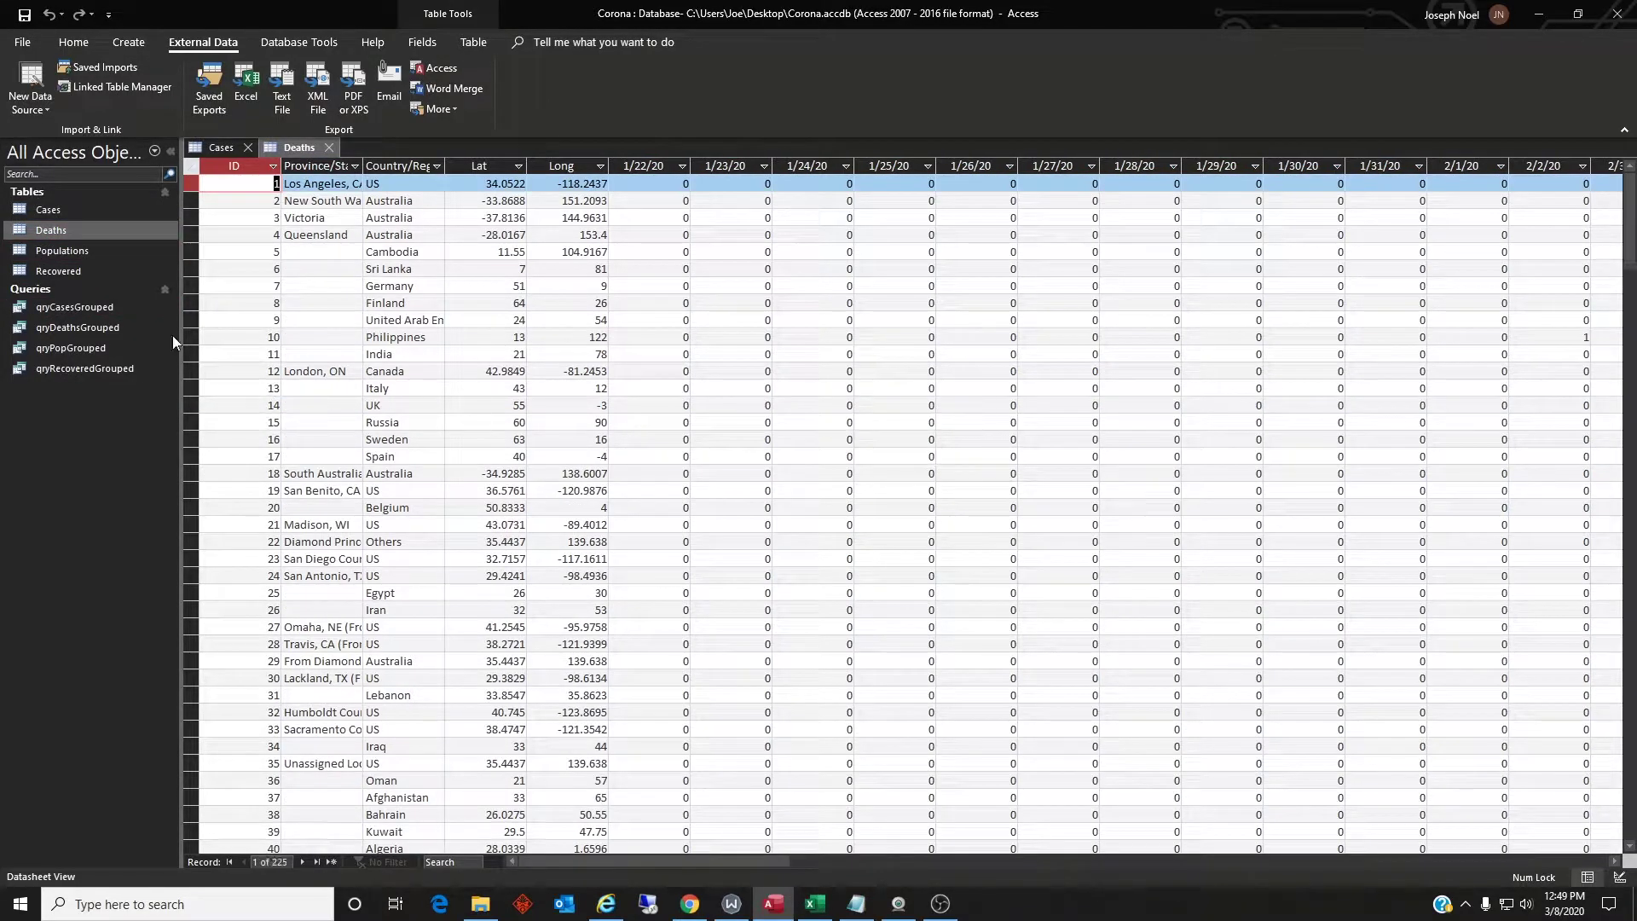
pyautogui.click(61, 273)
pyautogui.doubleClick(62, 271)
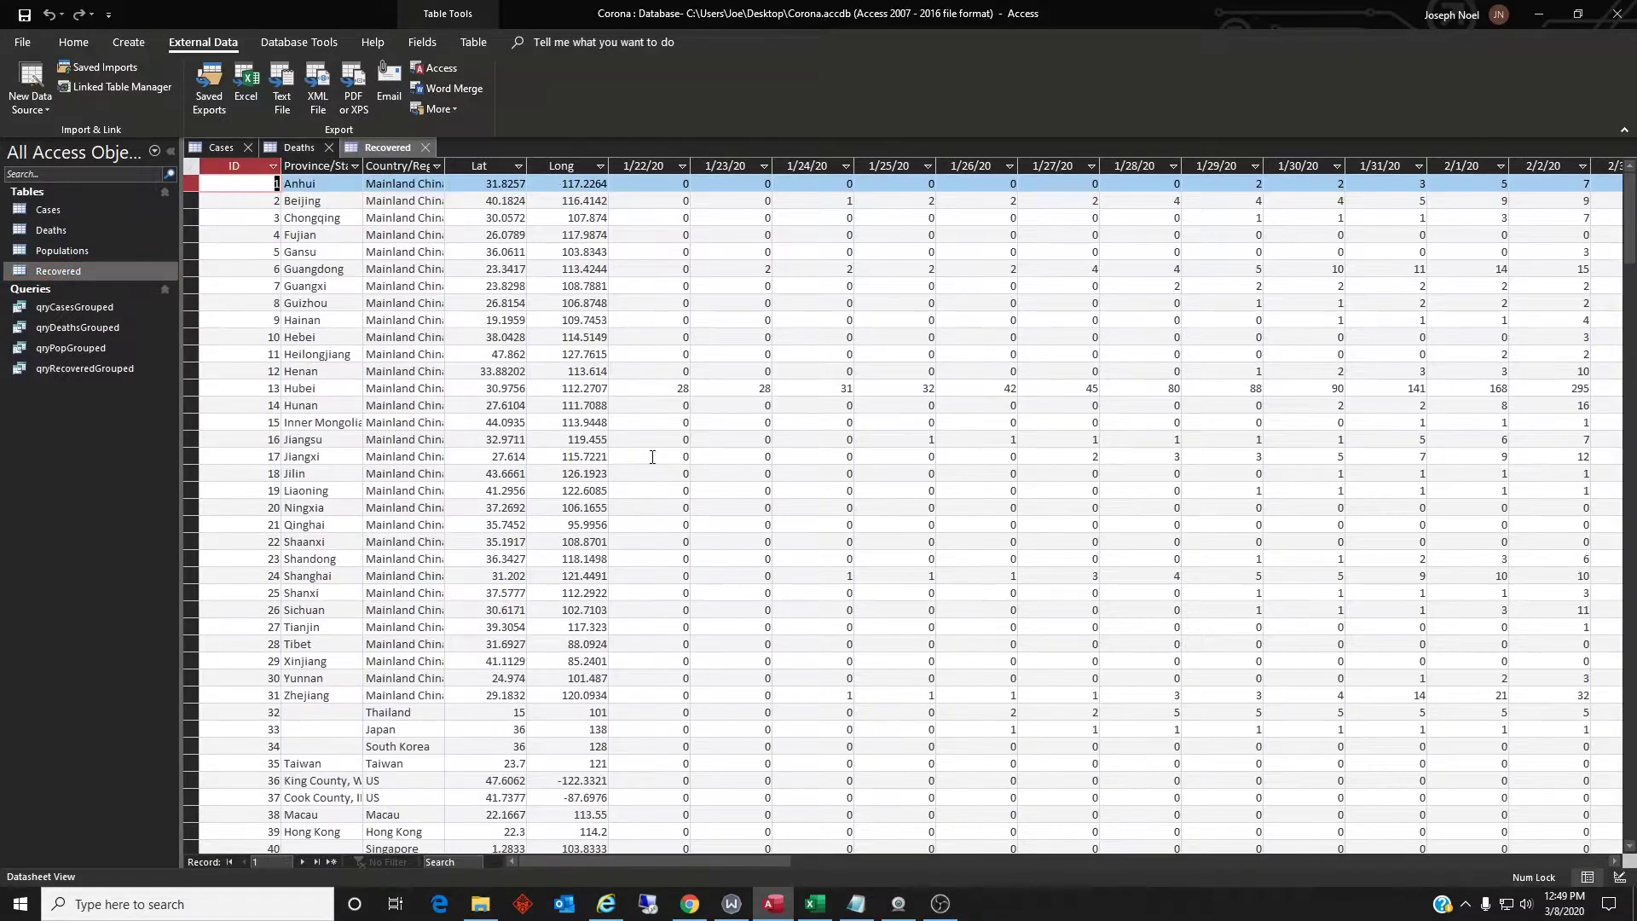
# - Close the Recovered, Deaths and Cases tables, saving the Cases layout
pyautogui.click(423, 148)
pyautogui.click(326, 147)
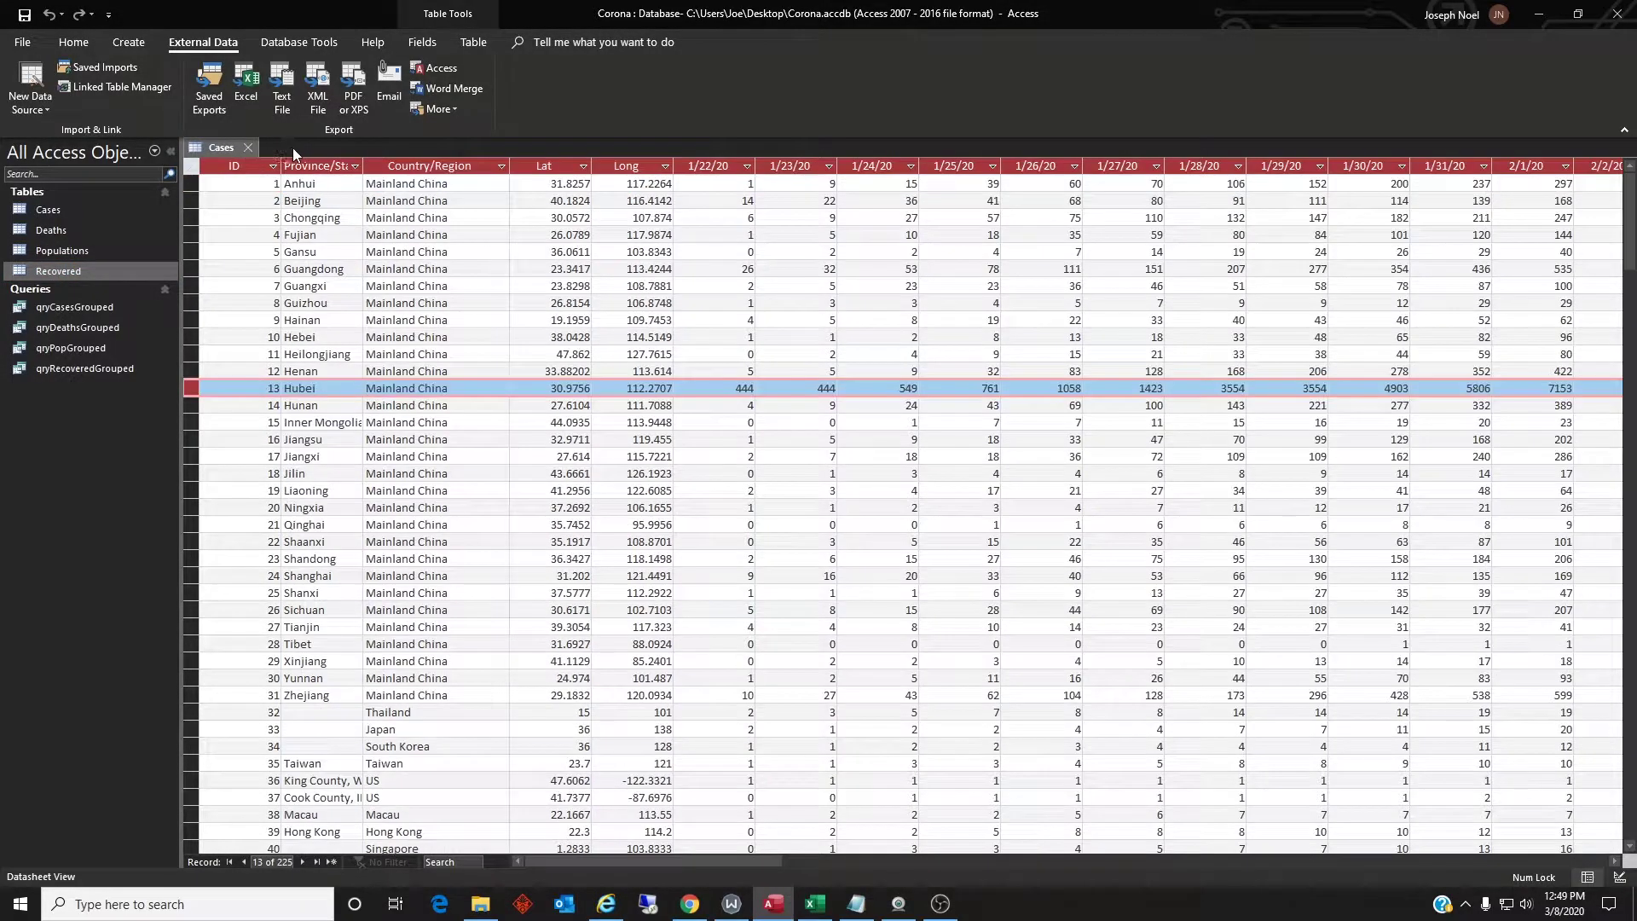
pyautogui.click(249, 147)
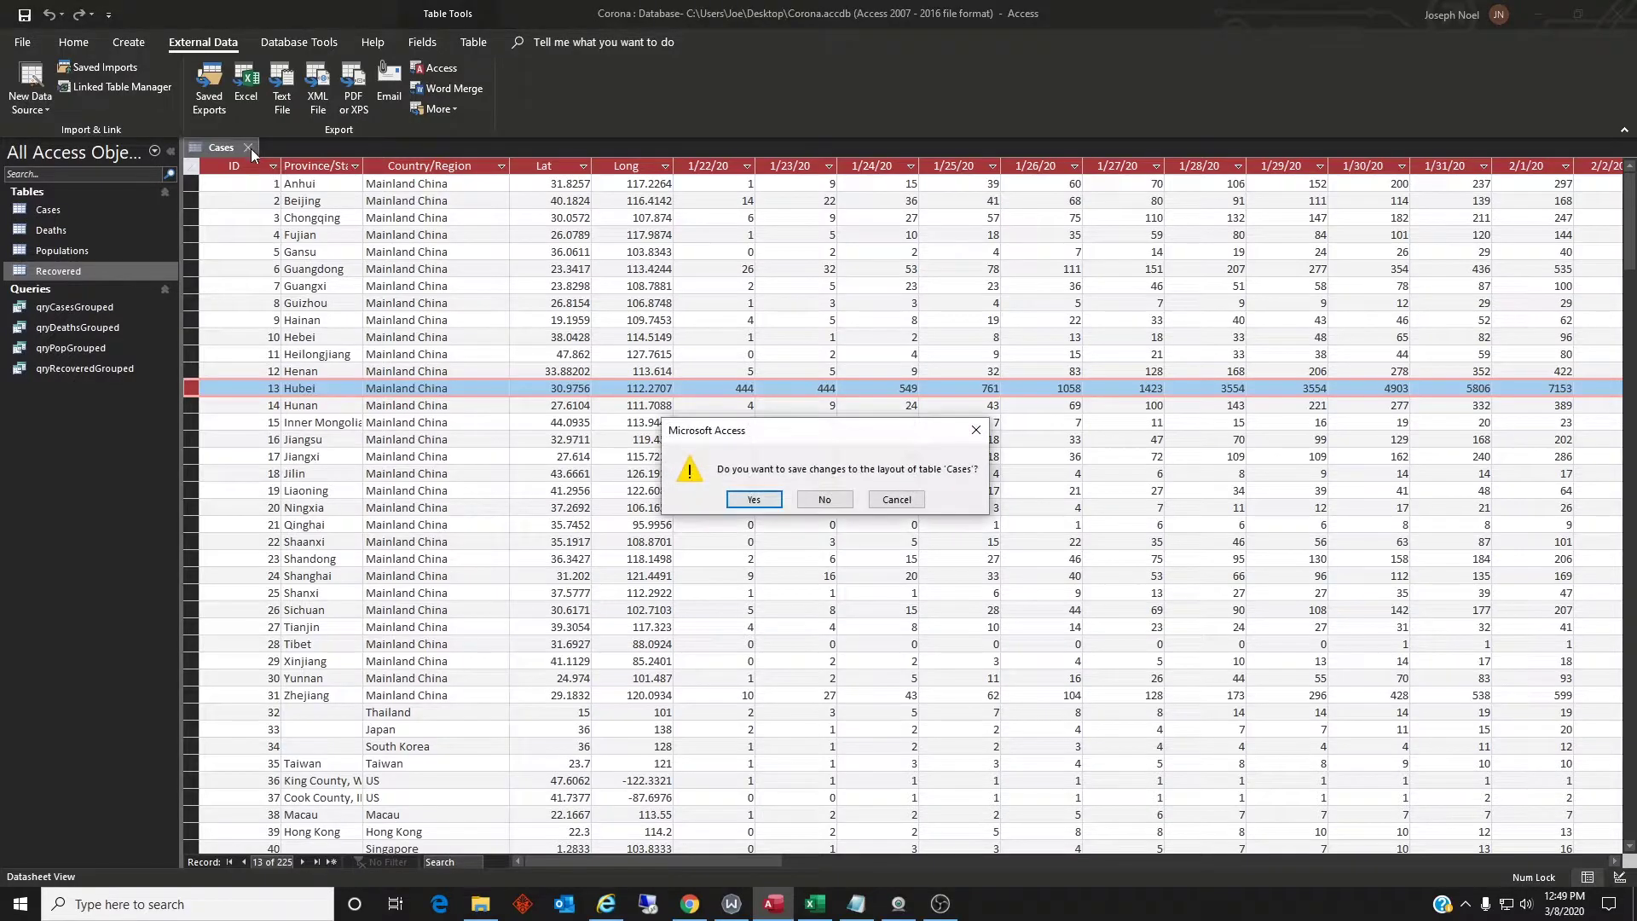
pyautogui.click(773, 506)
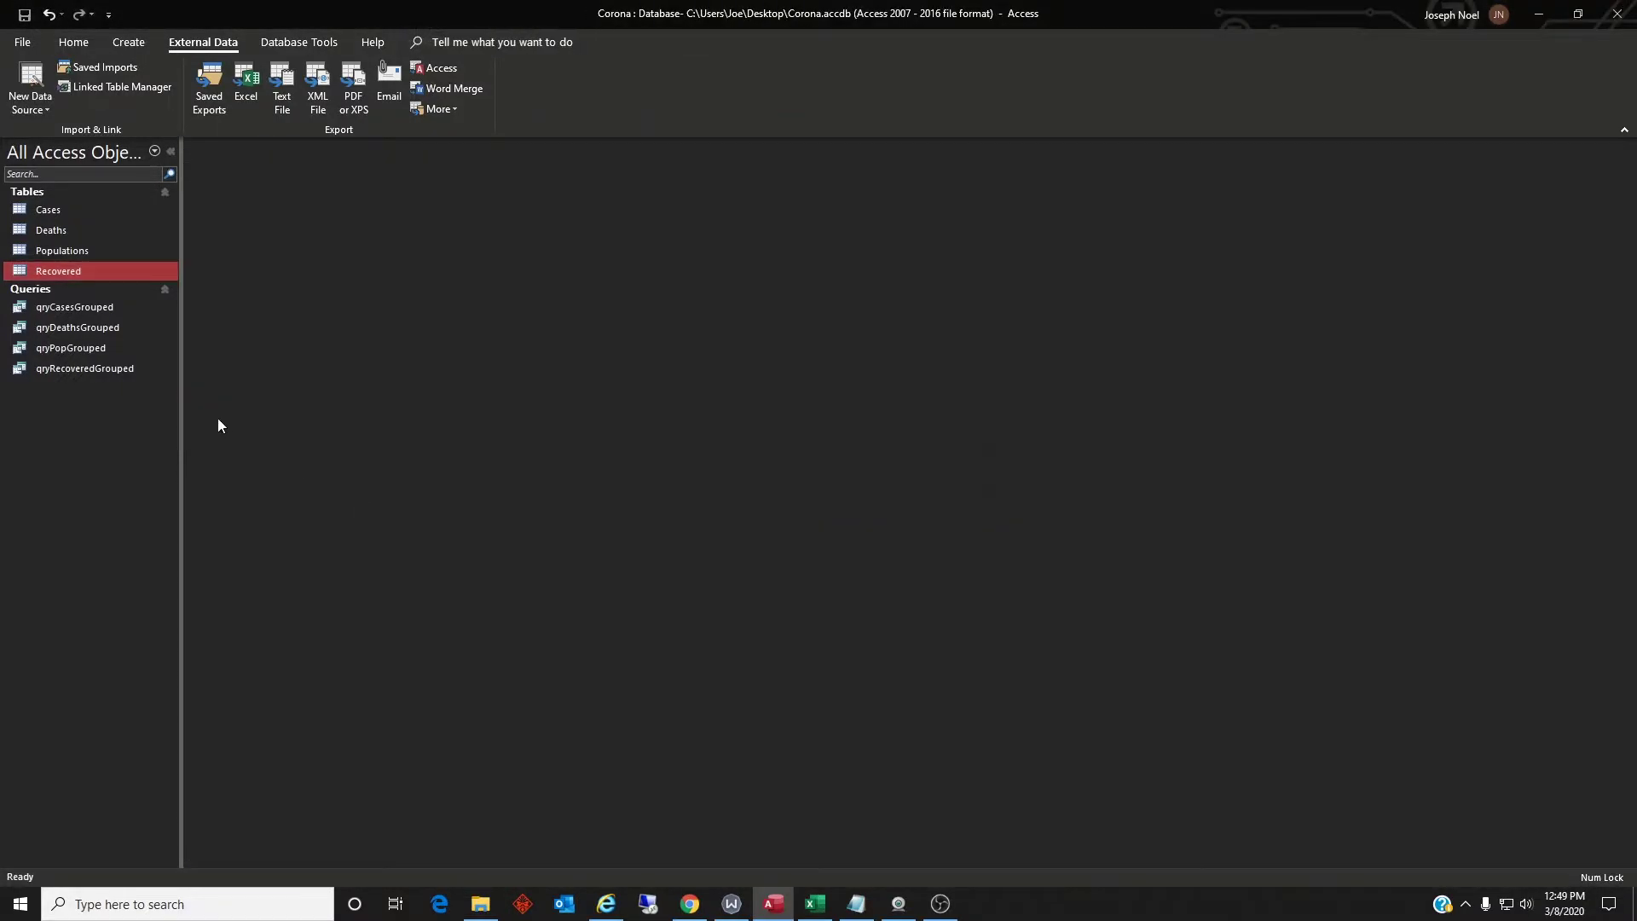
# - Open qryCasesGrouped in Design view, grouping by Country/Region and summing the 3/7/20 field
pyautogui.rightClick(78, 309)
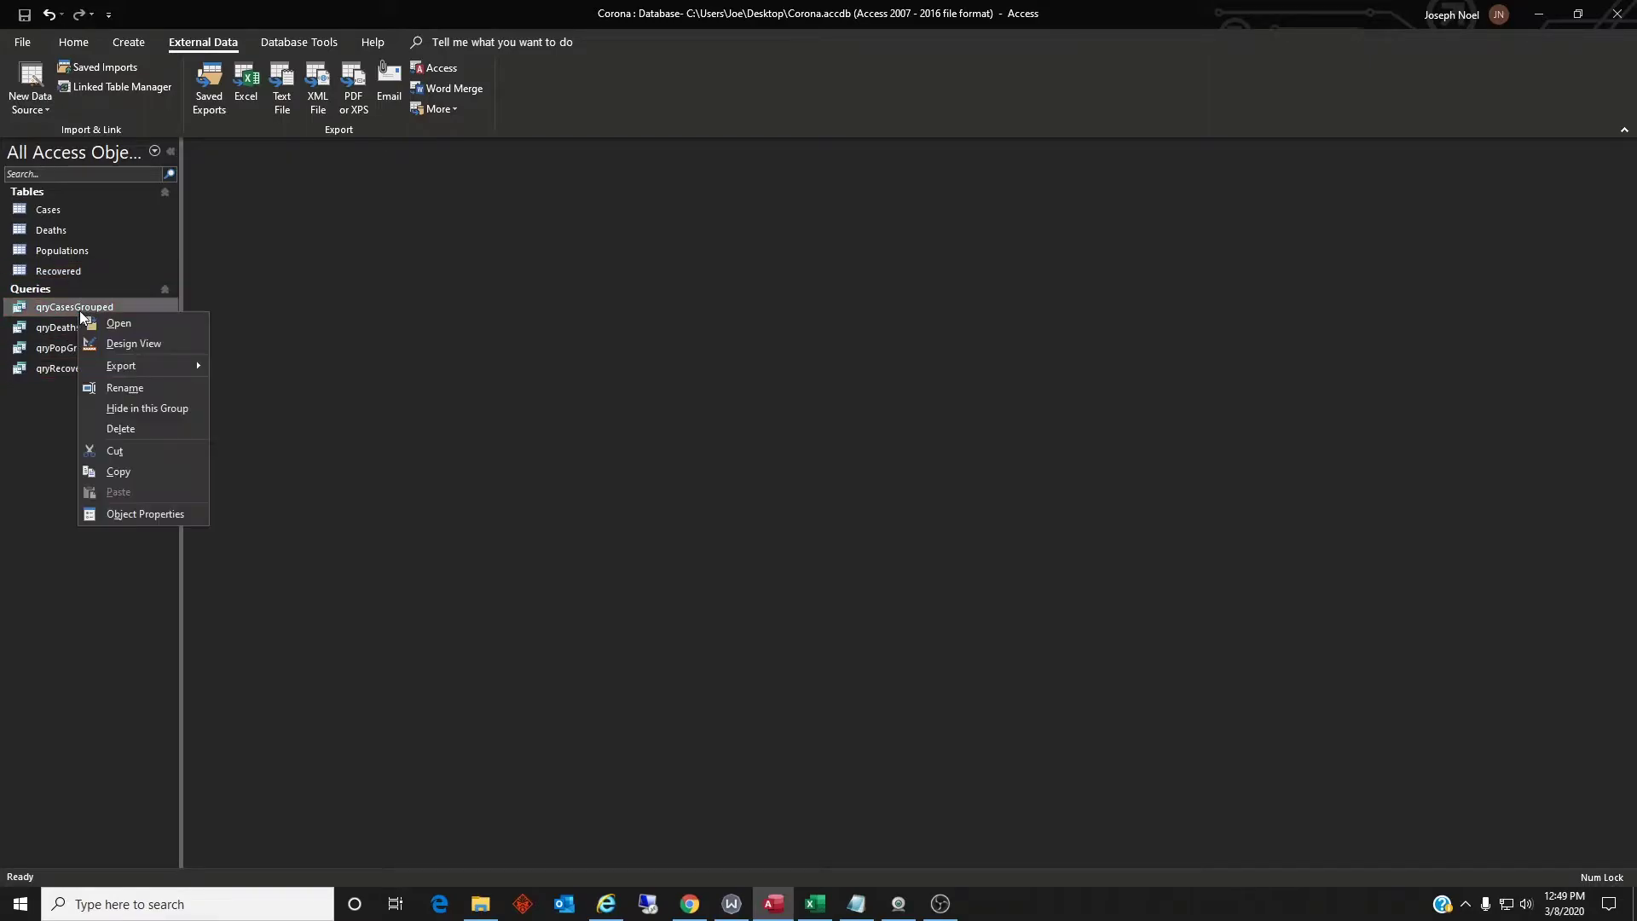
pyautogui.click(128, 345)
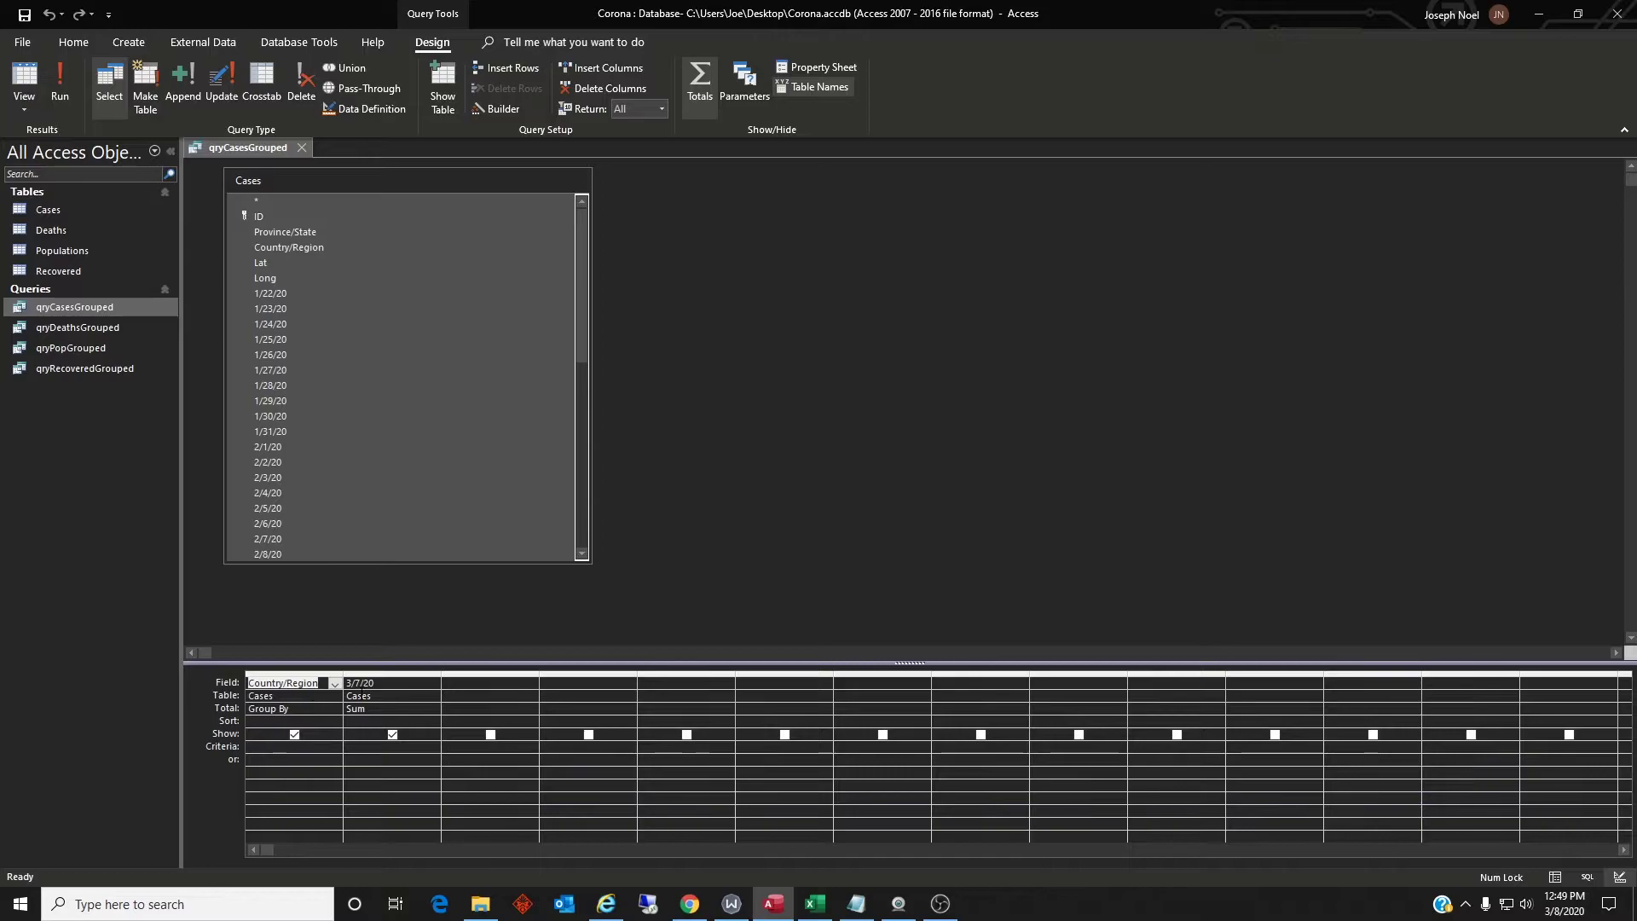
pyautogui.moveTo(580, 331); pyautogui.dragTo(602, 520)
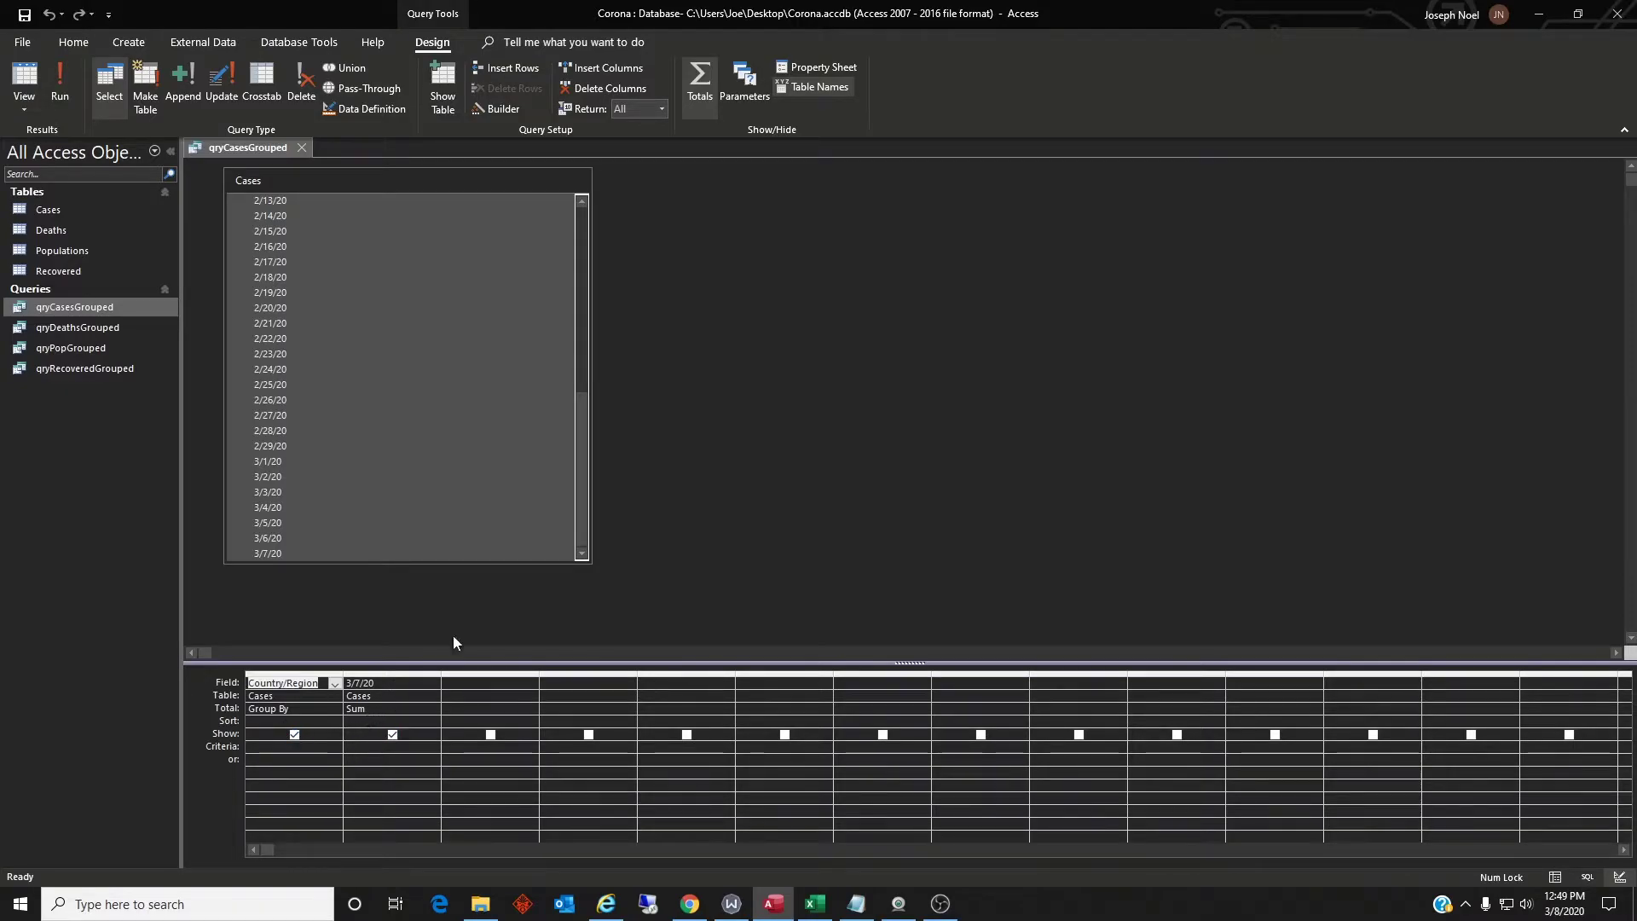
# - Run qryCasesGrouped, then open qryDeathsGrouped and qryRecoveredGrouped to view per-country totals
pyautogui.click(60, 85)
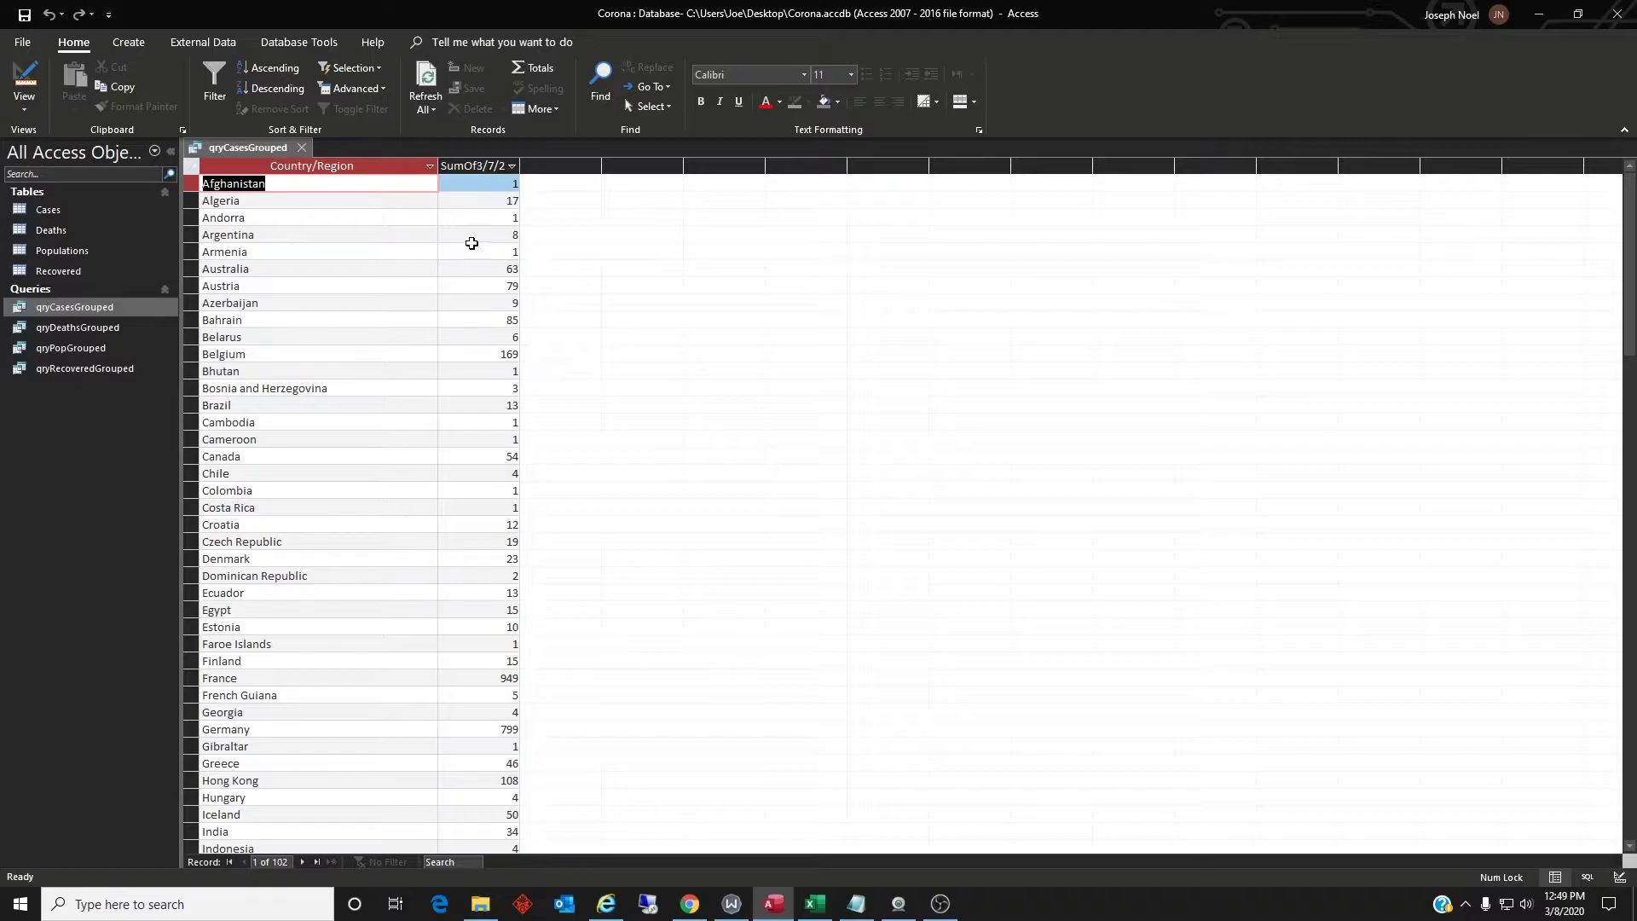
pyautogui.scroll(-17, 474, 614)
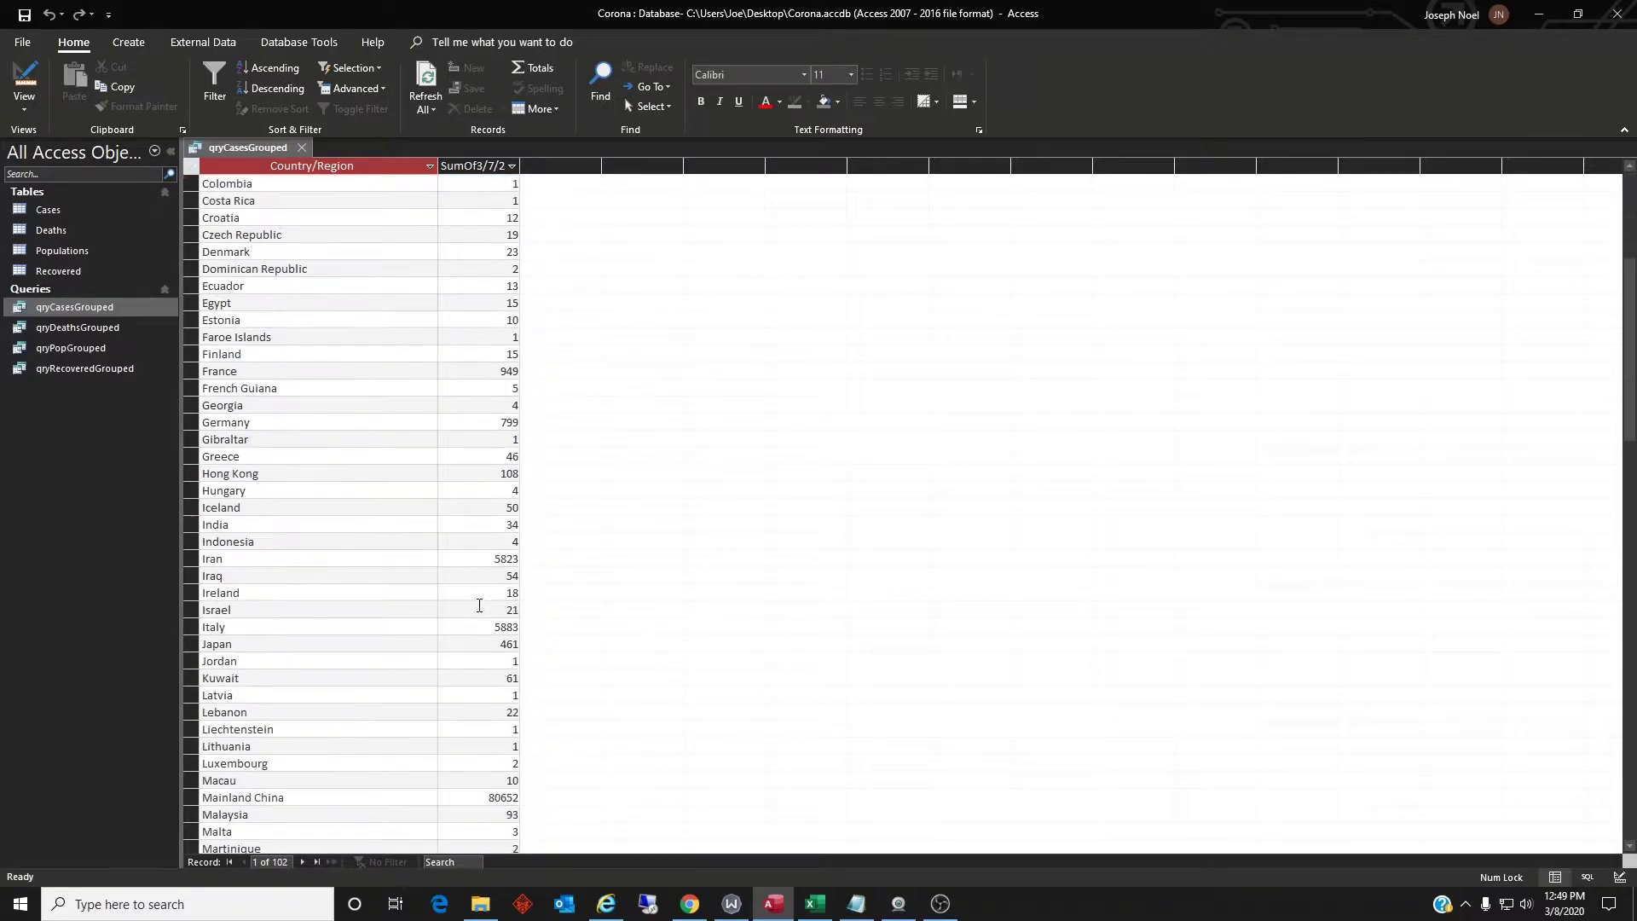
pyautogui.scroll(-8, 479, 603)
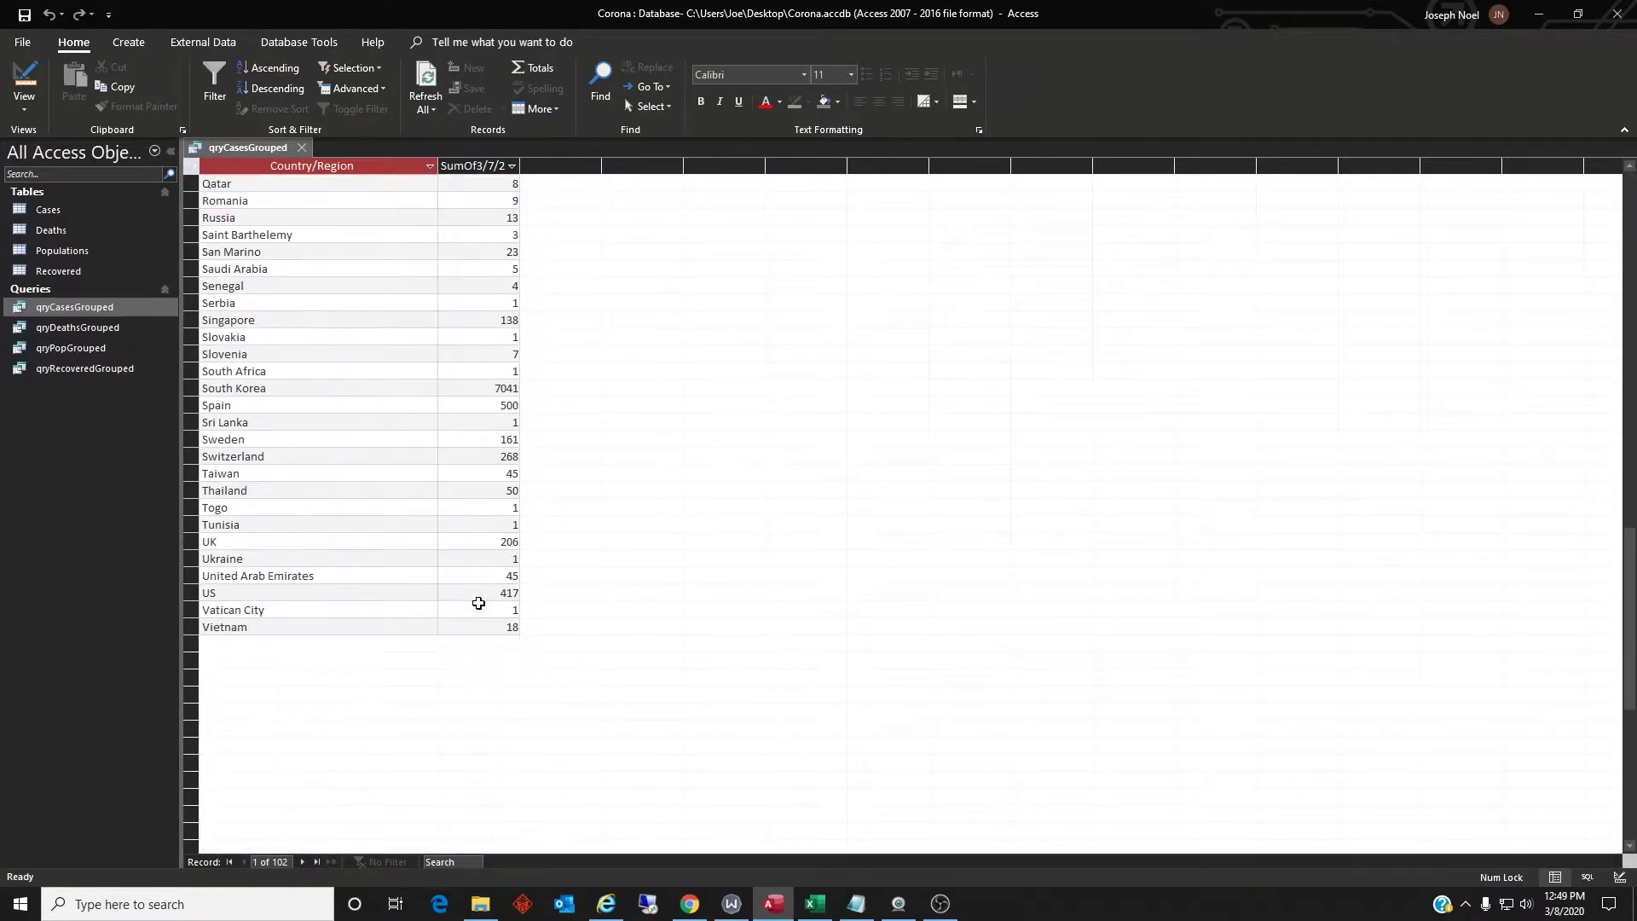
pyautogui.scroll(20, 341, 616)
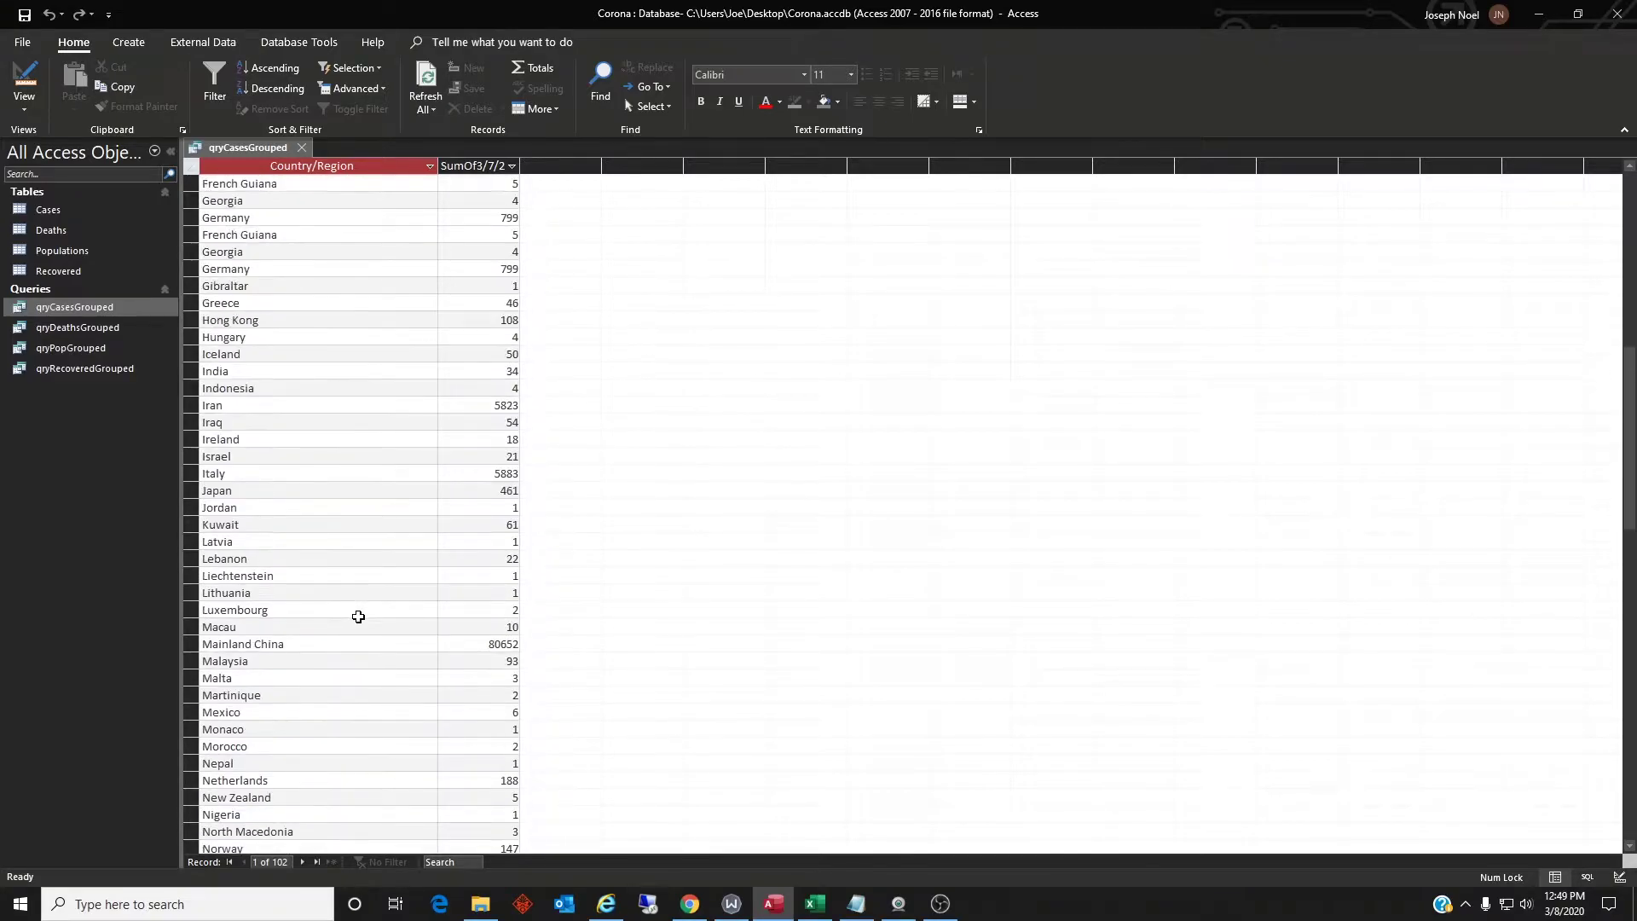
pyautogui.scroll(3, 367, 609)
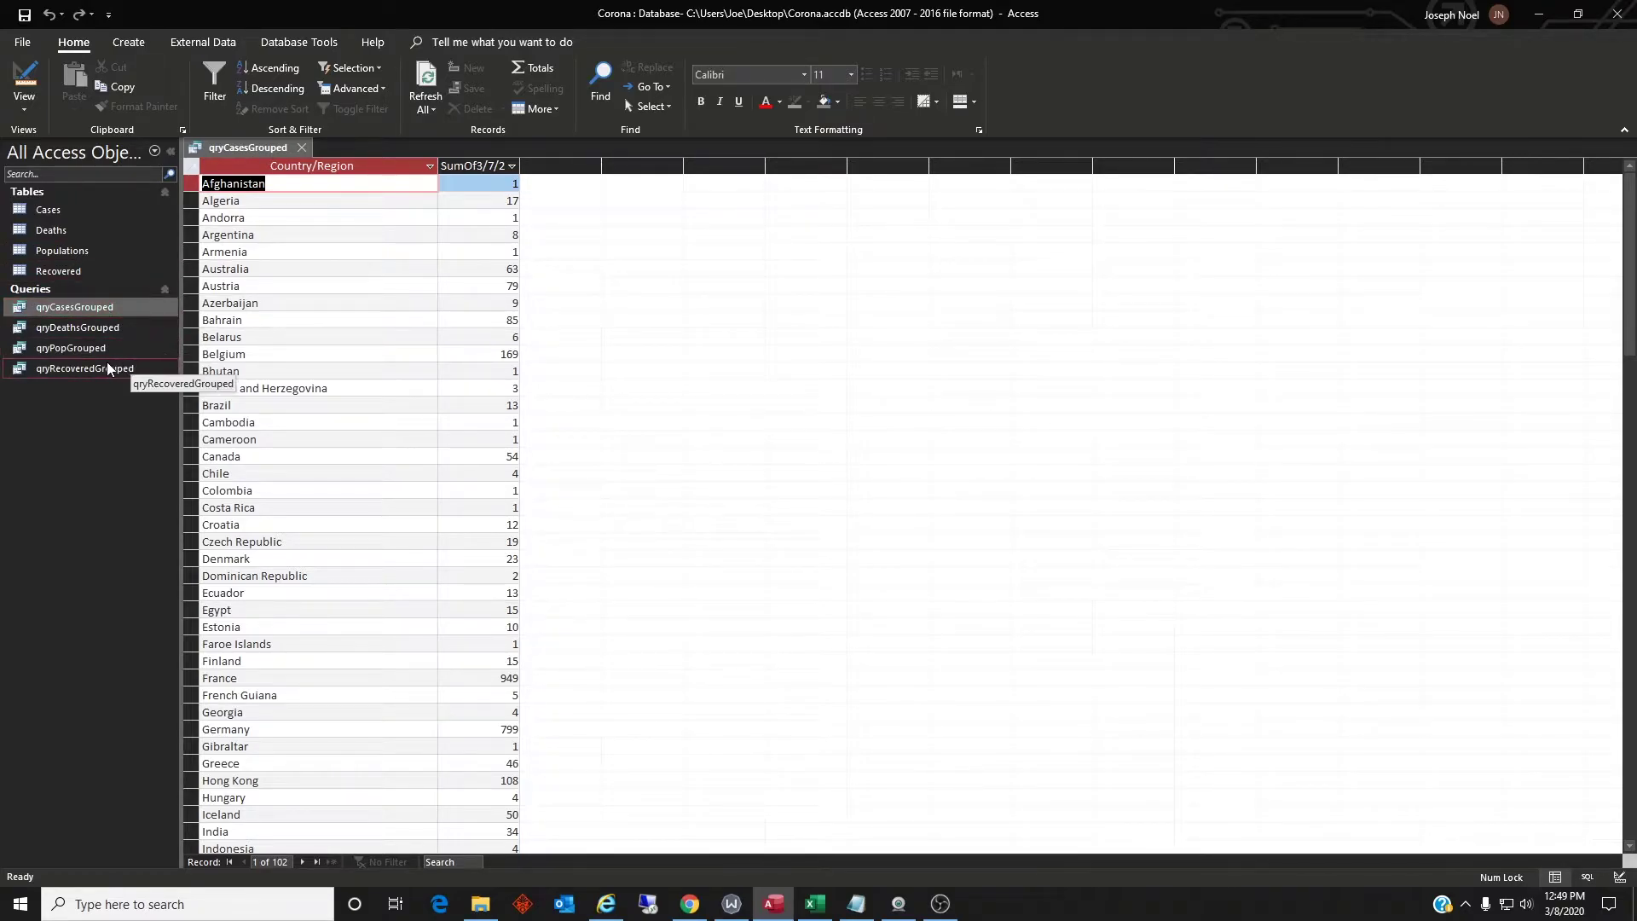
pyautogui.doubleClick(101, 330)
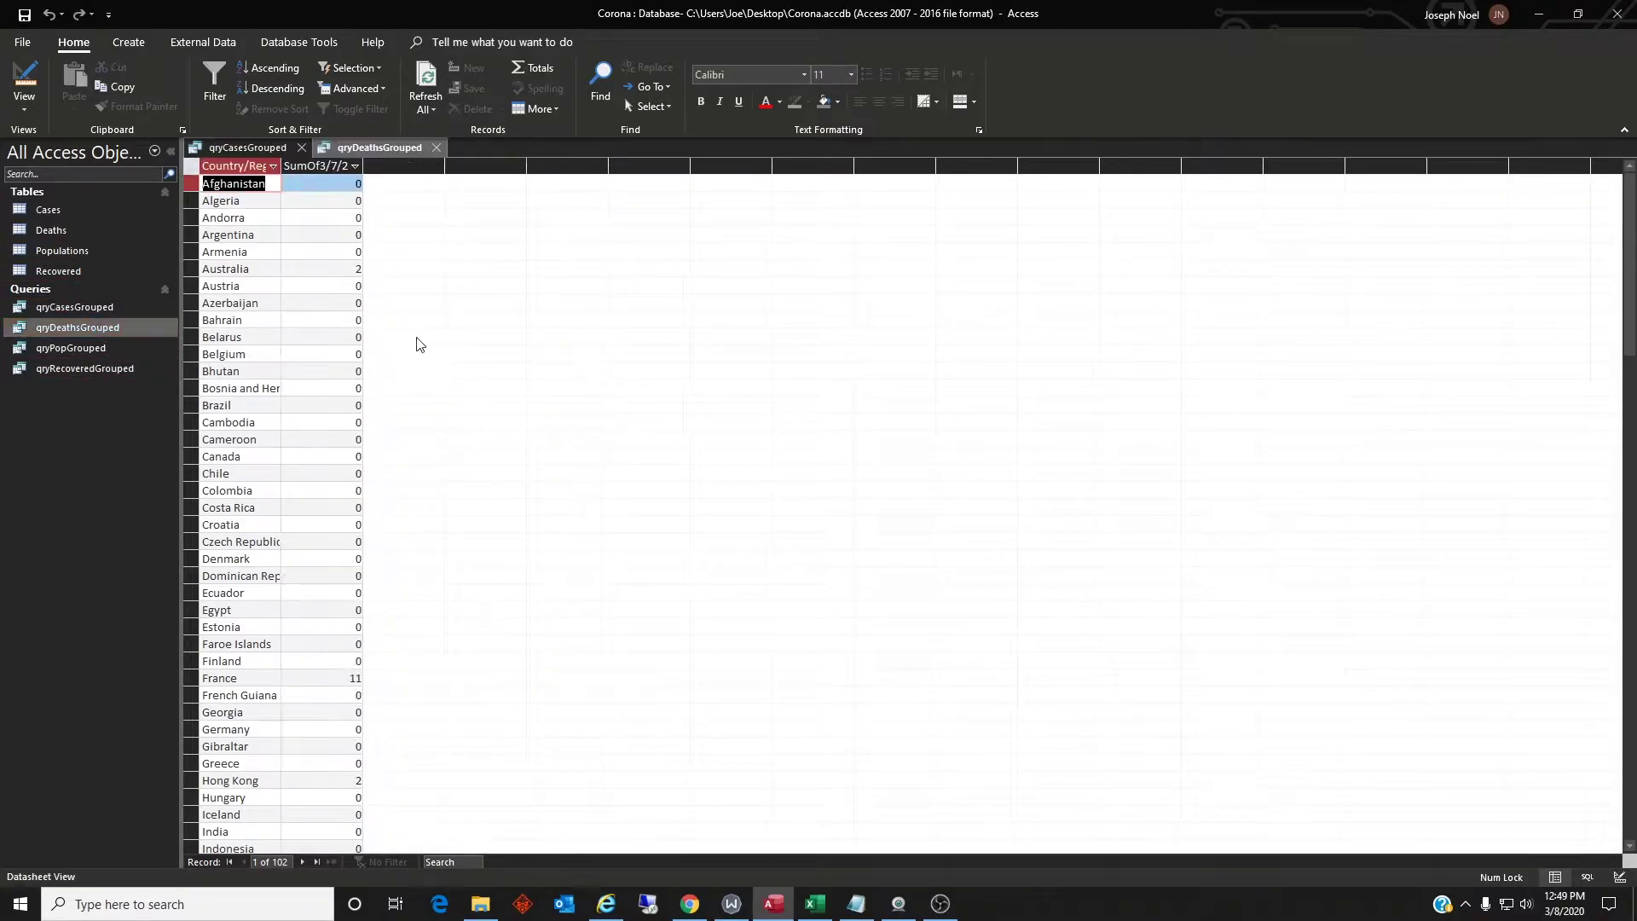
pyautogui.doubleClick(135, 371)
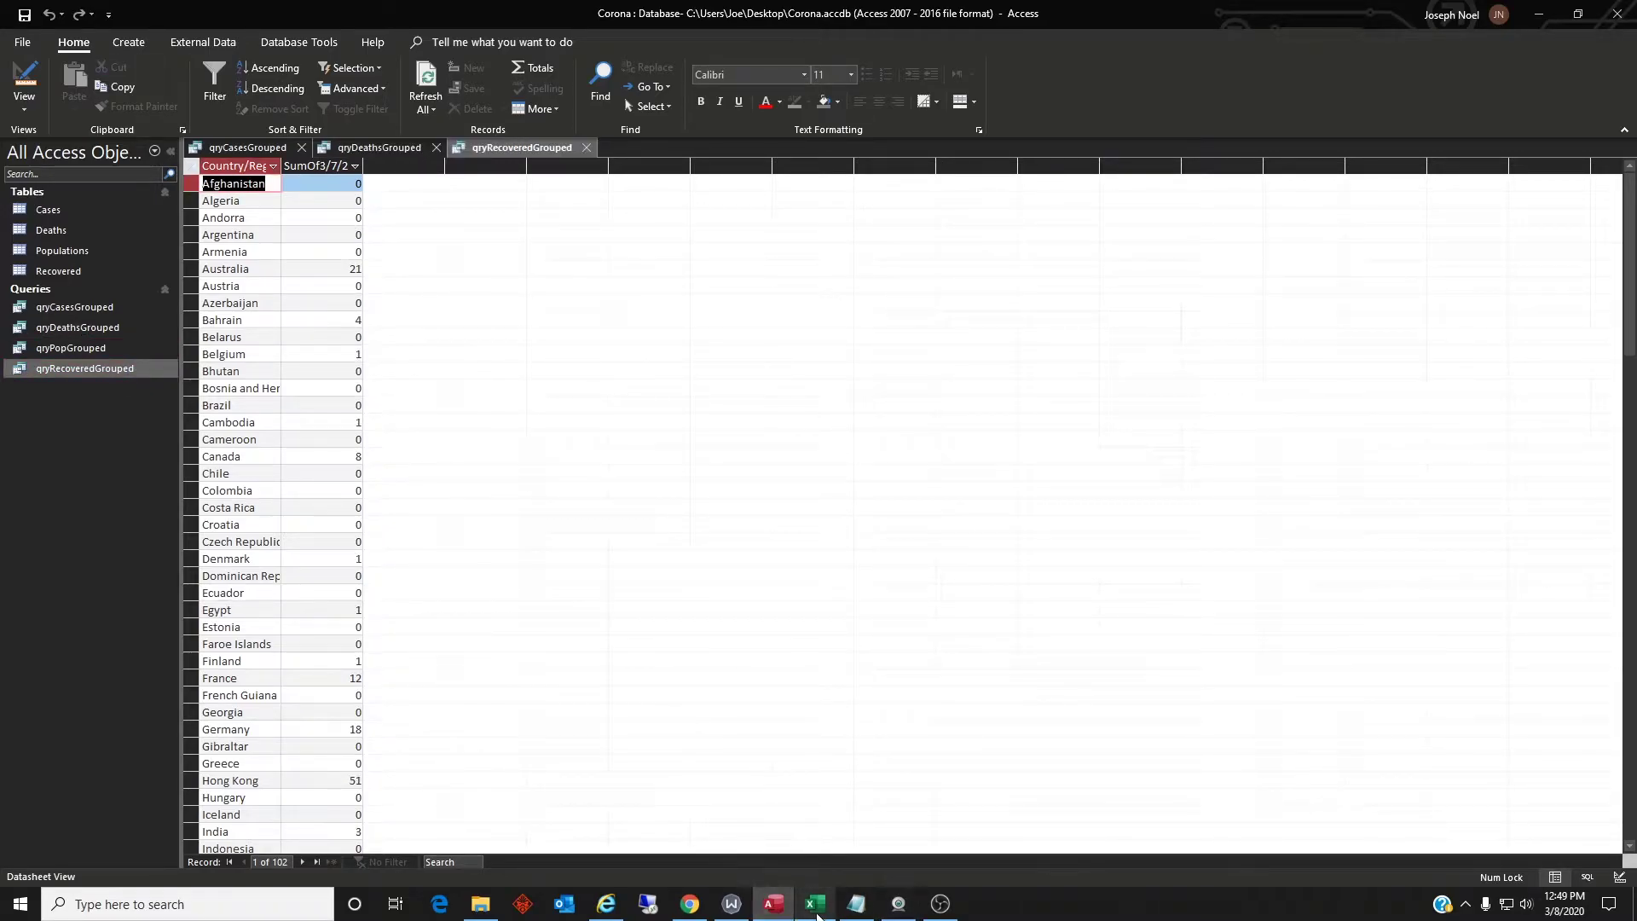
# - Bring the Corona.xlsx workbook to the front and scroll through its Cases sheet
pyautogui.moveTo(817, 914)
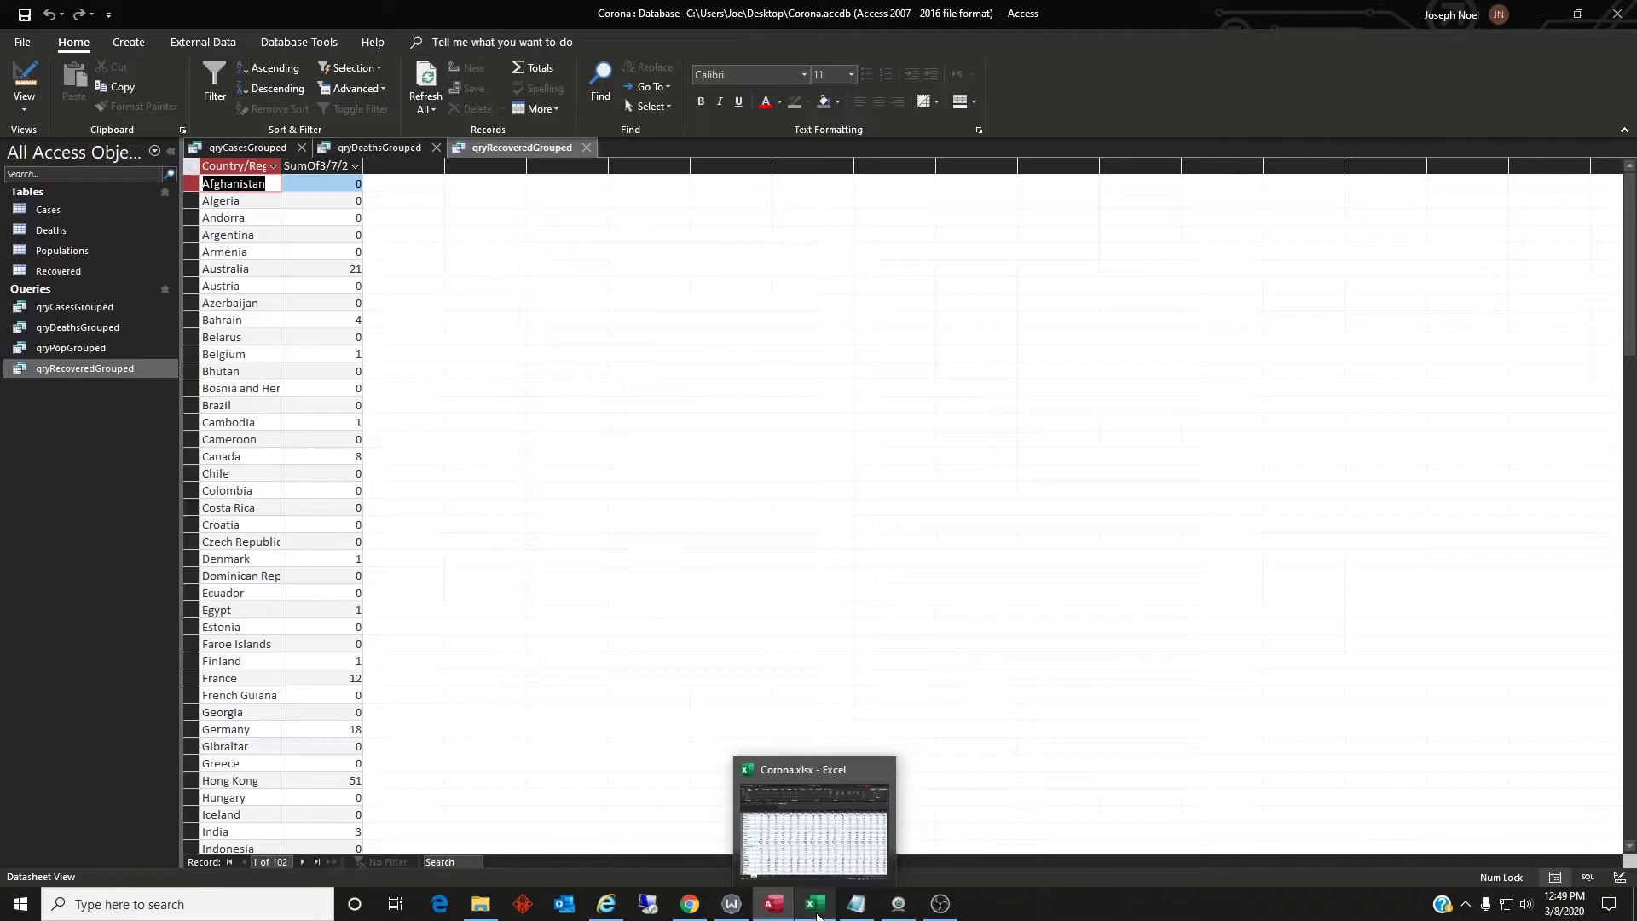
pyautogui.click(817, 914)
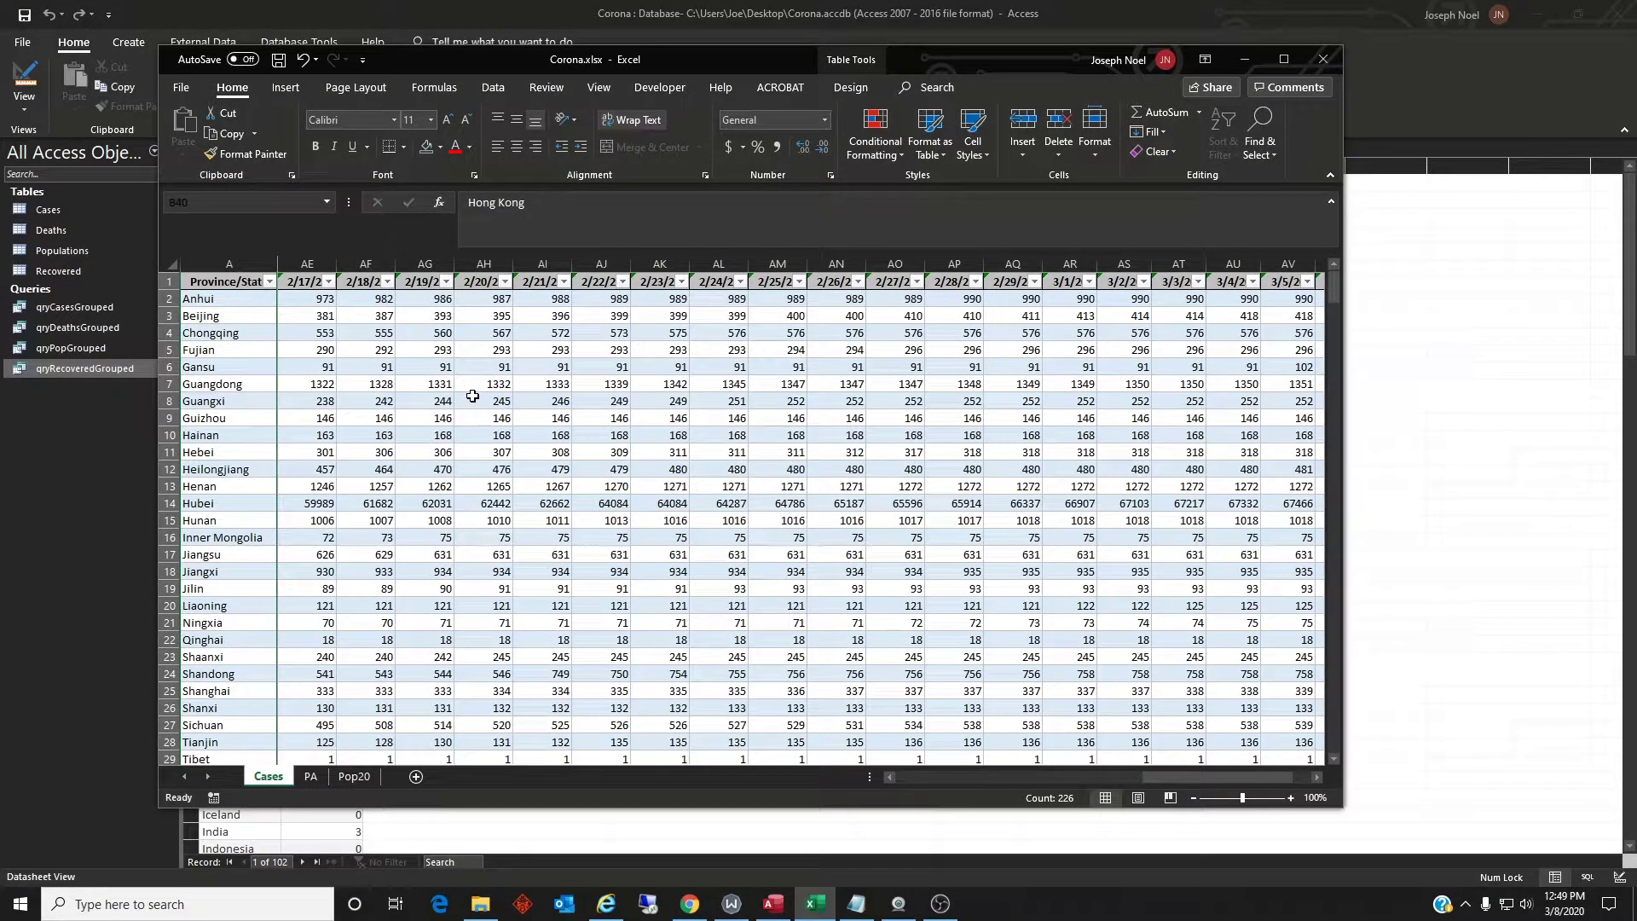
pyautogui.scroll(-1, 354, 389)
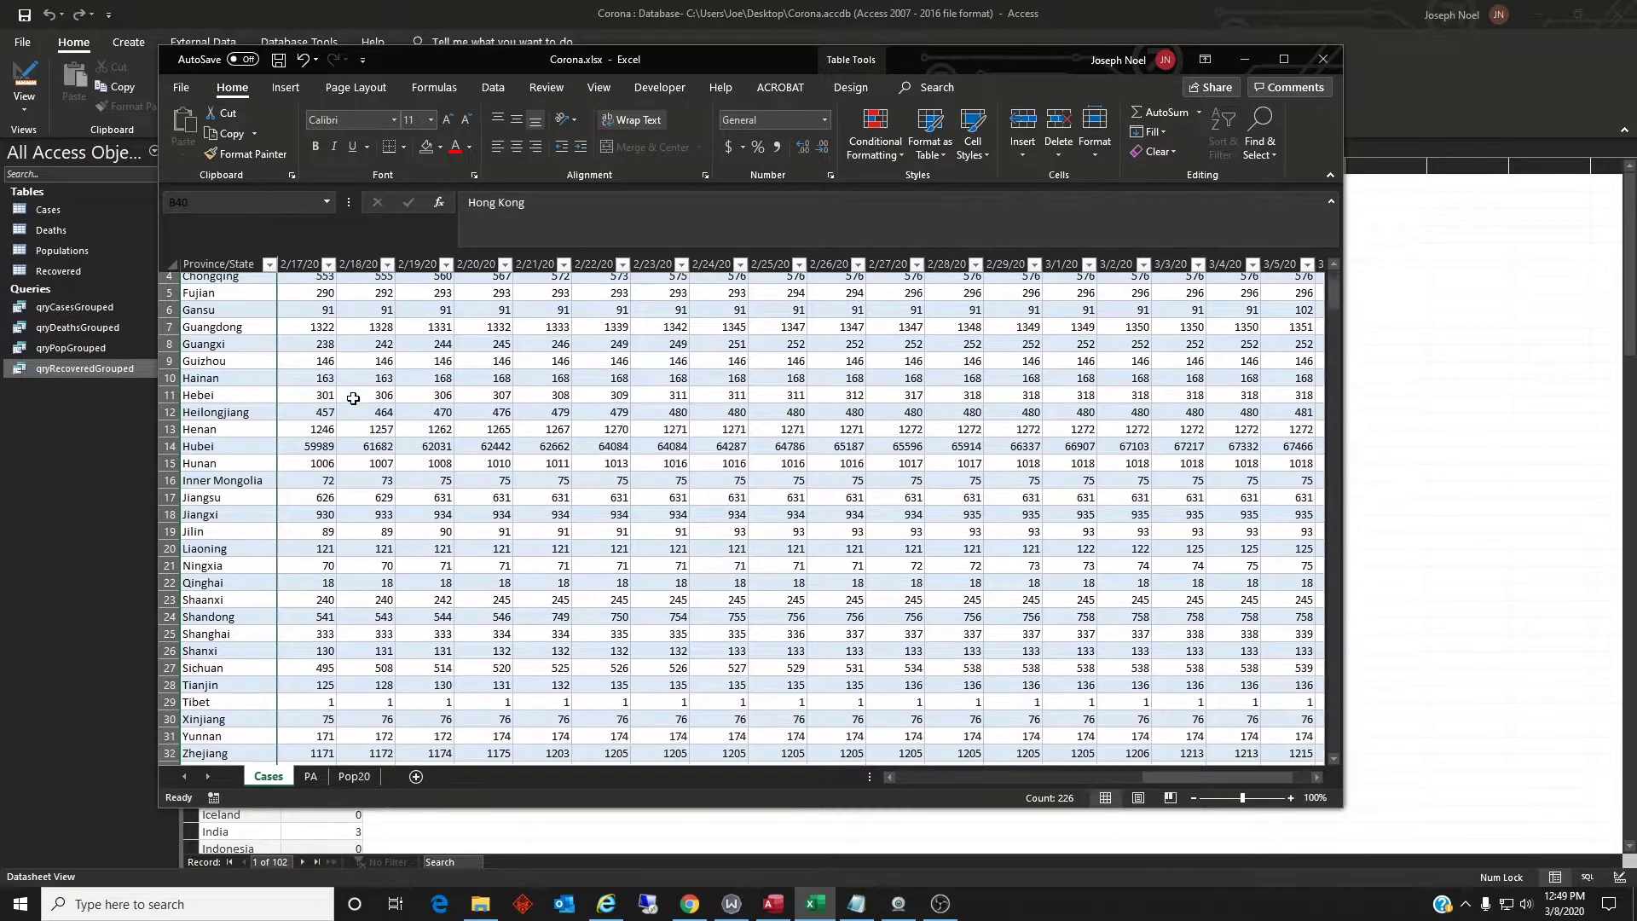
pyautogui.scroll(1, 357, 368)
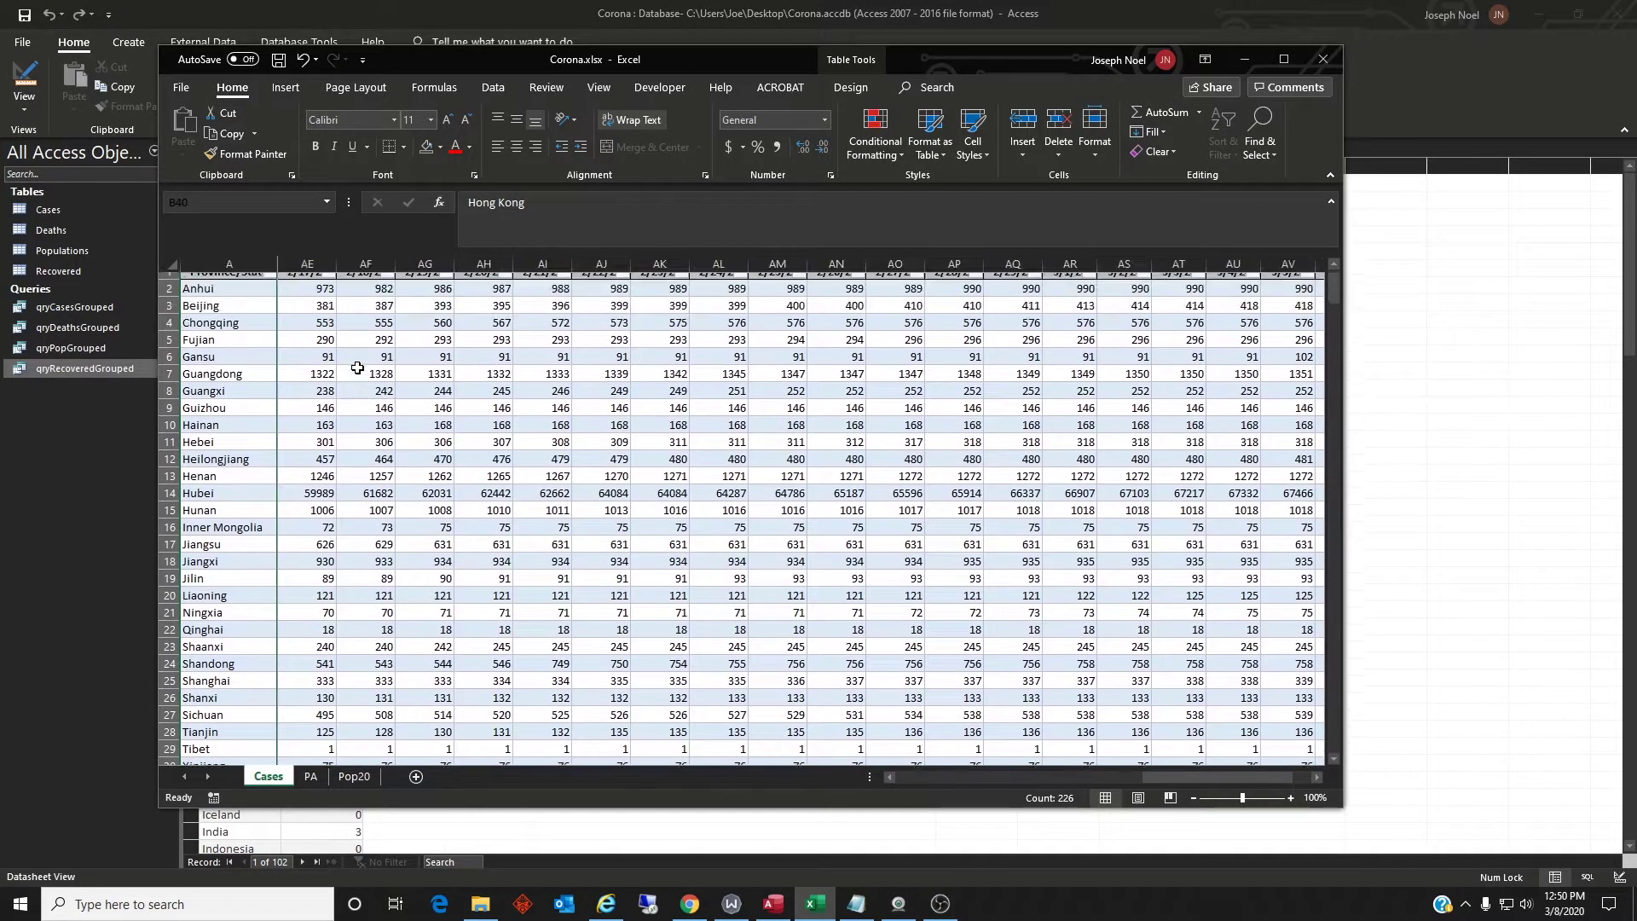
pyautogui.scroll(-1, 357, 375)
pyautogui.scroll(1, 356, 401)
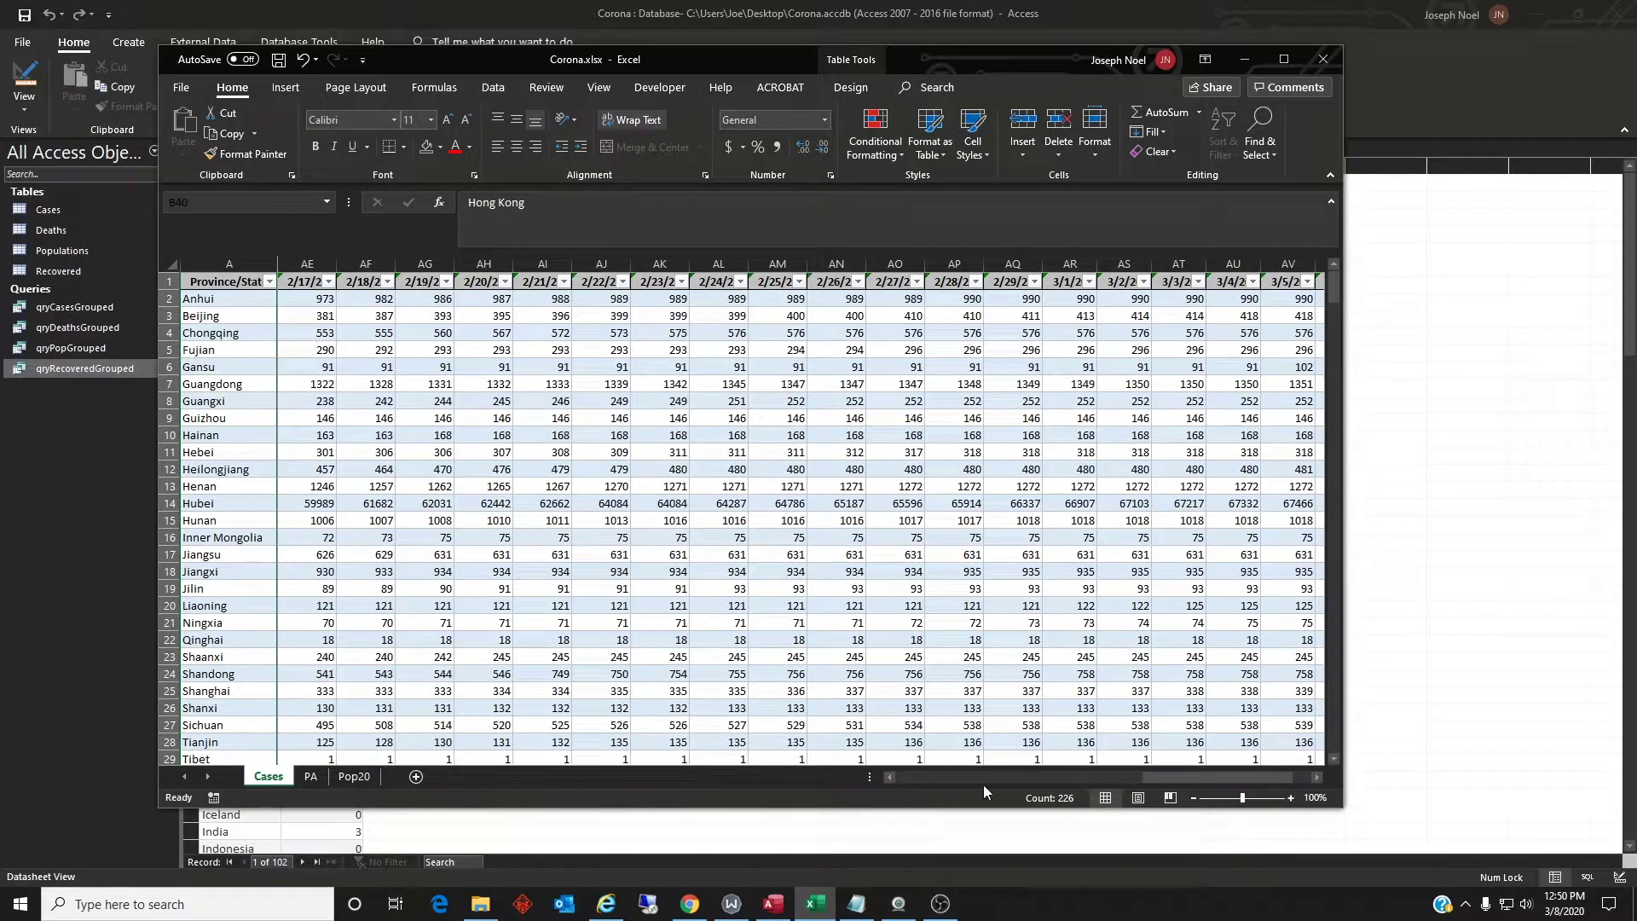
pyautogui.moveTo(1236, 777); pyautogui.dragTo(899, 774)
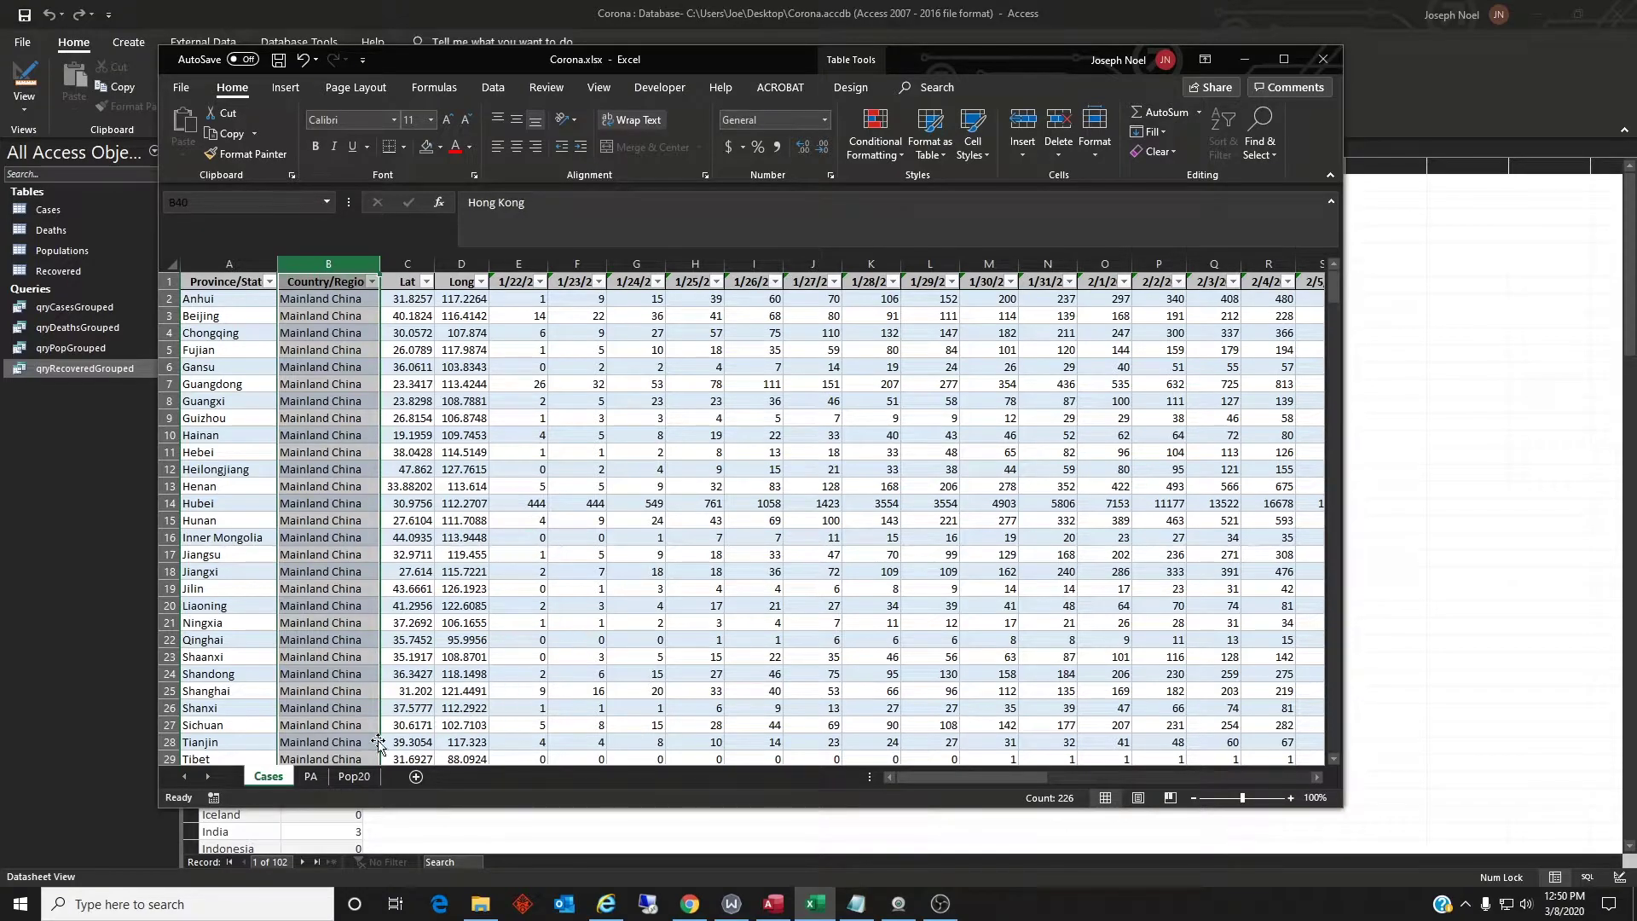
pyautogui.click(312, 777)
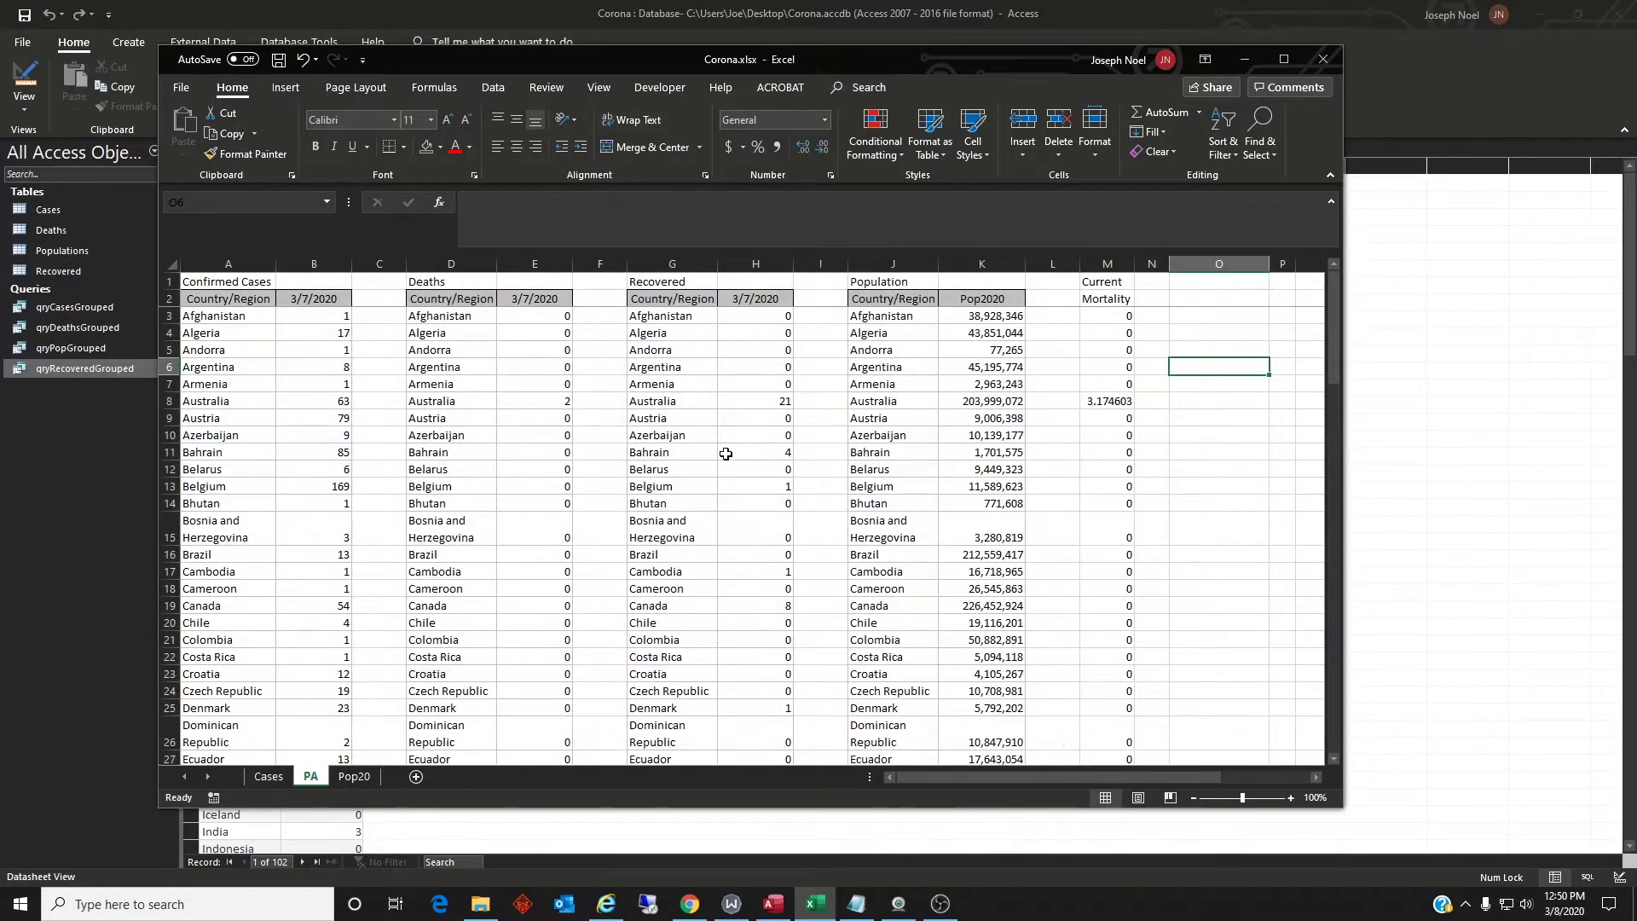
pyautogui.scroll(-2, 257, 441)
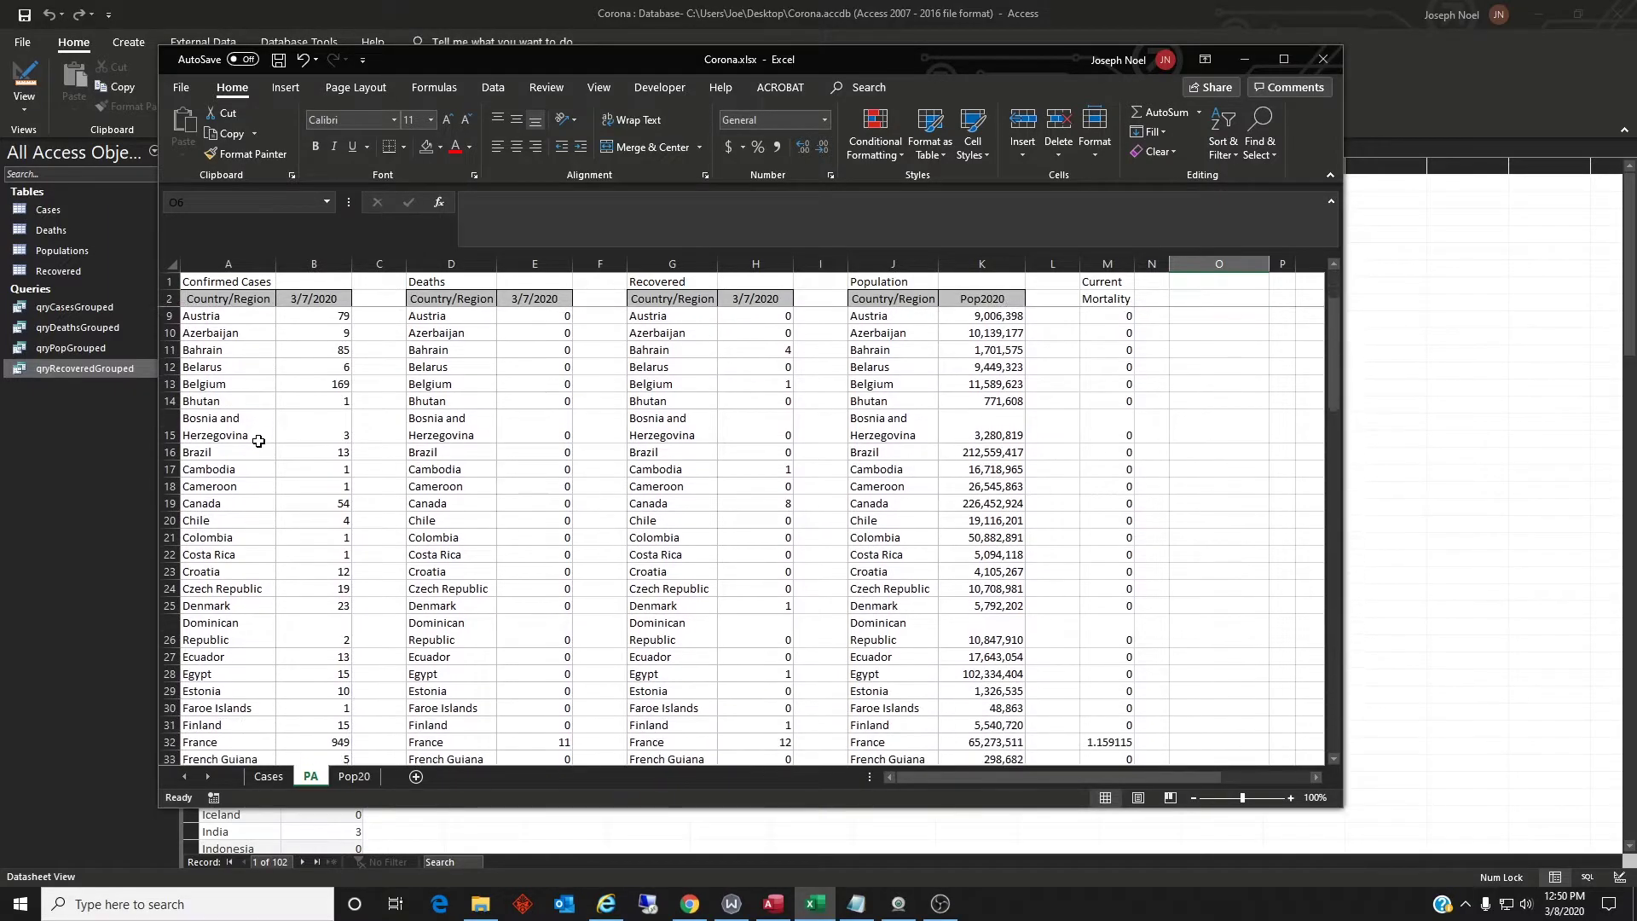
pyautogui.scroll(2, 258, 441)
pyautogui.scroll(-4, 258, 399)
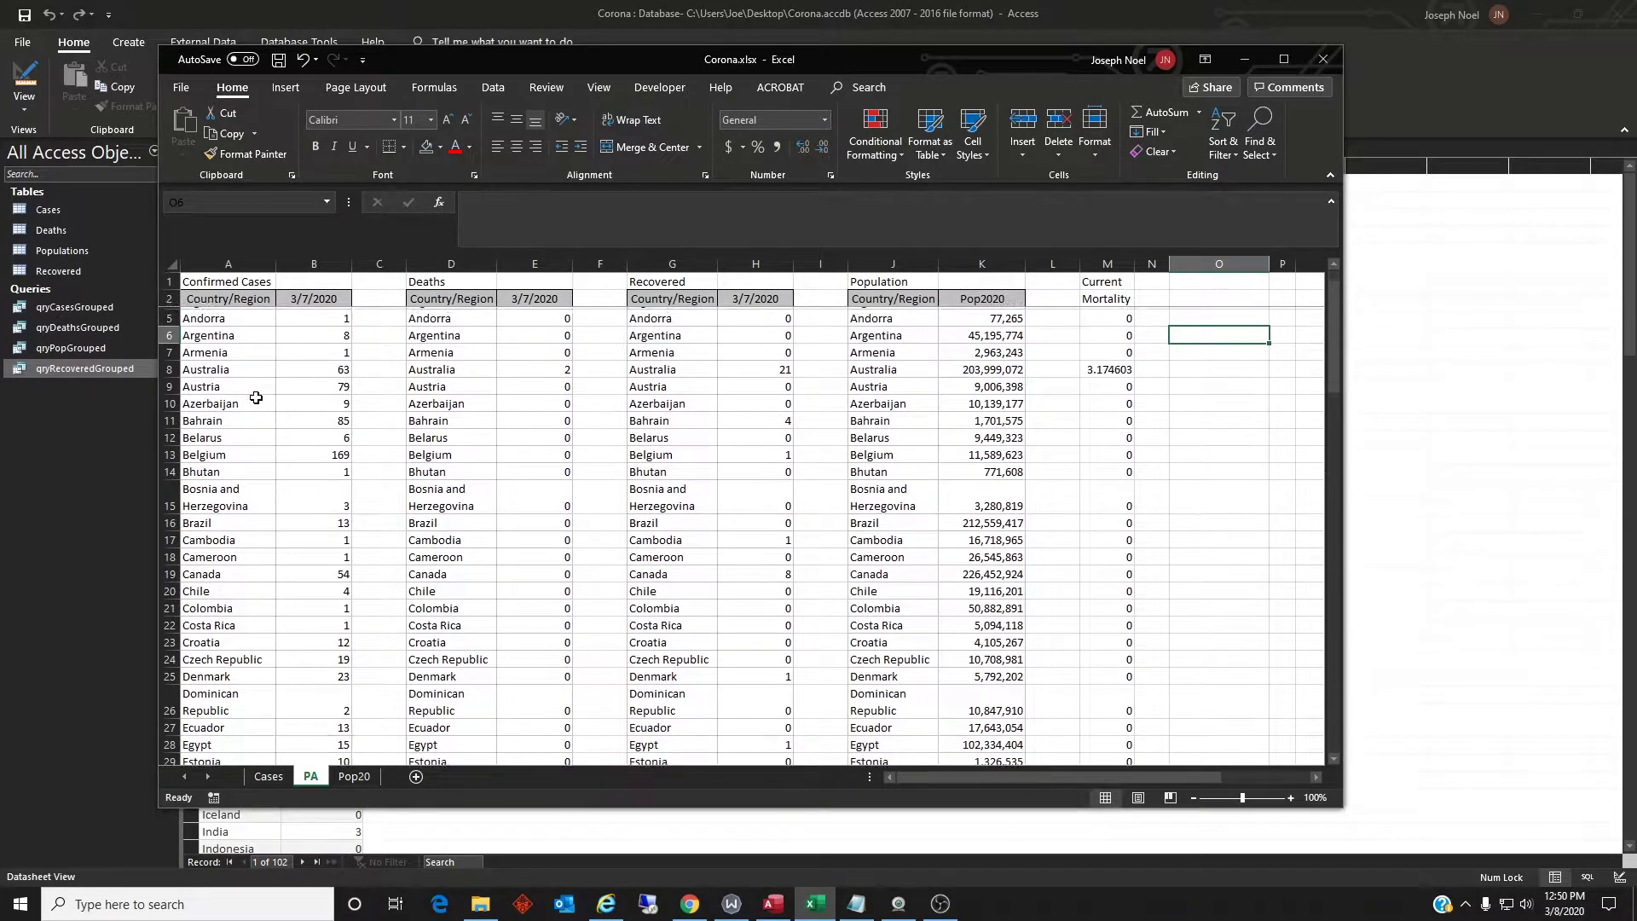
pyautogui.scroll(4, 266, 405)
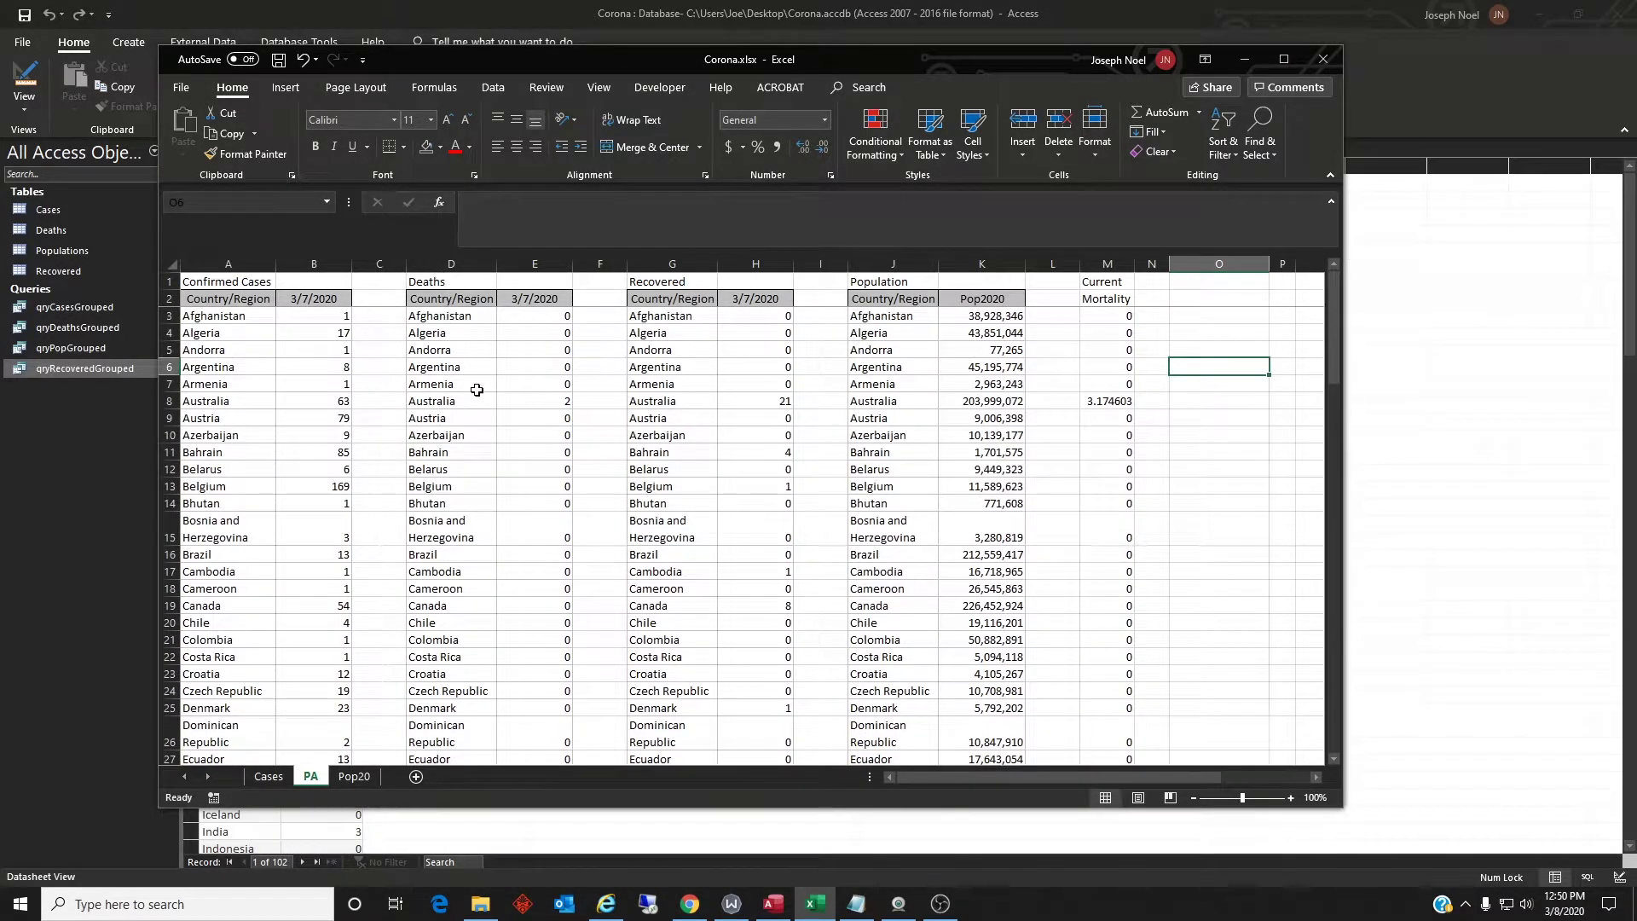
pyautogui.scroll(-4, 502, 372)
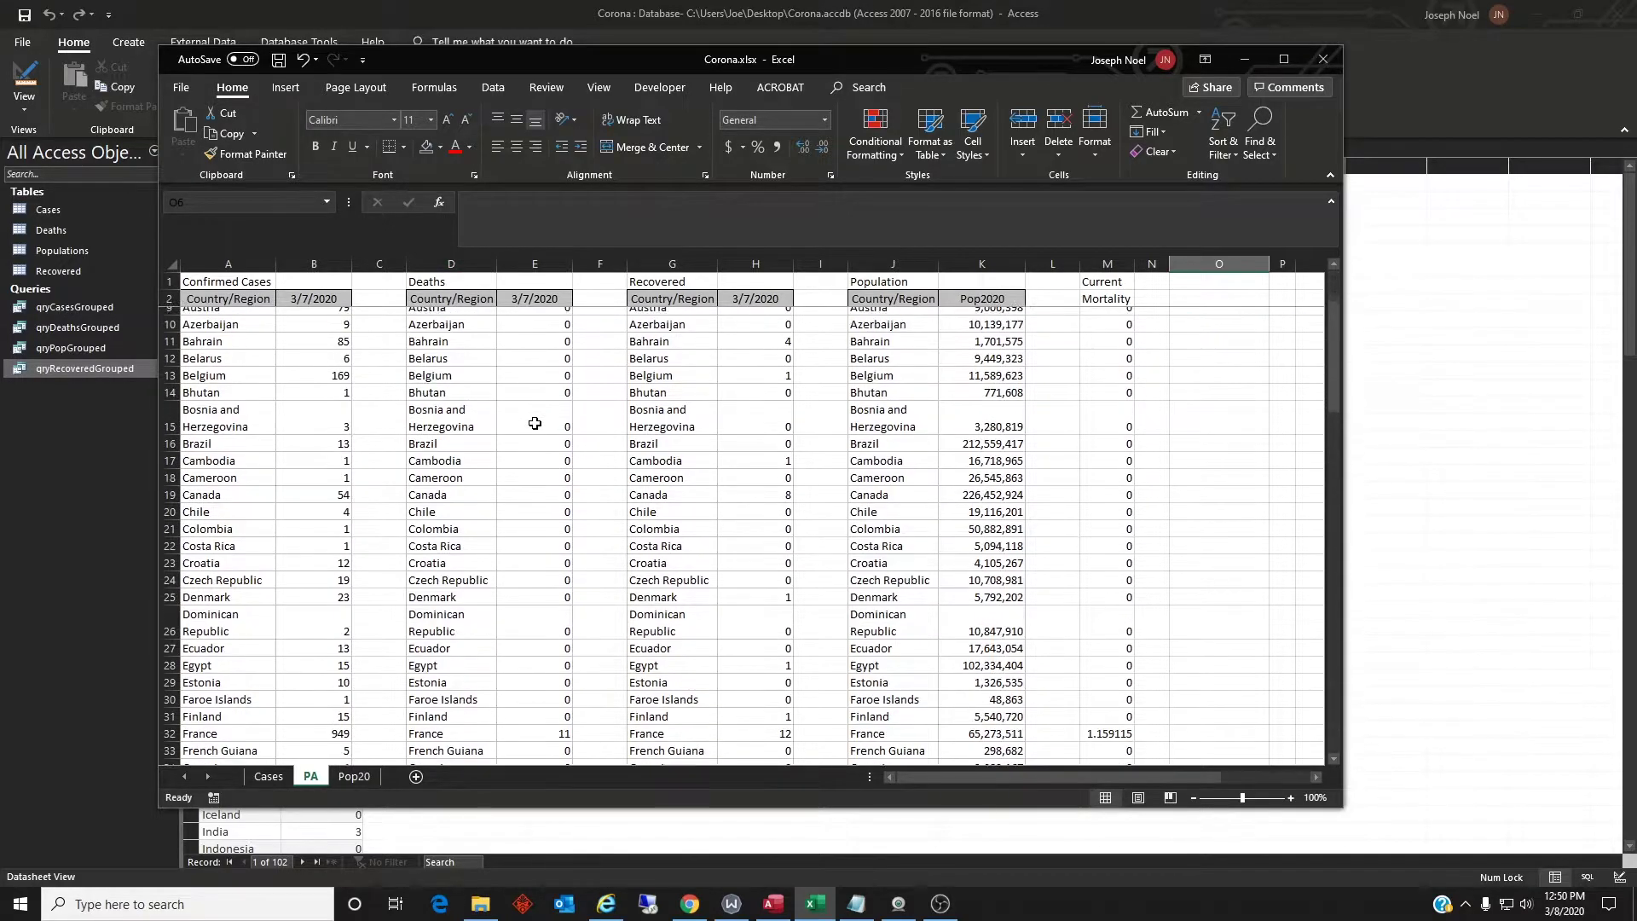
pyautogui.scroll(4, 511, 392)
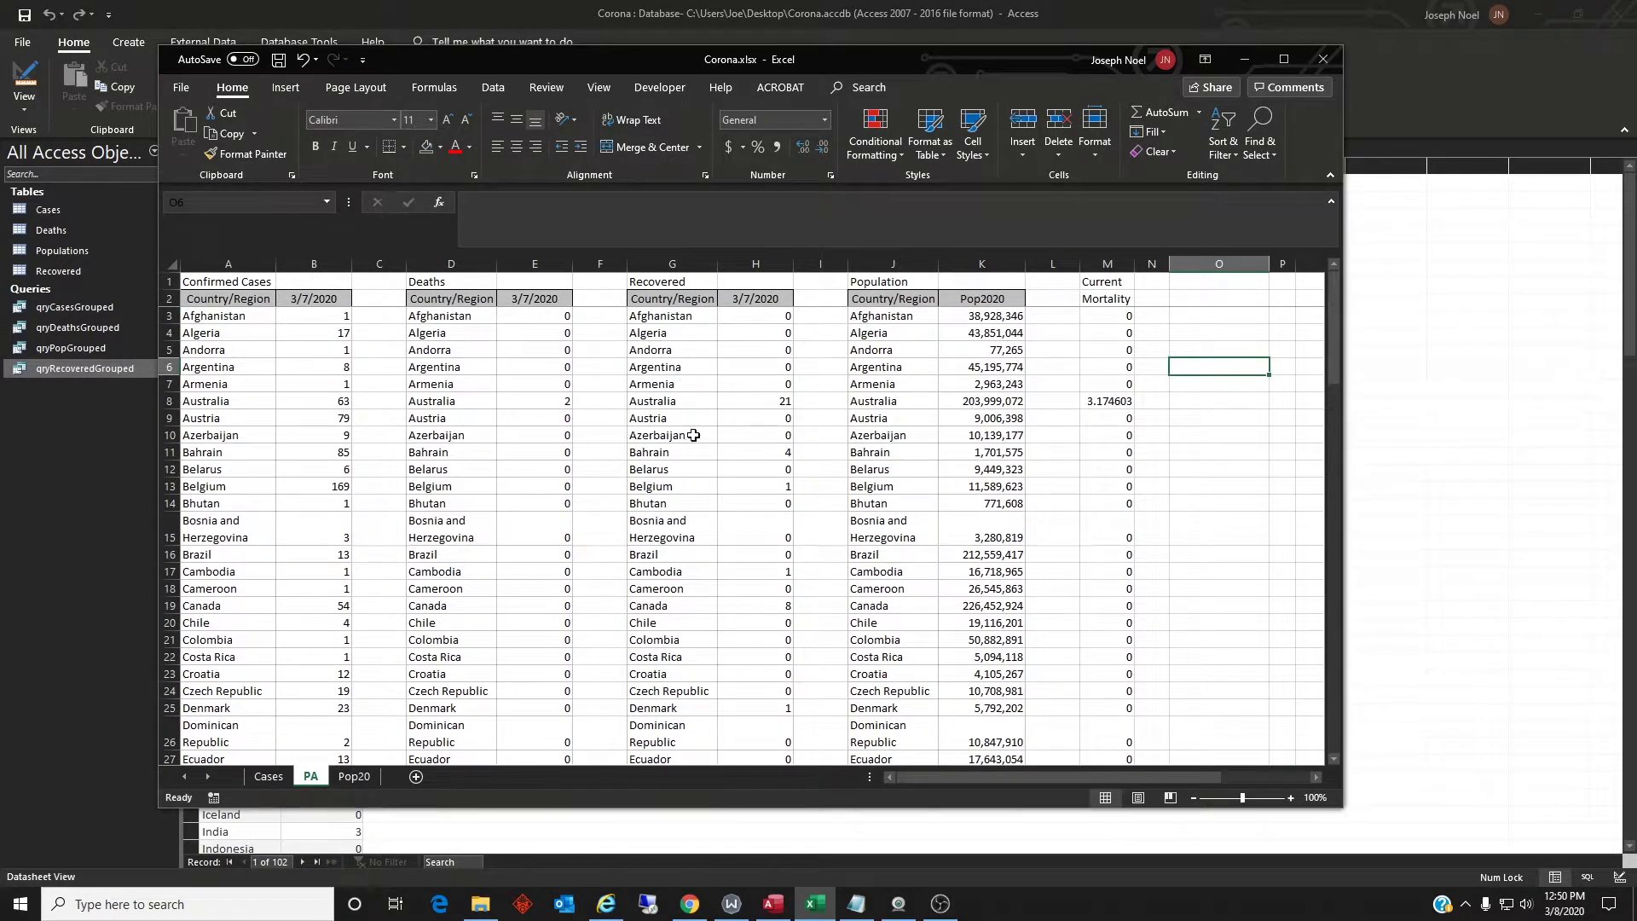
pyautogui.scroll(-15, 701, 484)
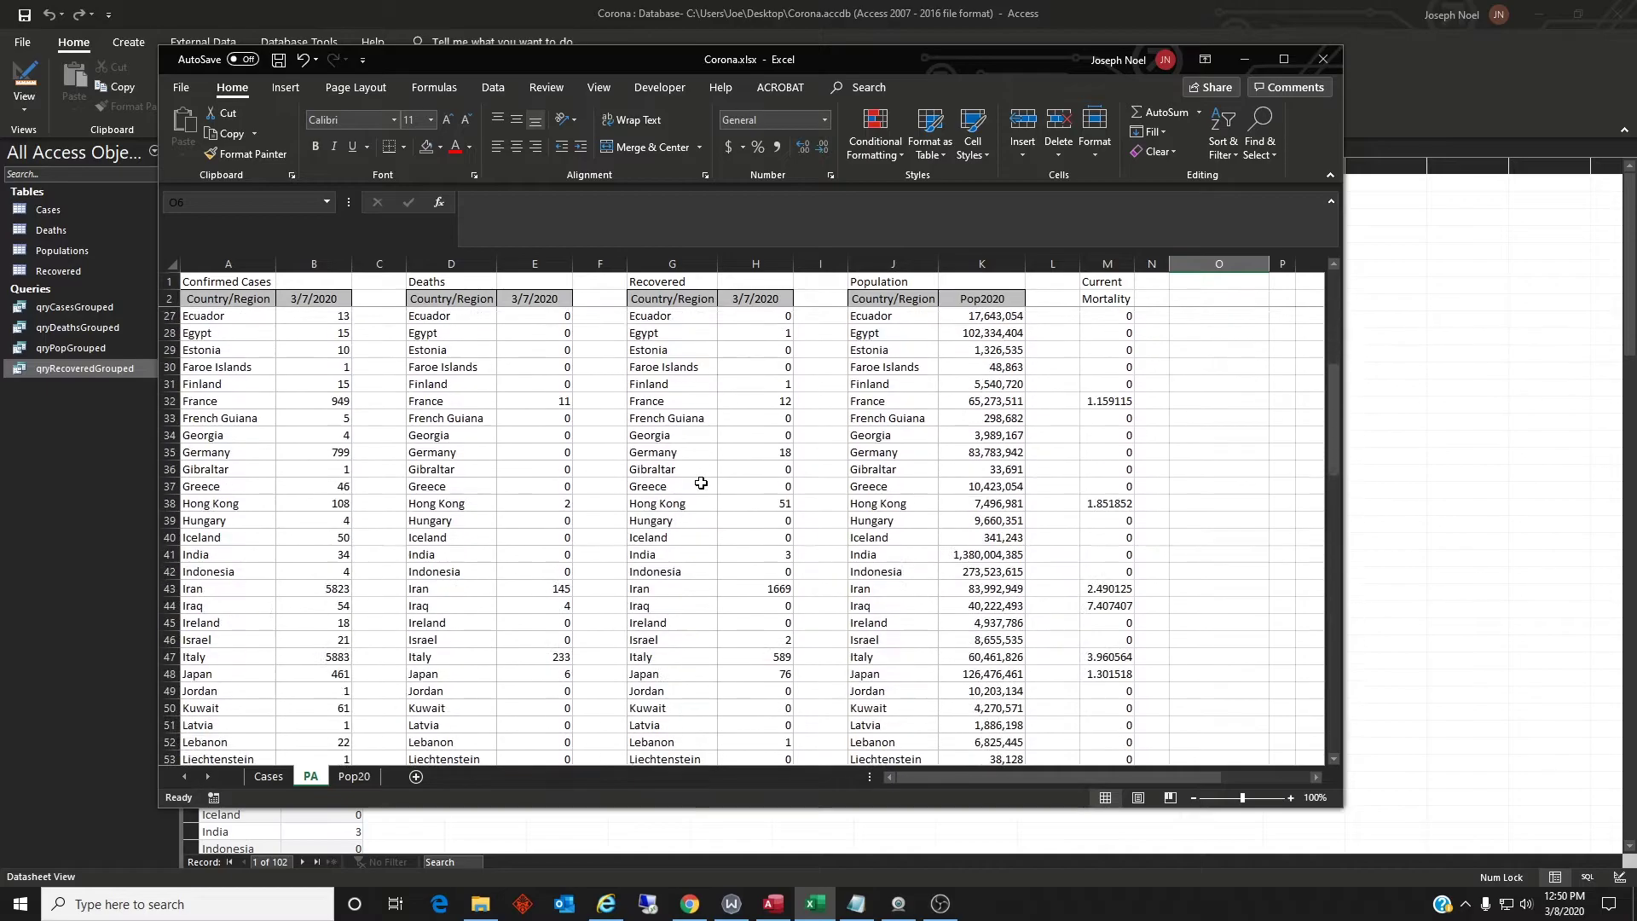
pyautogui.scroll(-13, 700, 483)
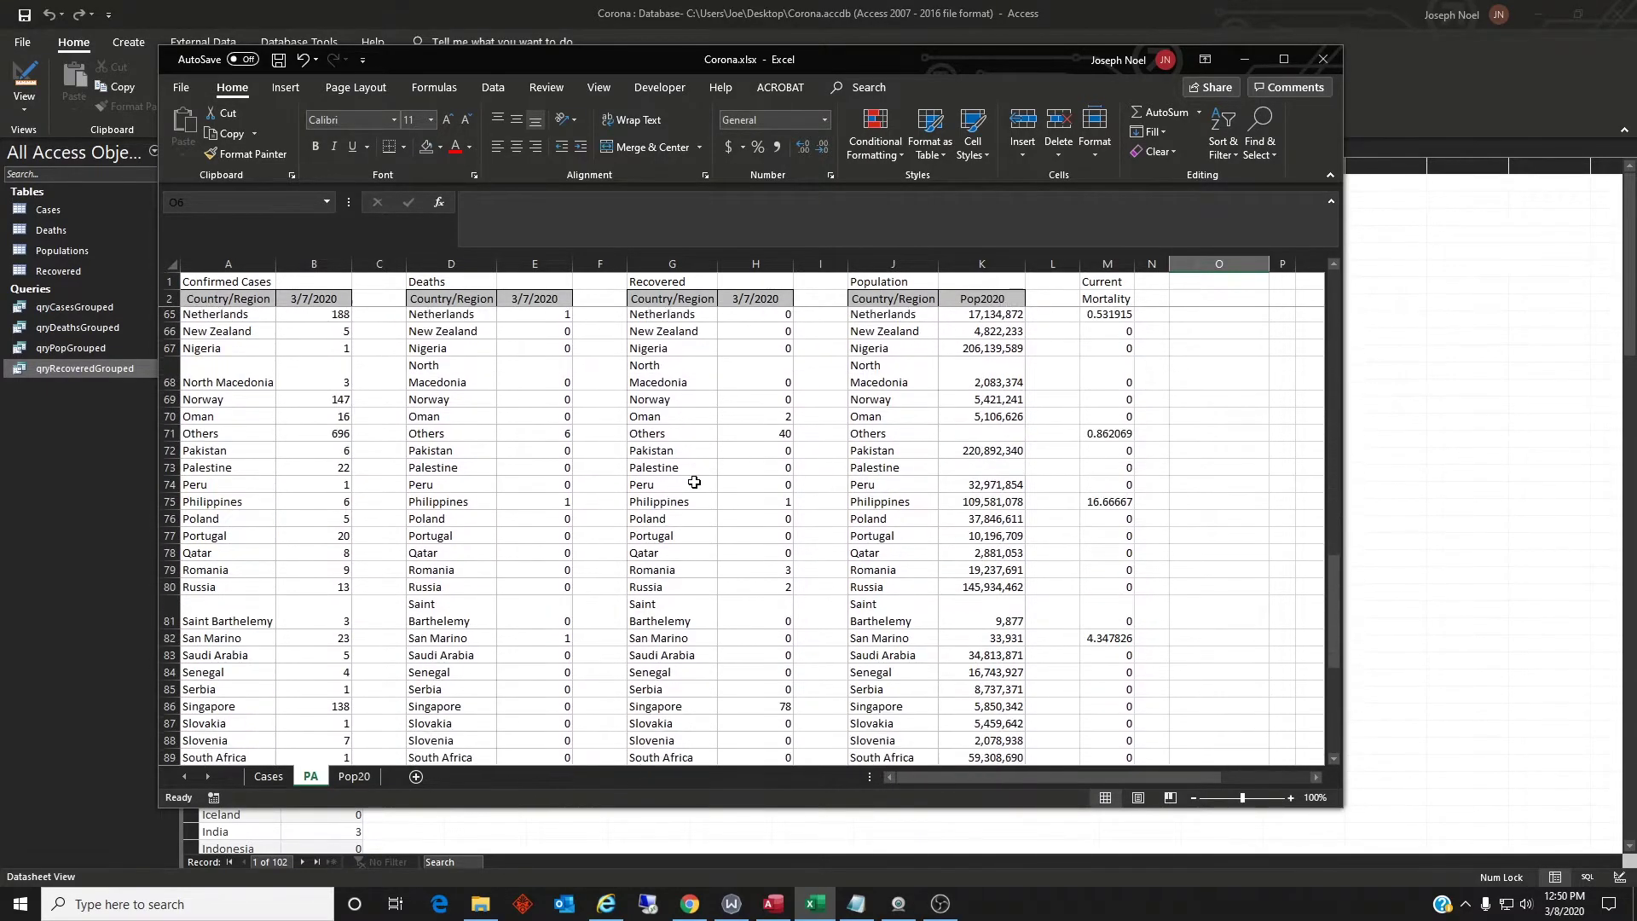
pyautogui.scroll(-2, 461, 517)
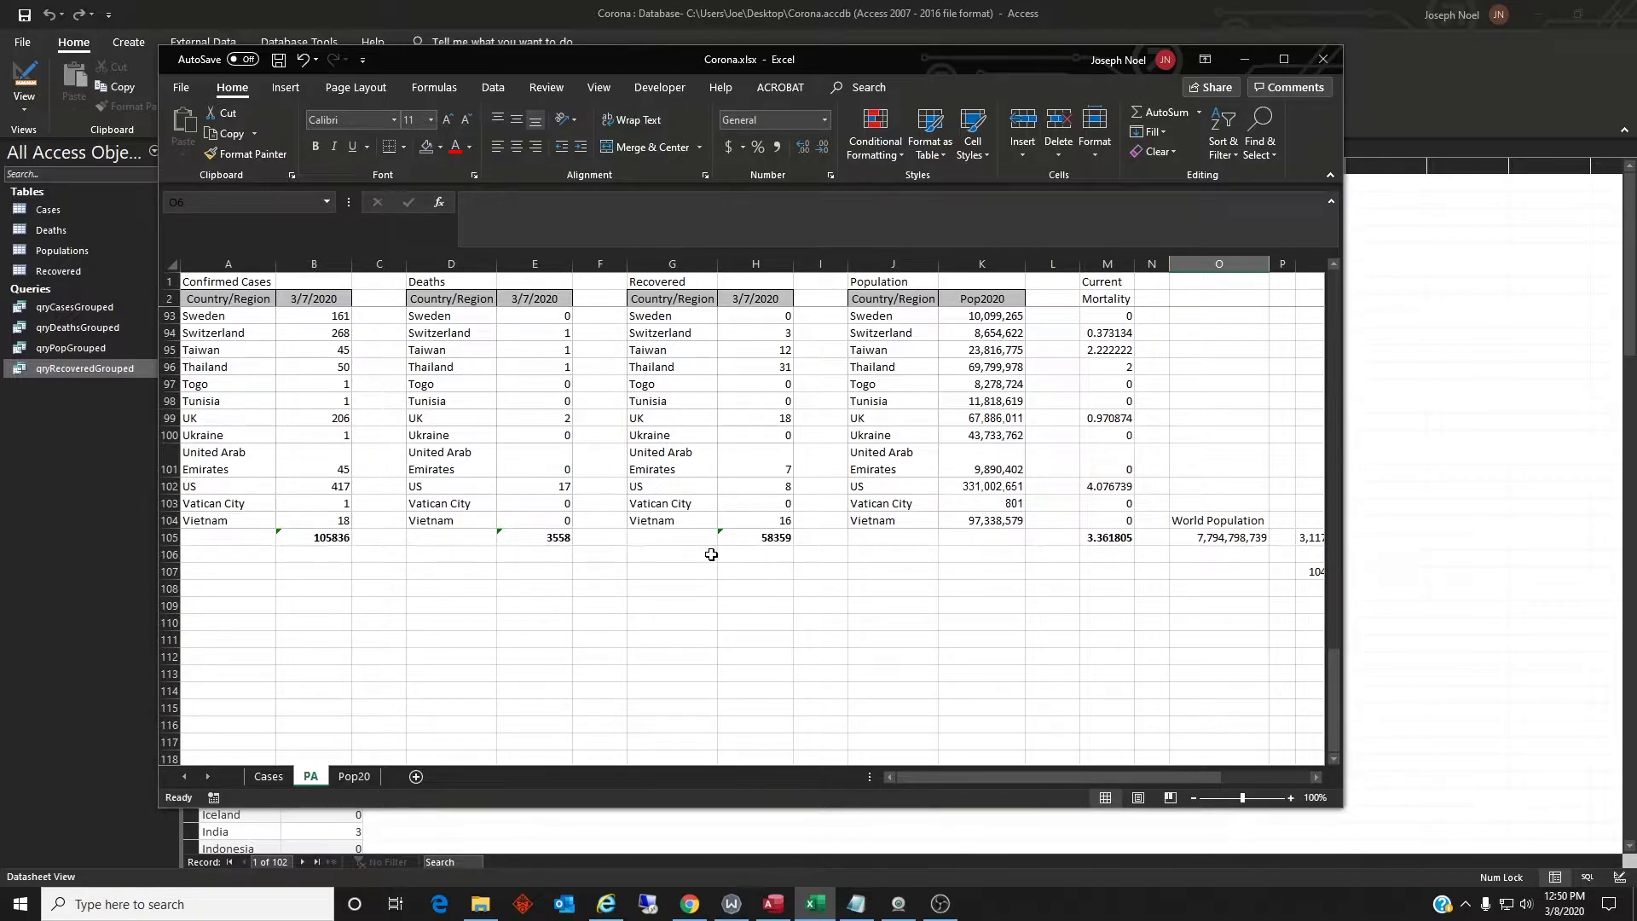
pyautogui.scroll(11, 706, 575)
pyautogui.scroll(19, 706, 574)
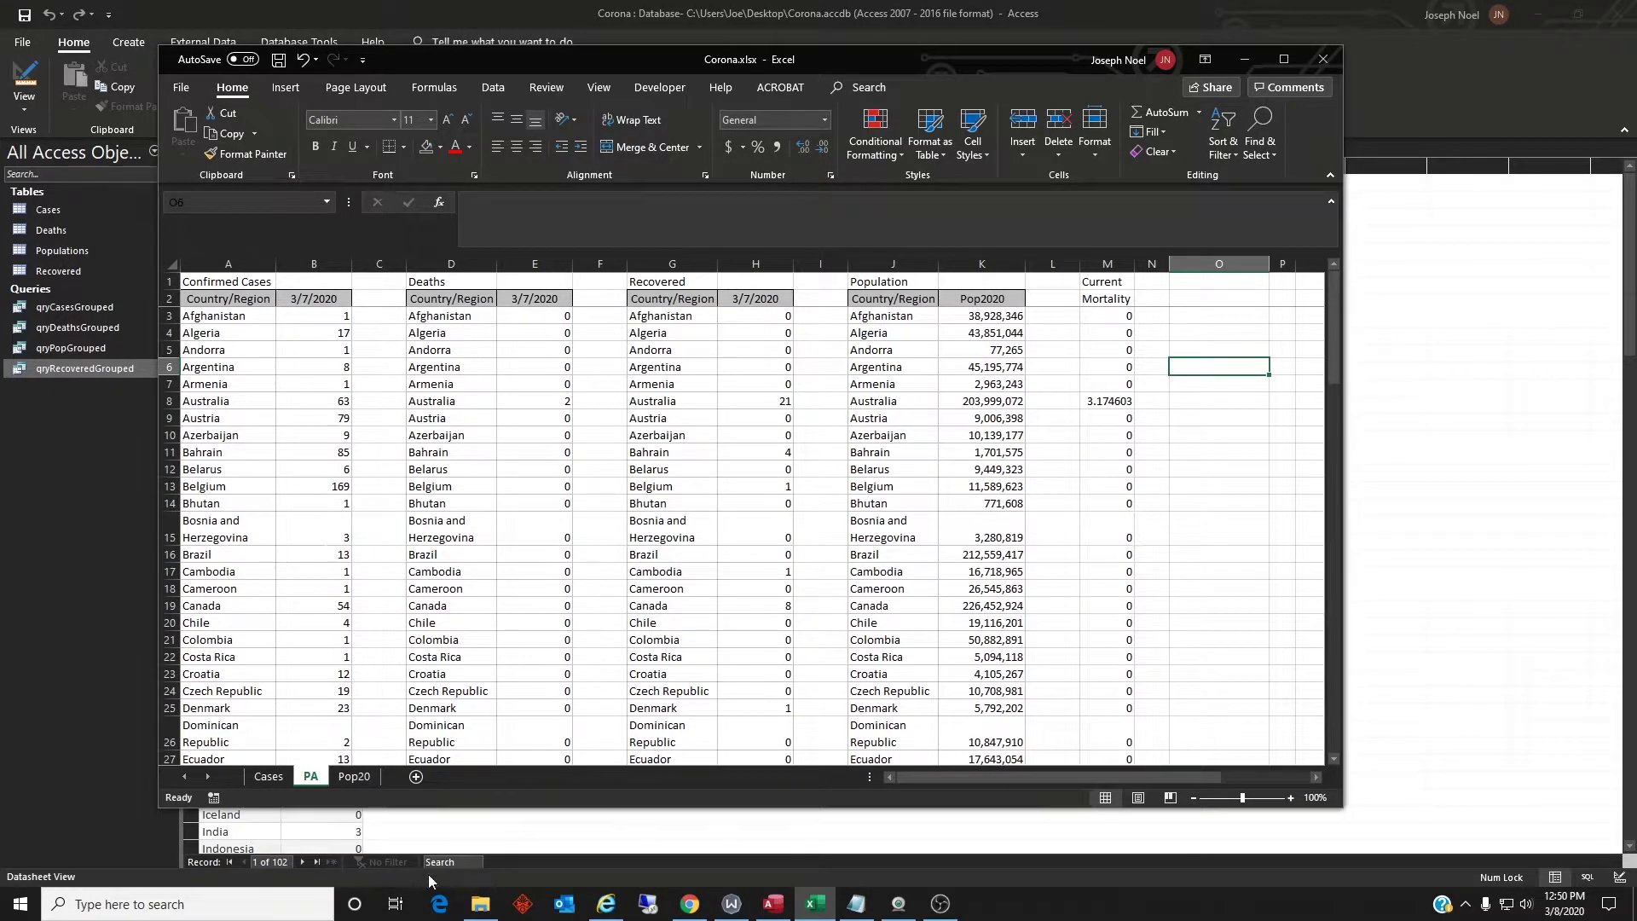
# - Return to the top of the Pop20 sheet, then bring up Worldometer's 2020 population table led by China
pyautogui.click(353, 777)
pyautogui.scroll(20, 477, 685)
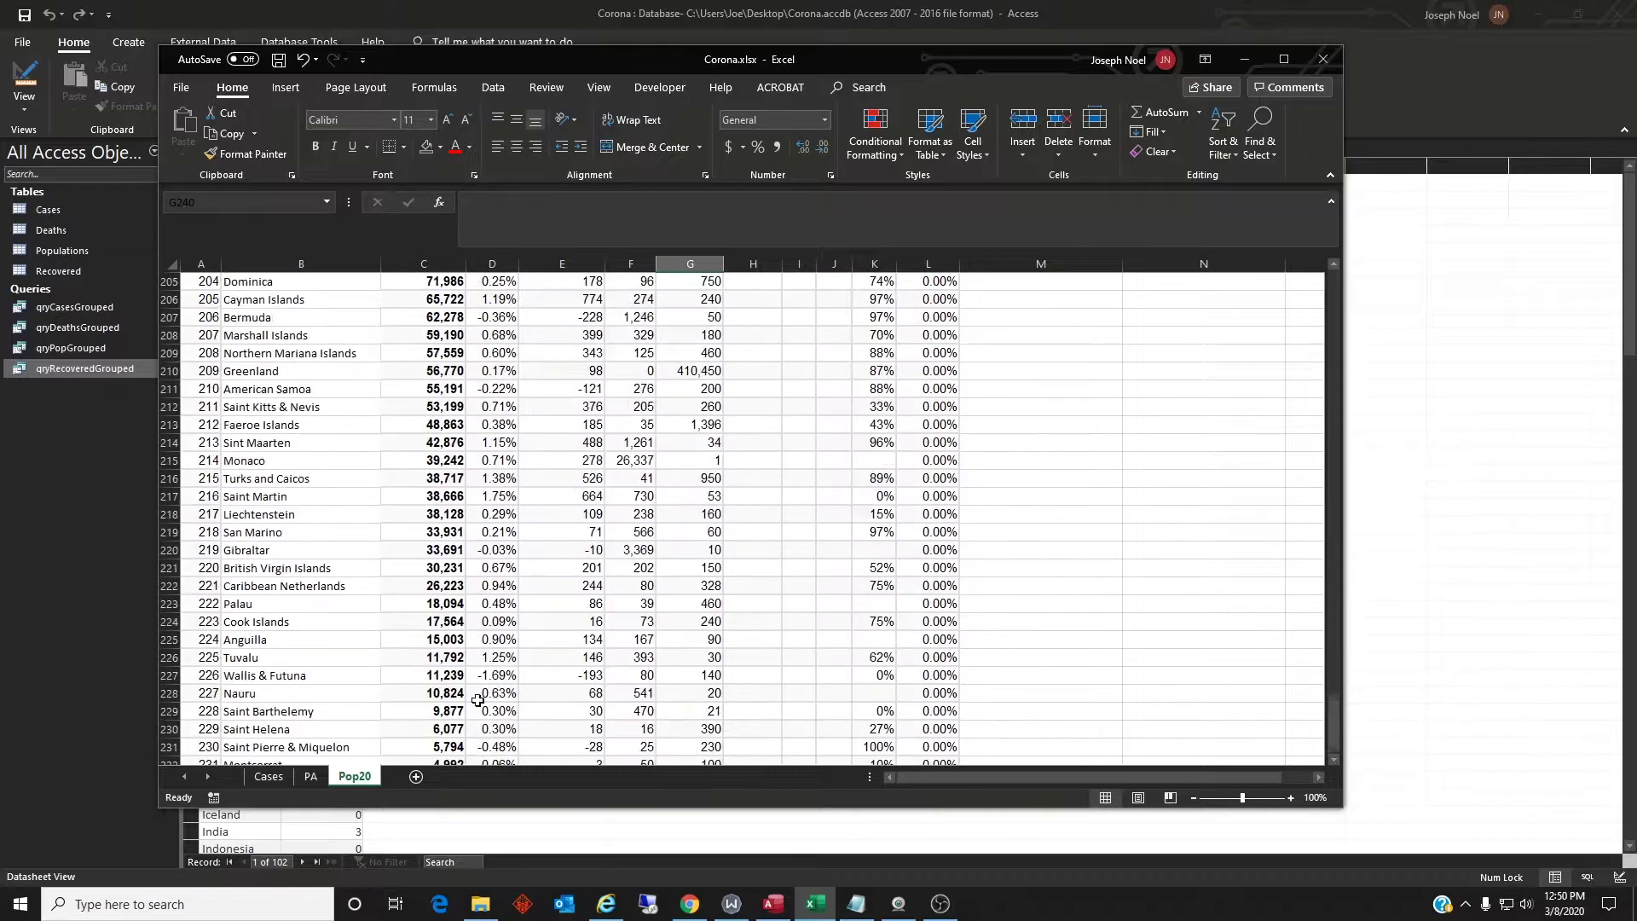
pyautogui.scroll(20, 503, 647)
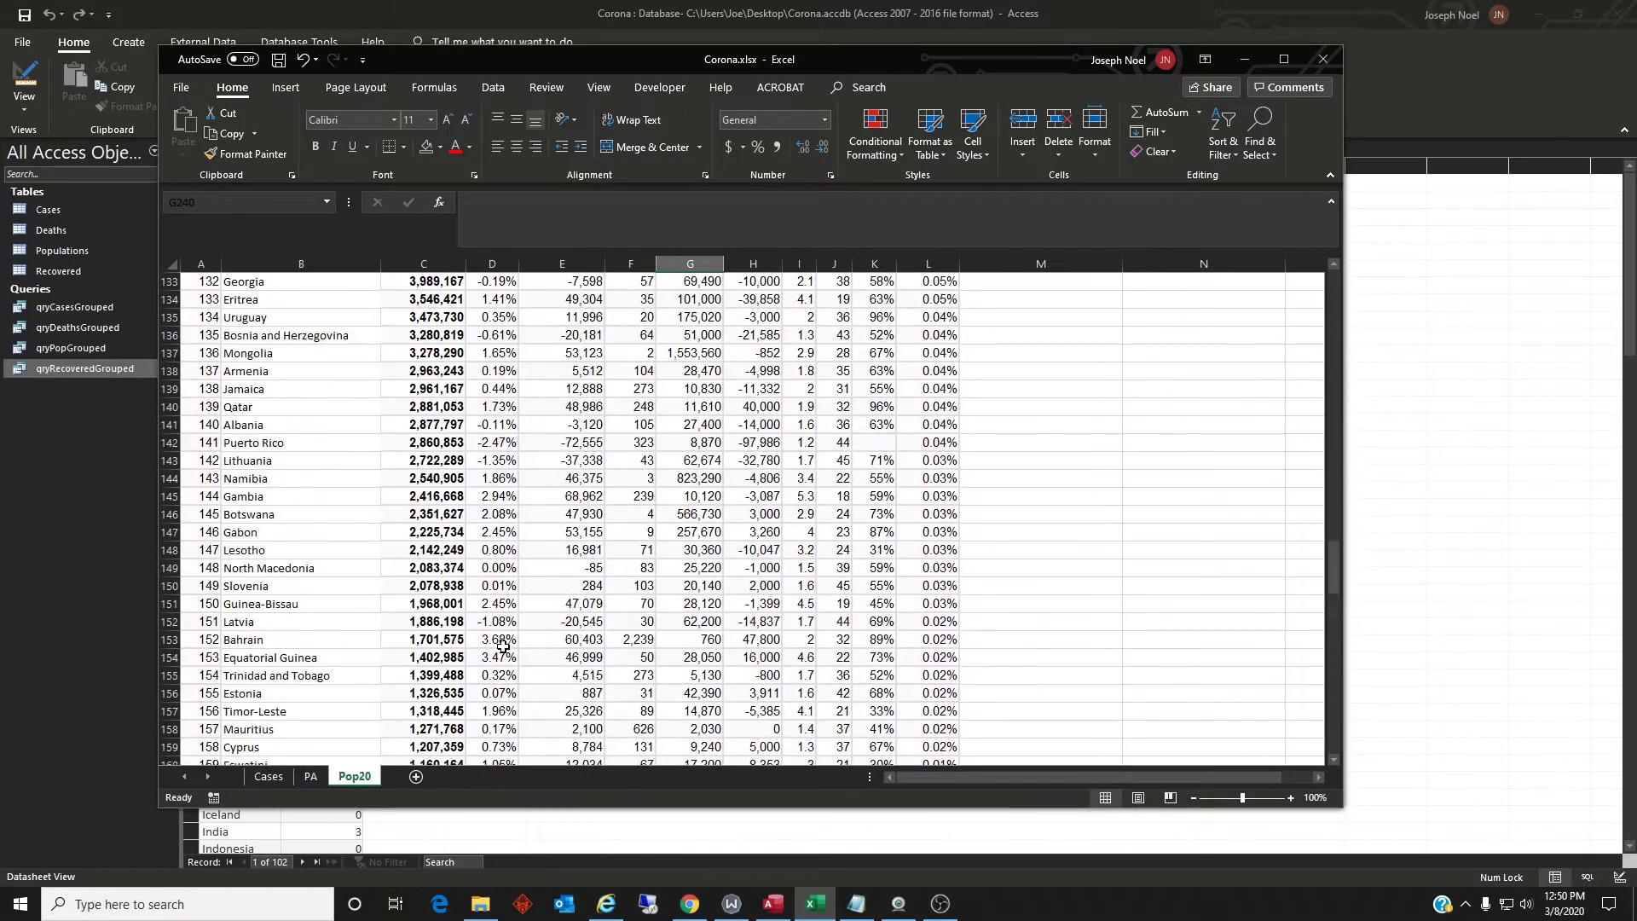
pyautogui.scroll(15, 506, 645)
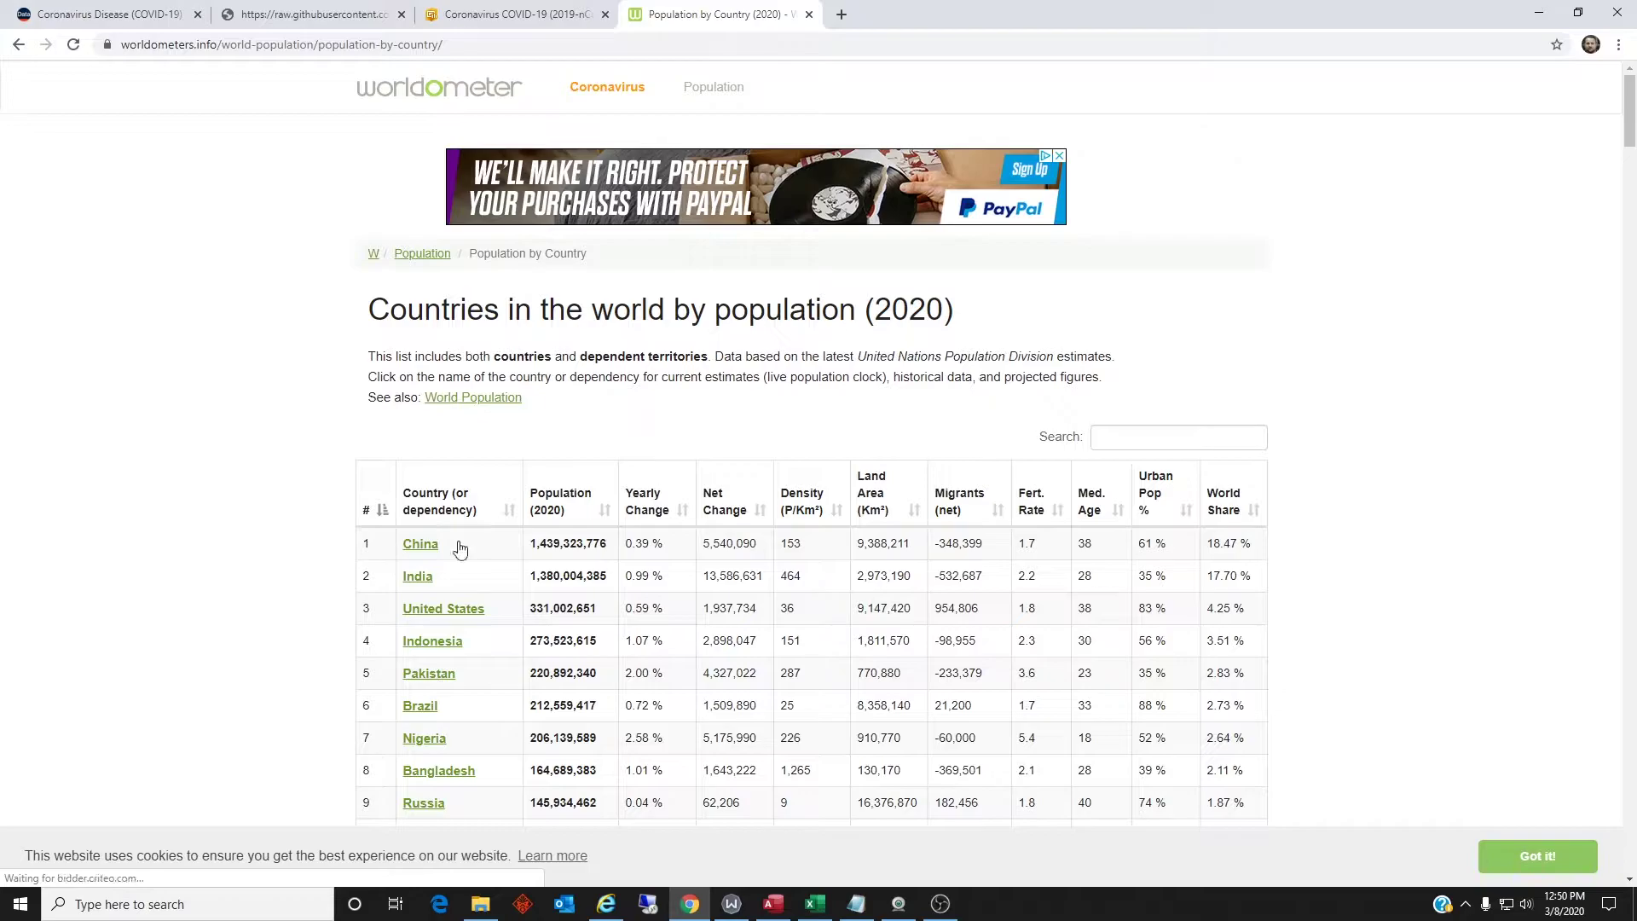
# - Browse Worldometer's population table, then bring back Pop20 to compare China's 1,439,323,776
pyautogui.scroll(-3, 729, 545)
pyautogui.scroll(-5, 729, 546)
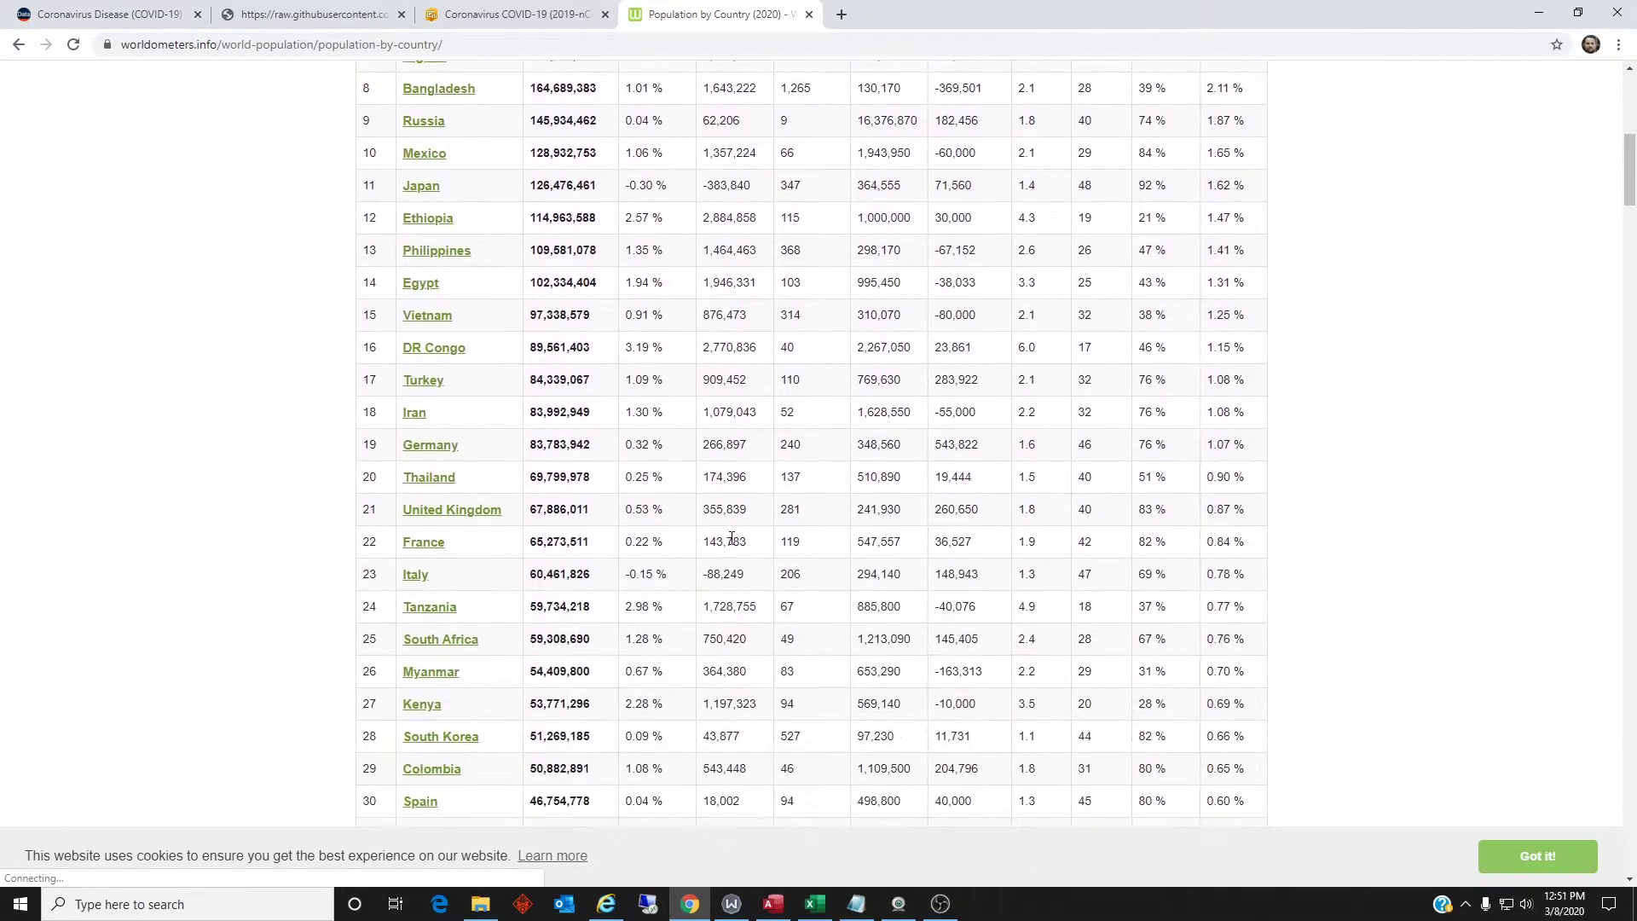
pyautogui.scroll(5, 731, 537)
pyautogui.scroll(4, 732, 537)
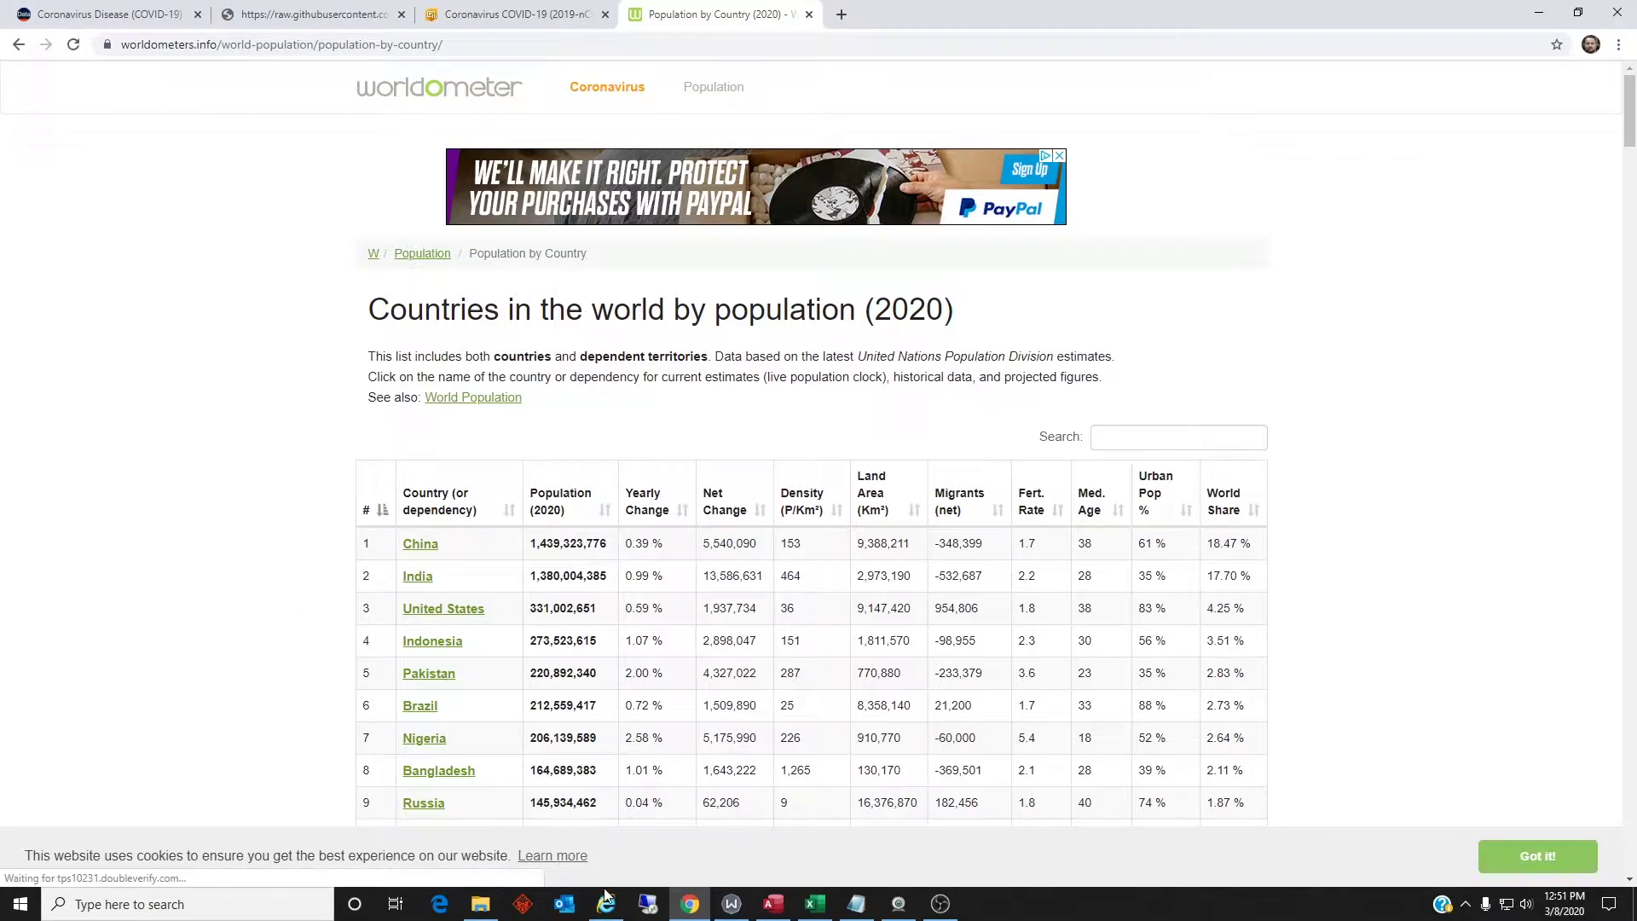
pyautogui.click(814, 903)
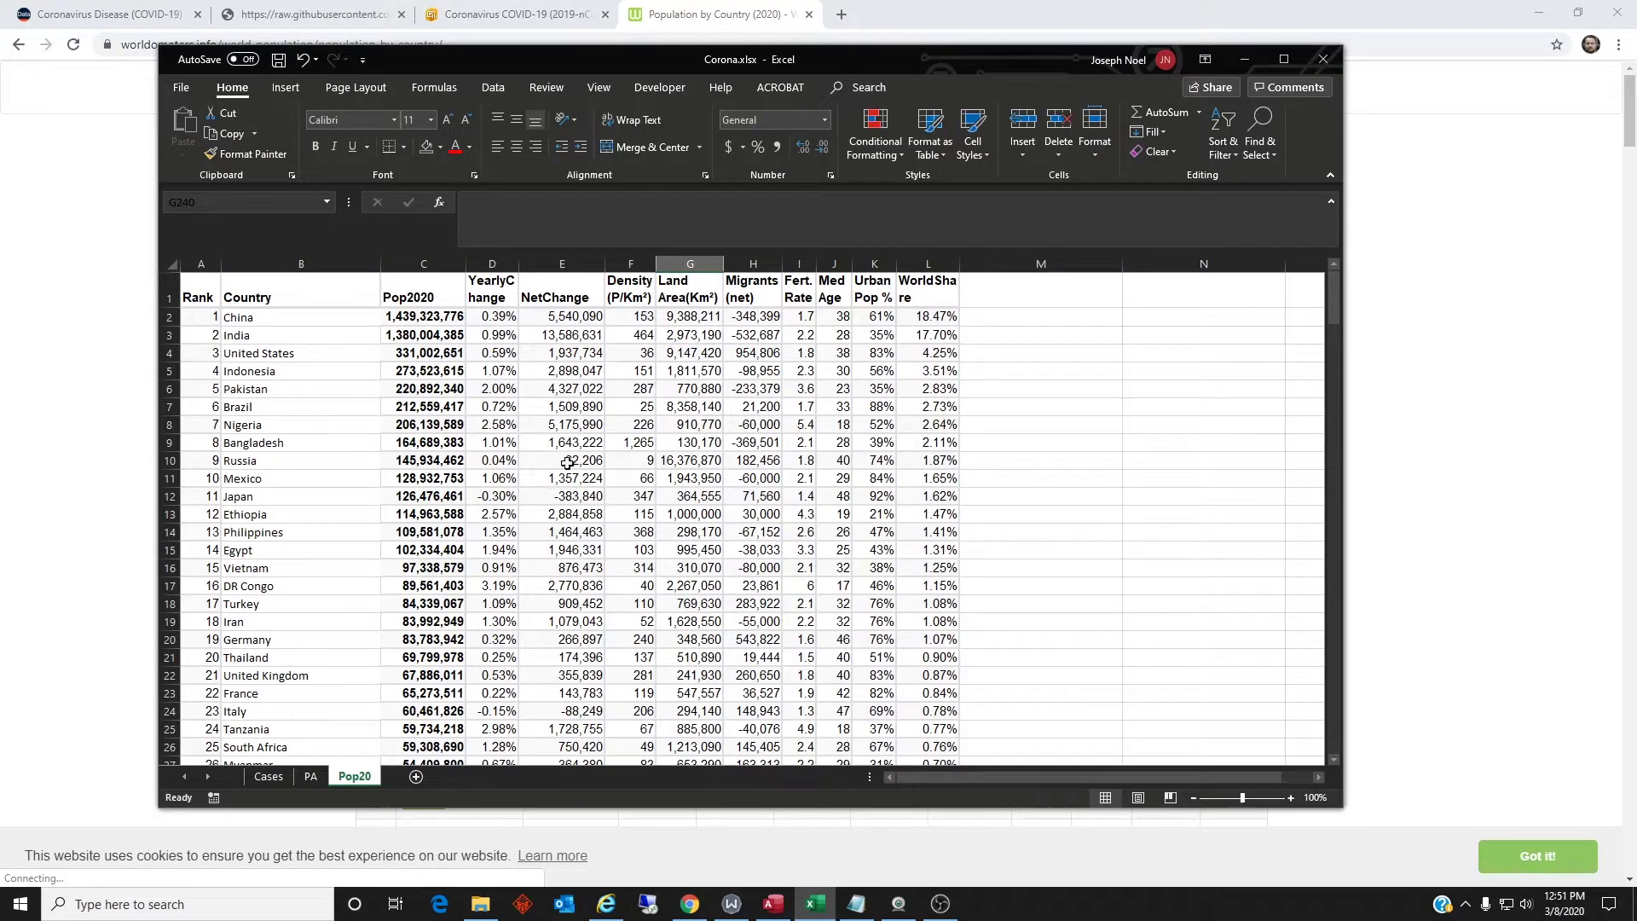
# - Browse the Pop20 sheet, then return to Access showing qryRecoveredGrouped's 102 per-country recovered totals
pyautogui.scroll(-11, 402, 460)
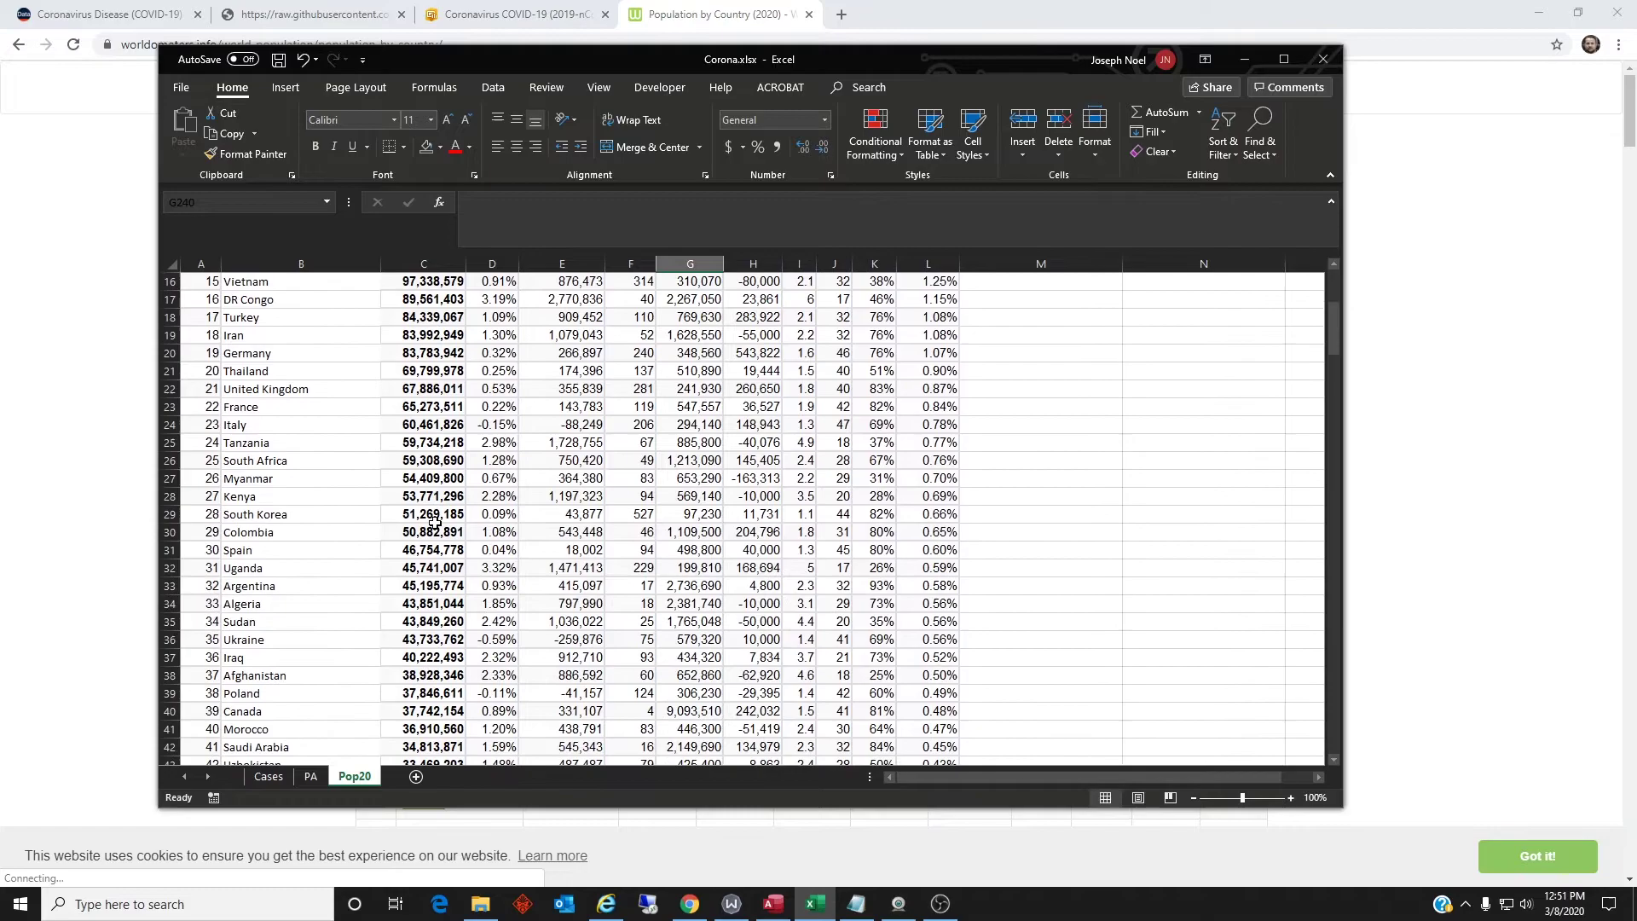
pyautogui.scroll(-8, 447, 522)
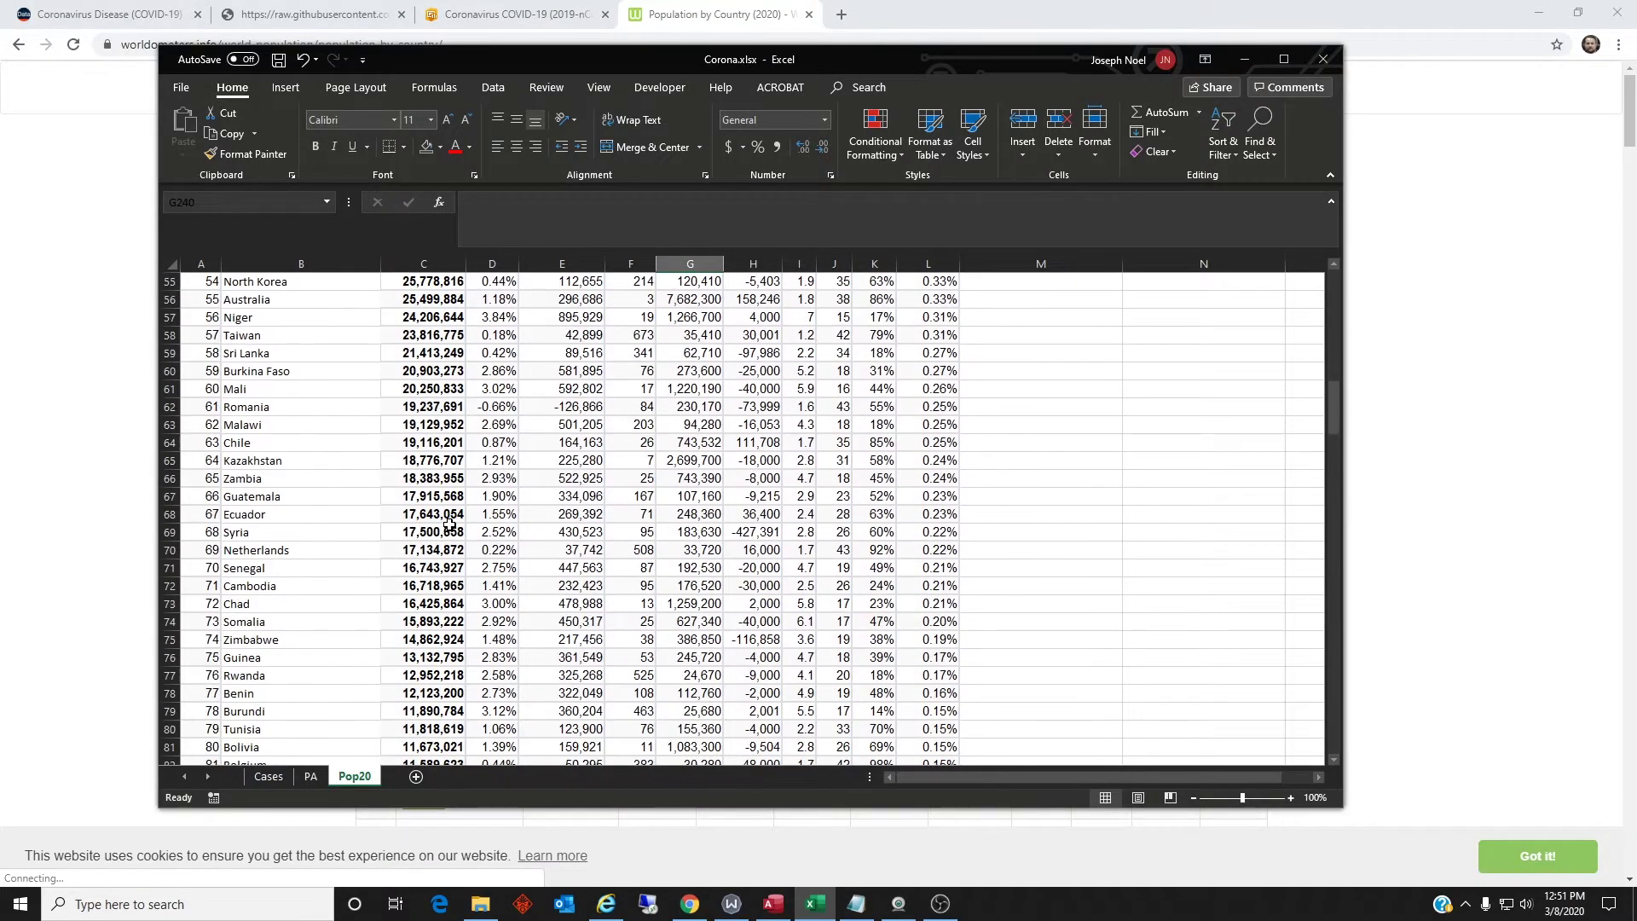
pyautogui.scroll(11, 449, 522)
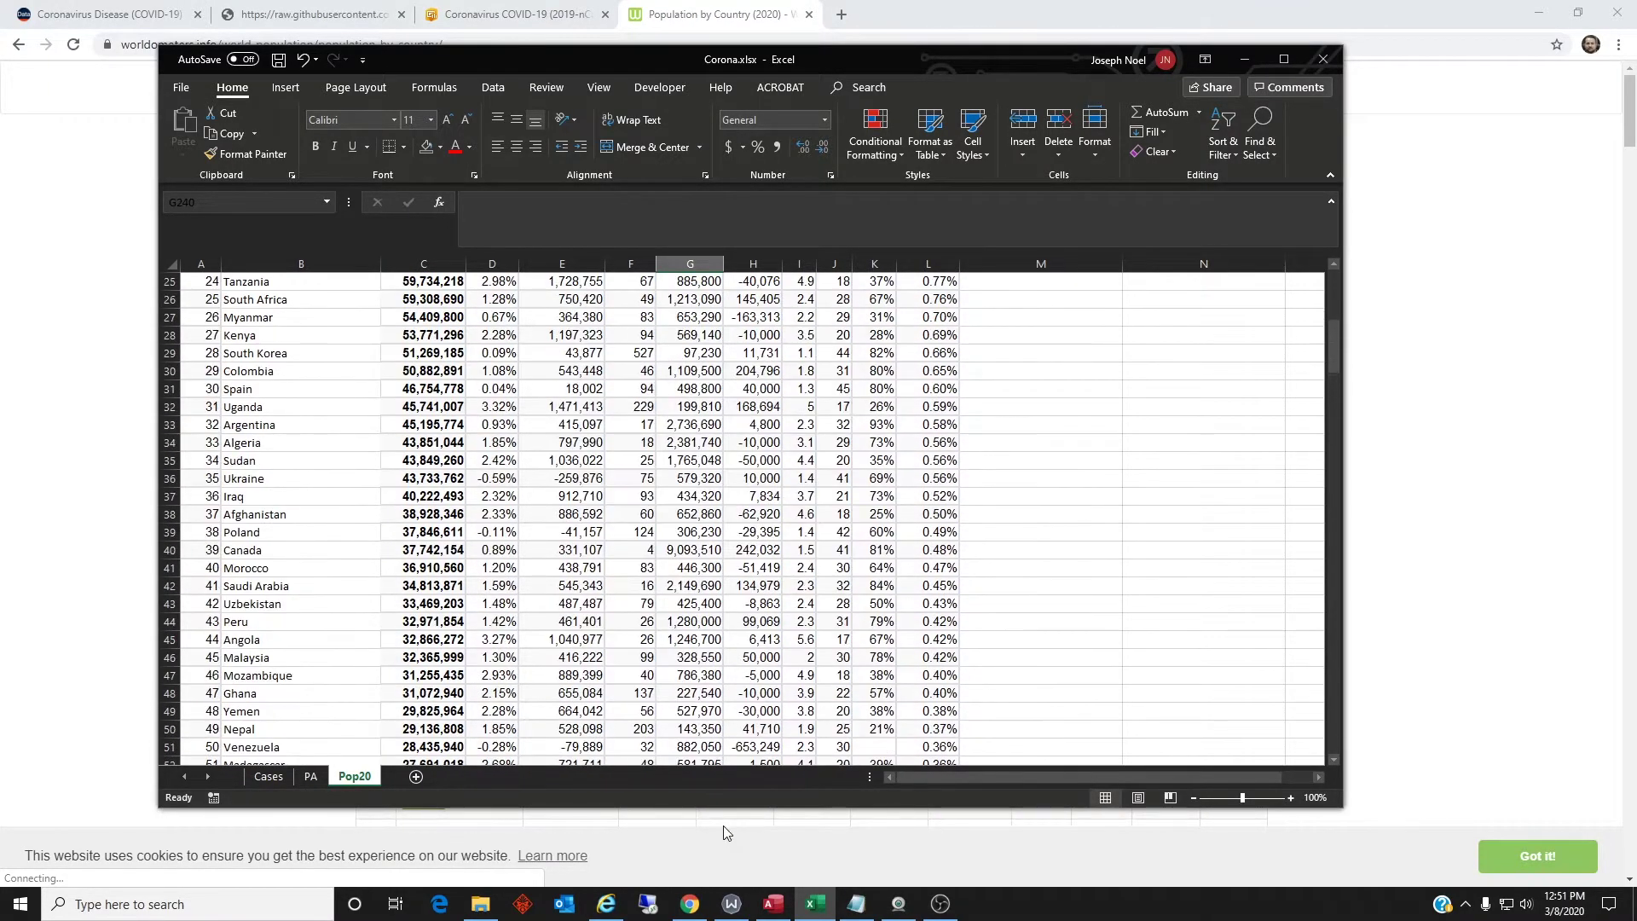
pyautogui.click(772, 902)
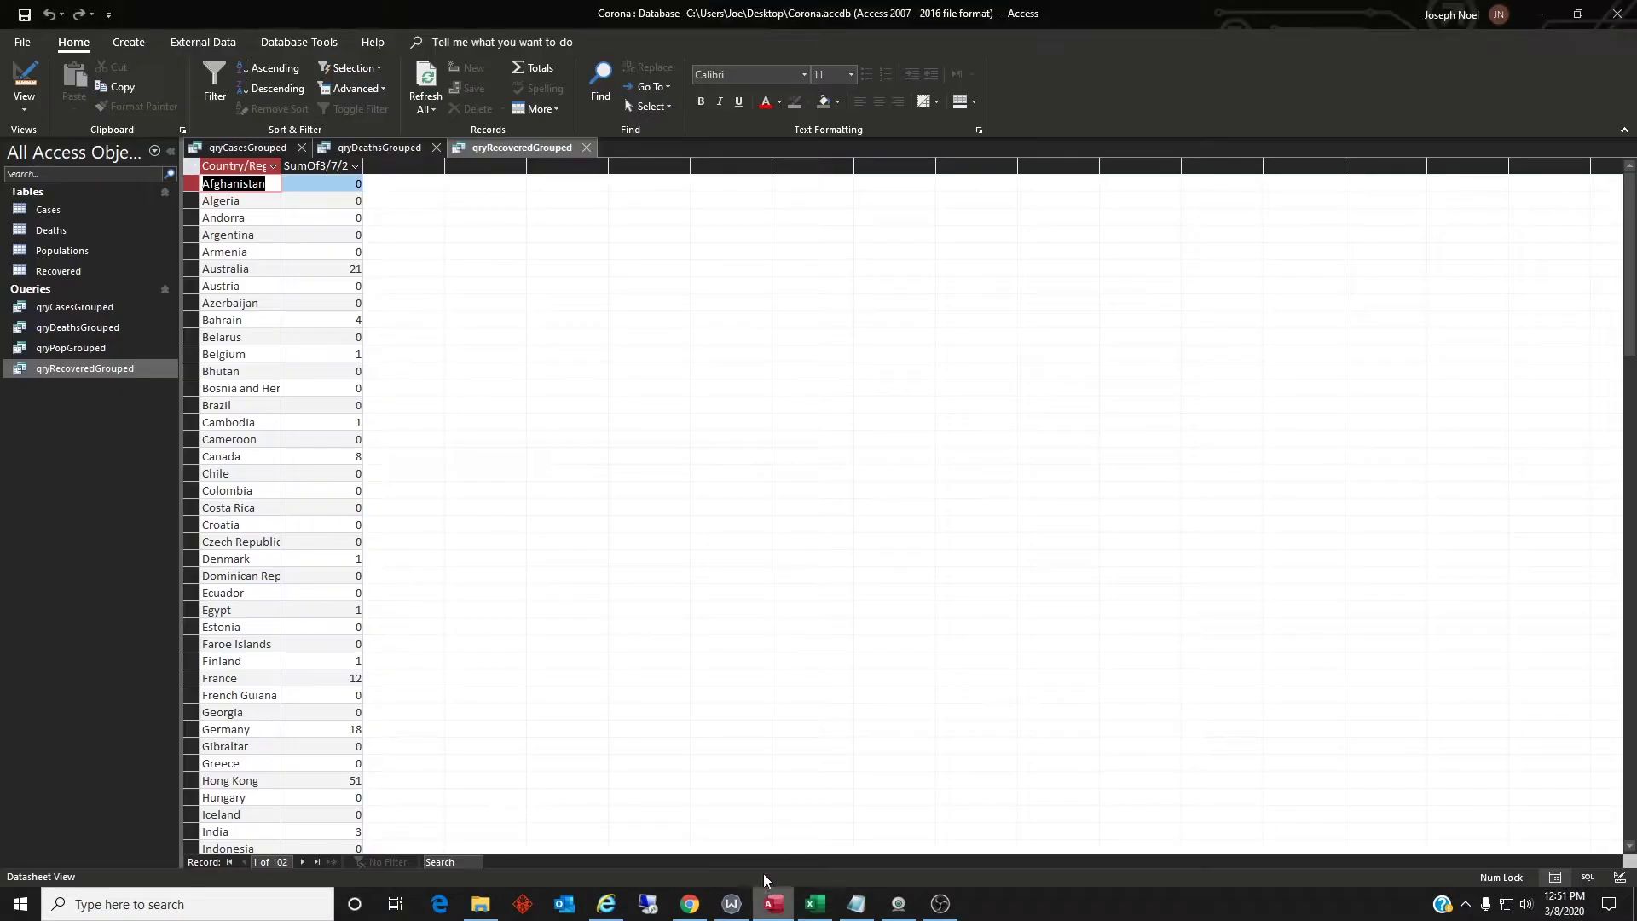
# - Browse the Populations table, then open qryPopGrouped summing Pop2020 for 102 countries
pyautogui.doubleClick(85, 253)
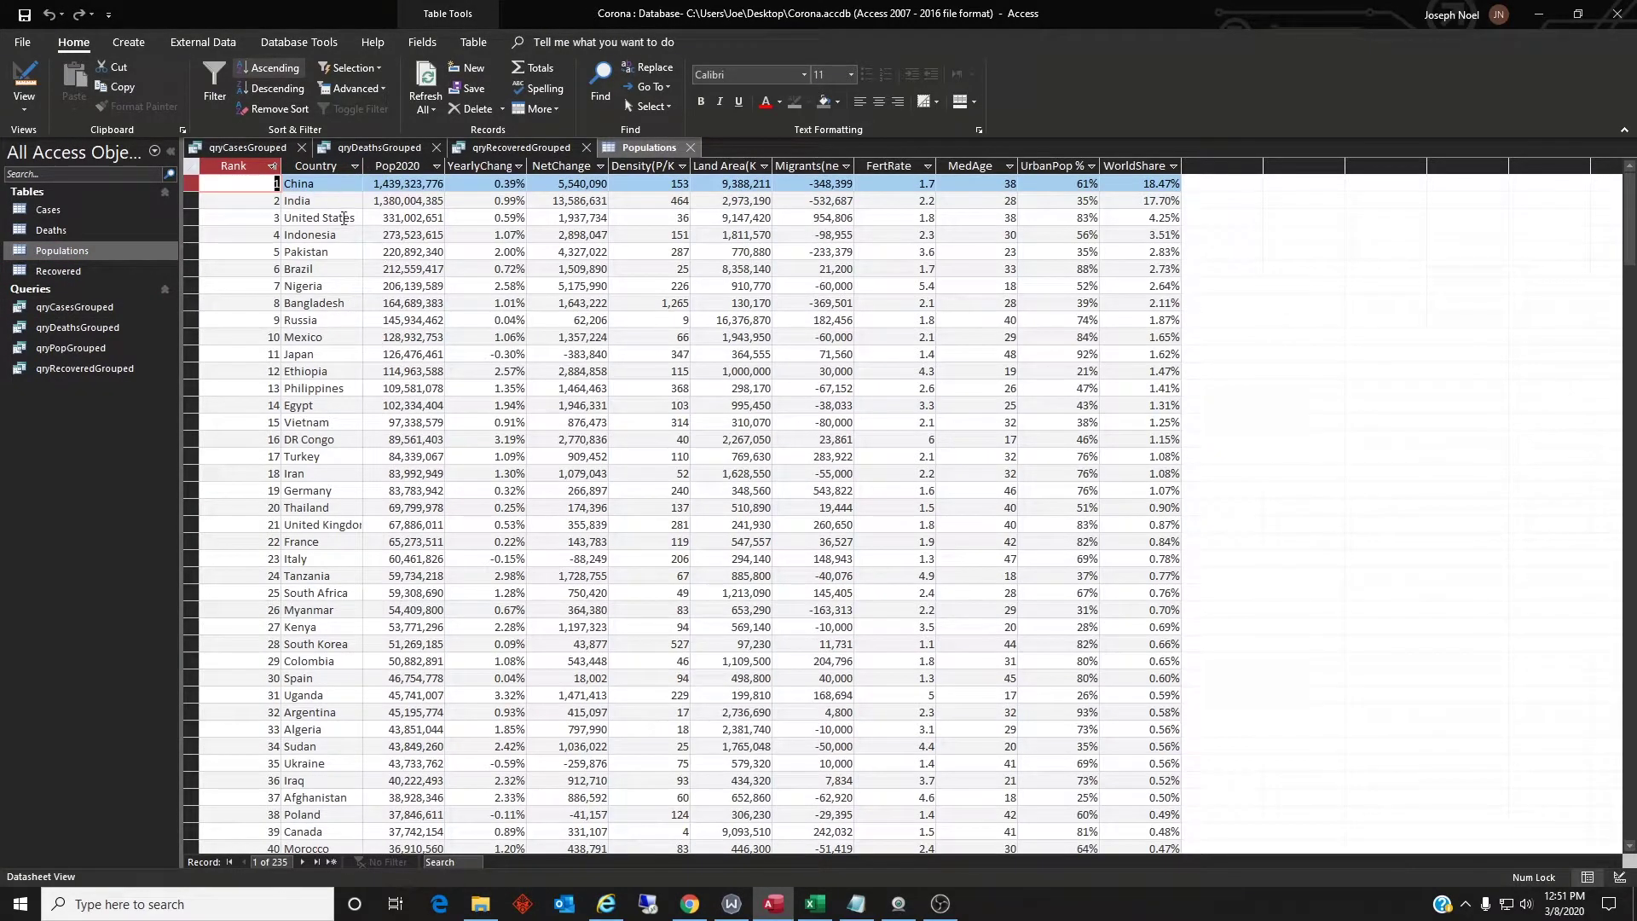
pyautogui.scroll(-20, 892, 428)
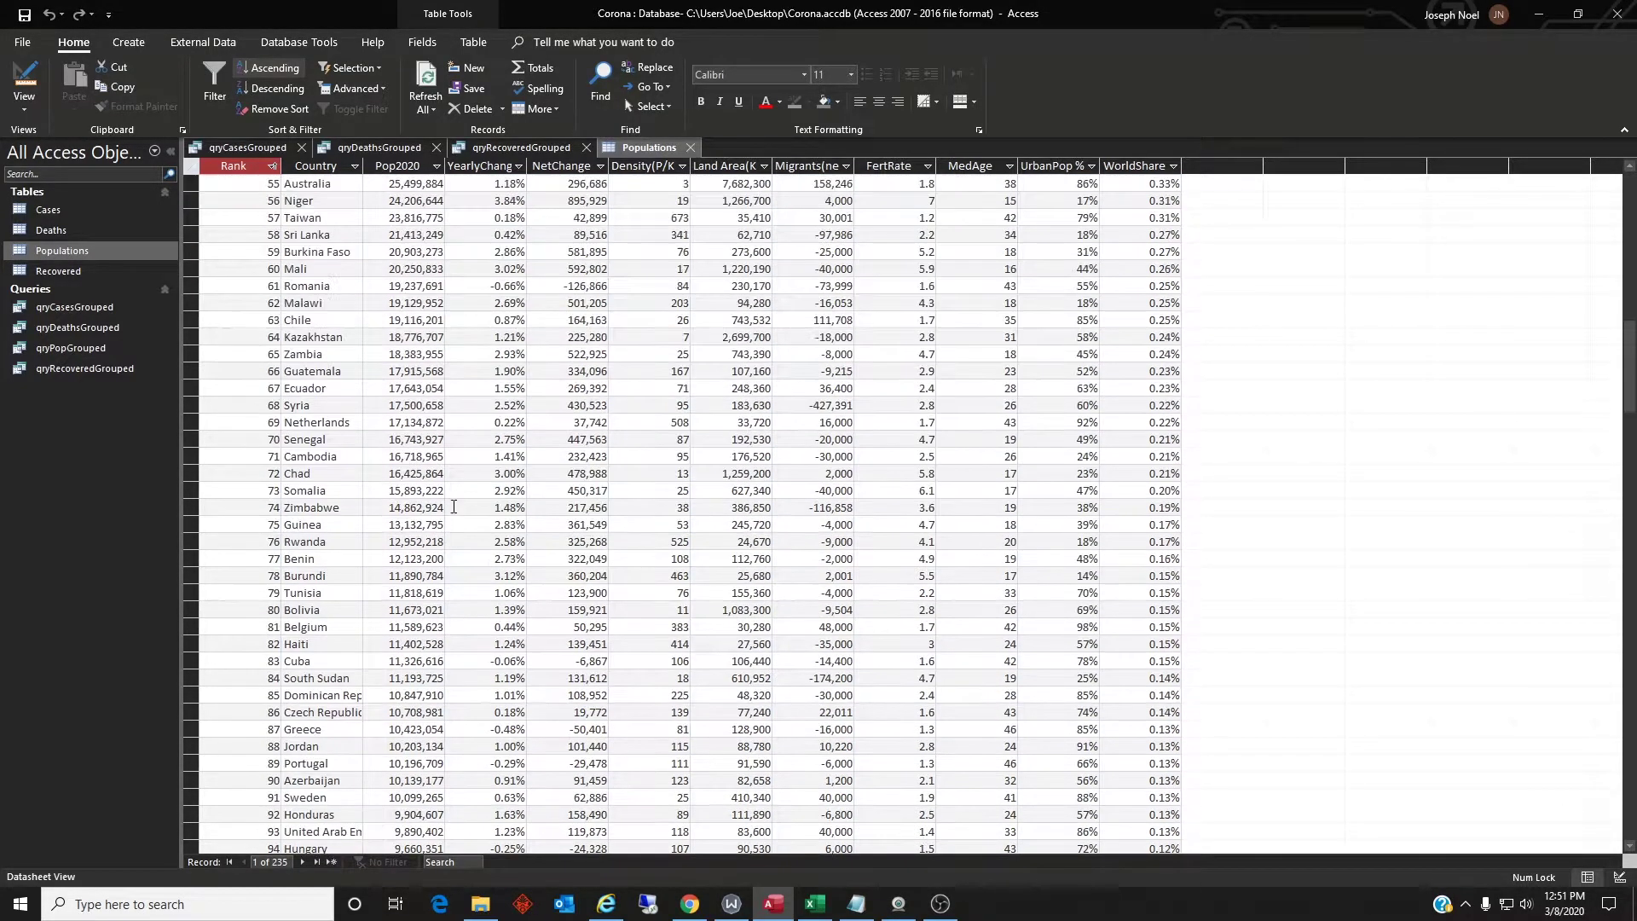
pyautogui.scroll(20, 358, 467)
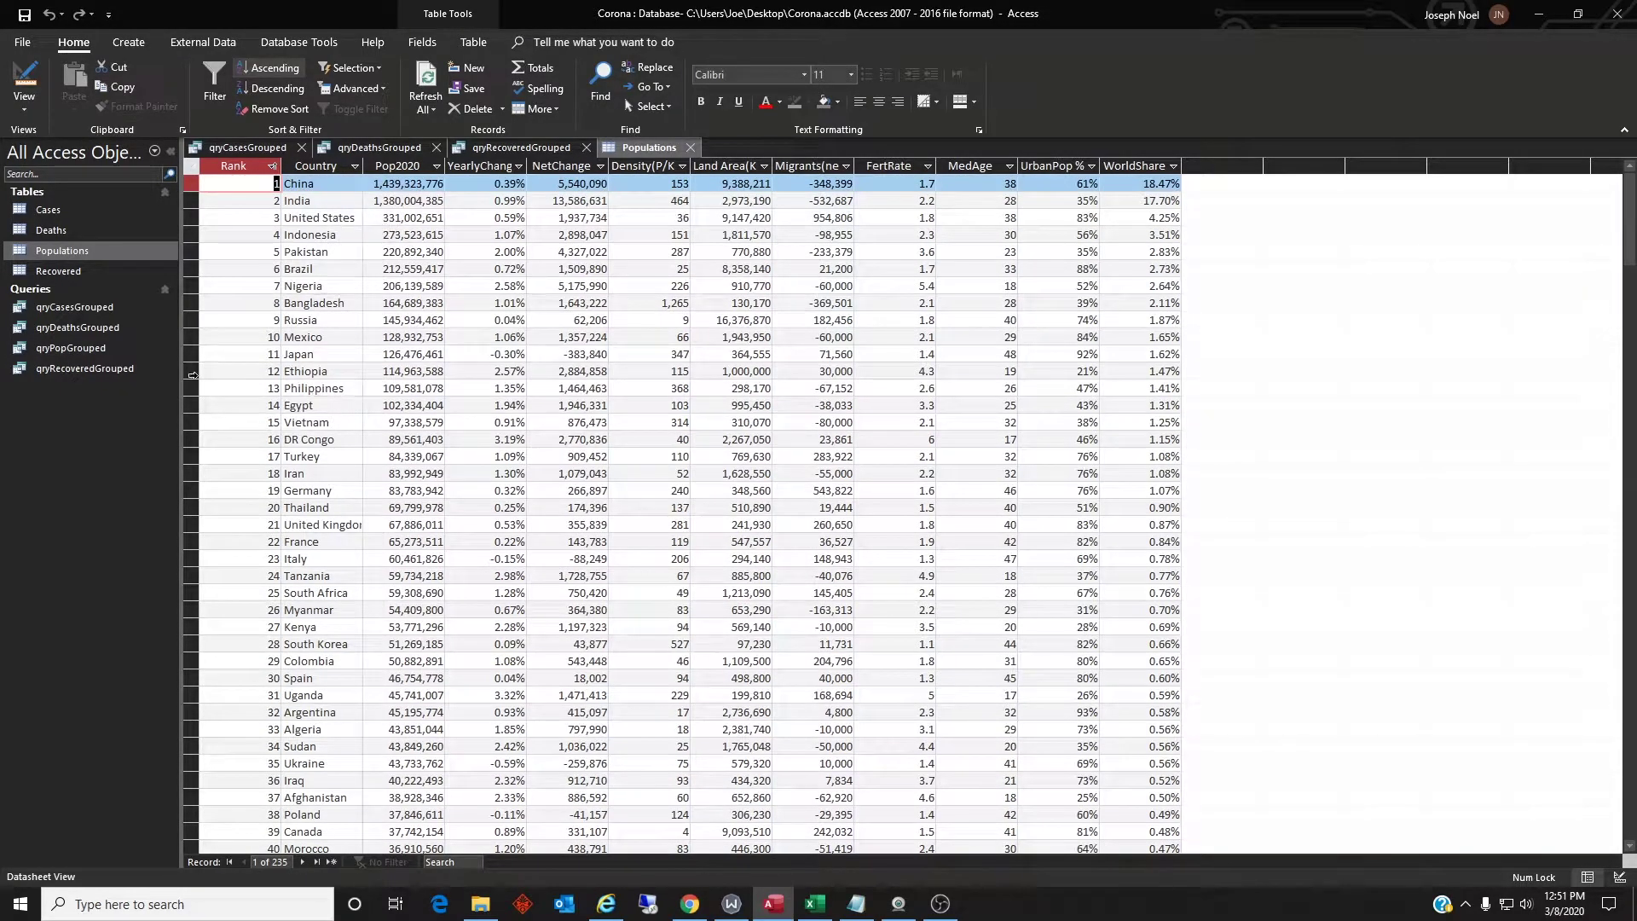
pyautogui.doubleClick(82, 346)
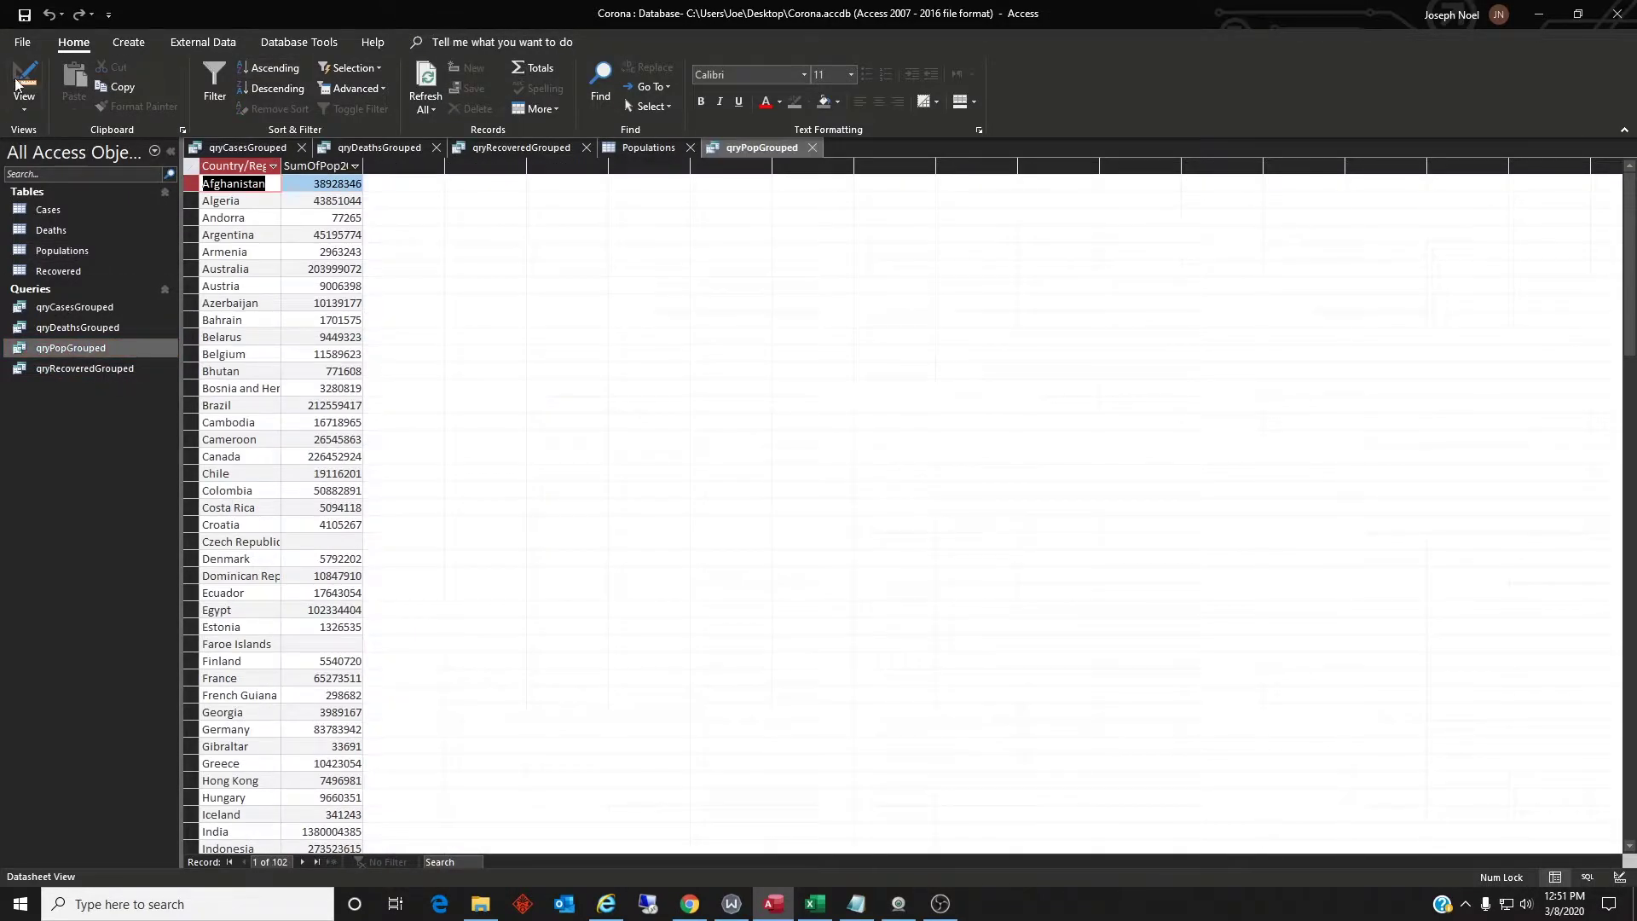
pyautogui.click(19, 82)
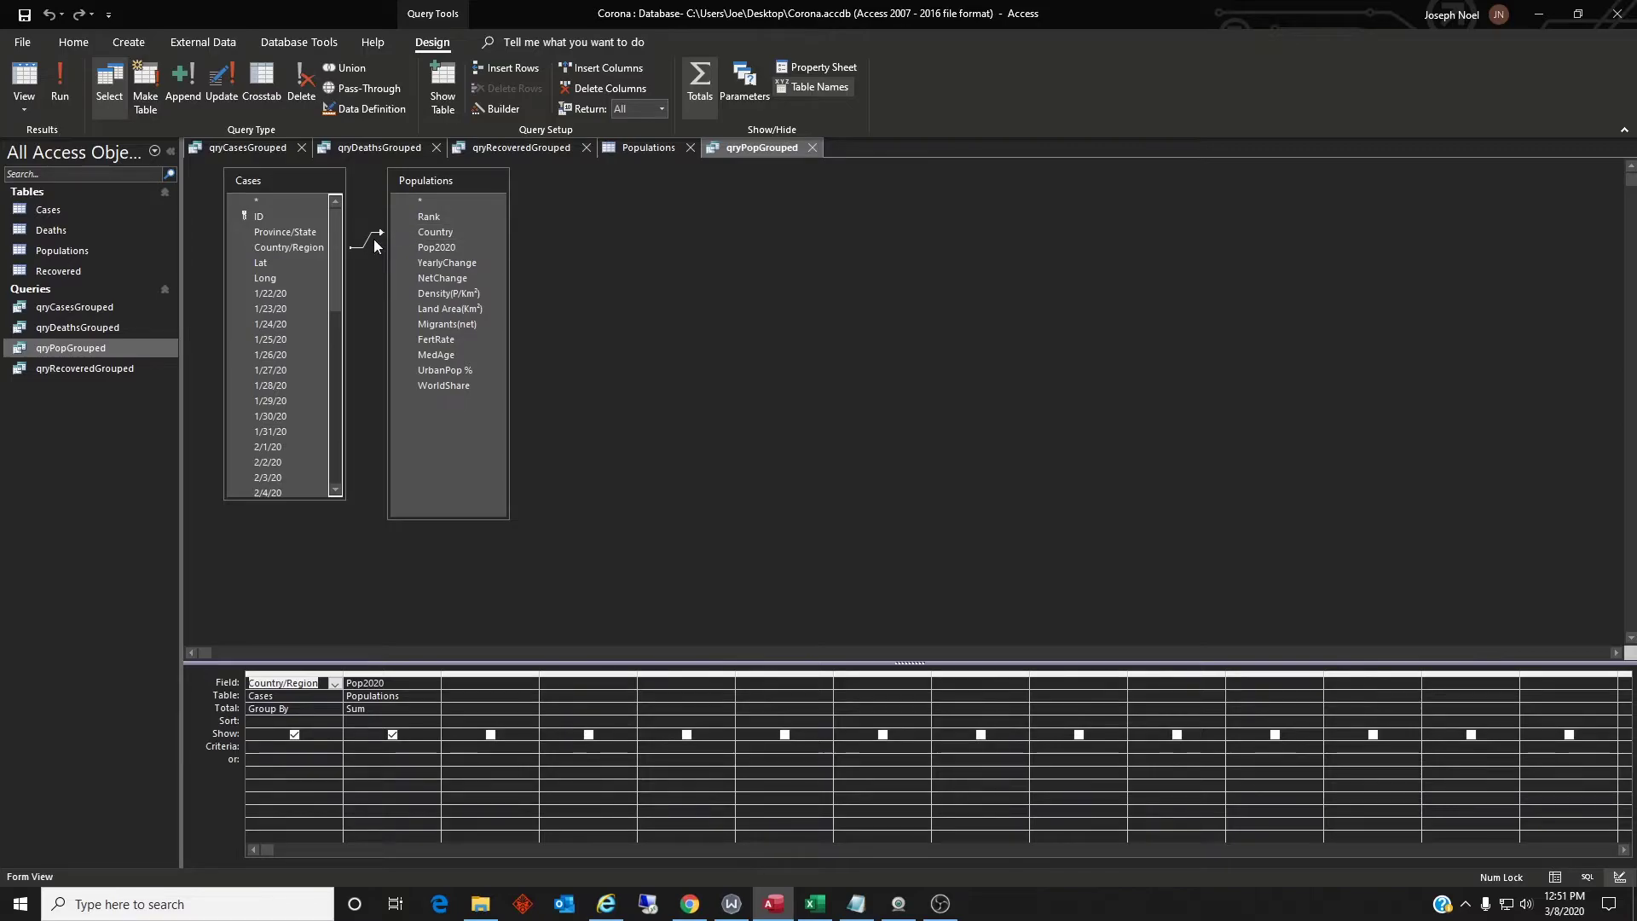
pyautogui.doubleClick(368, 247)
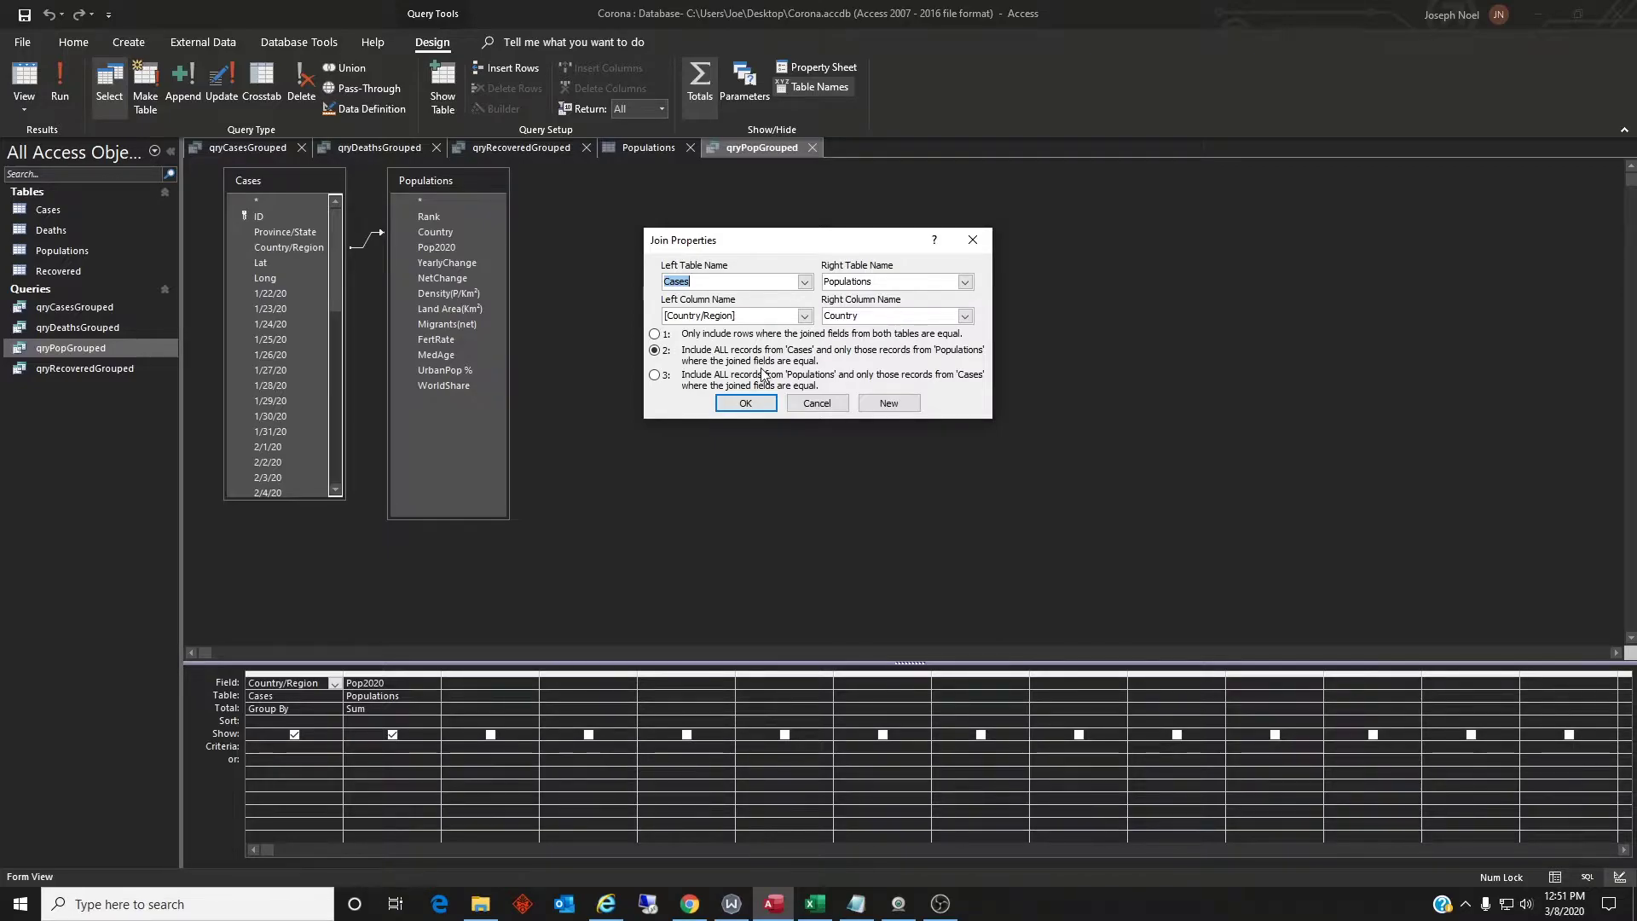
pyautogui.click(816, 404)
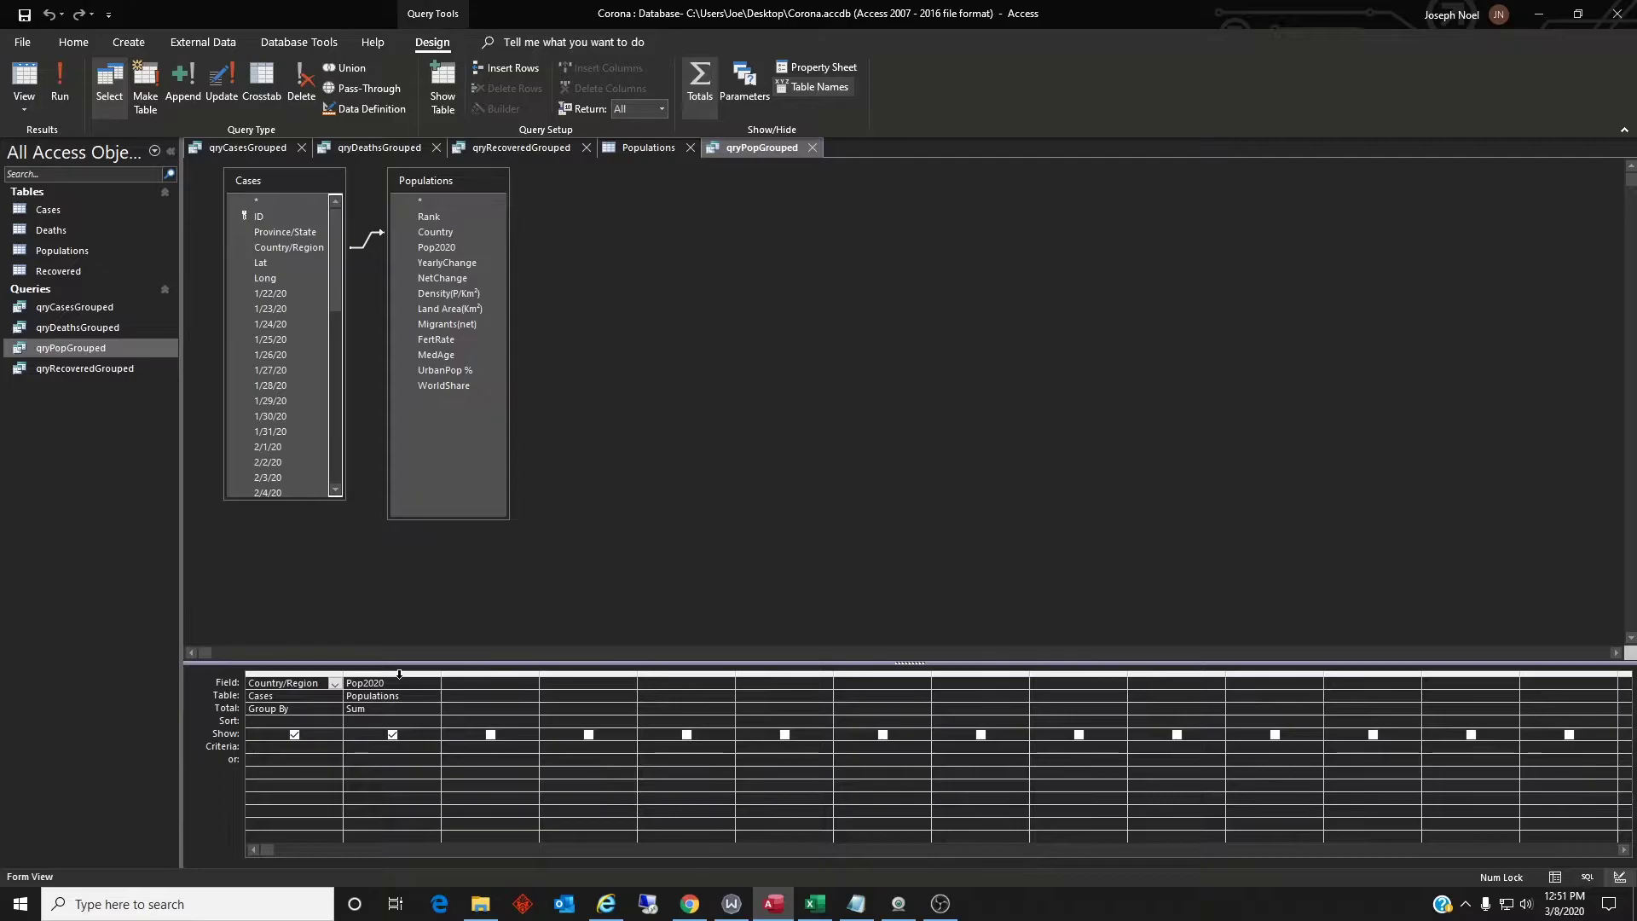
pyautogui.click(25, 81)
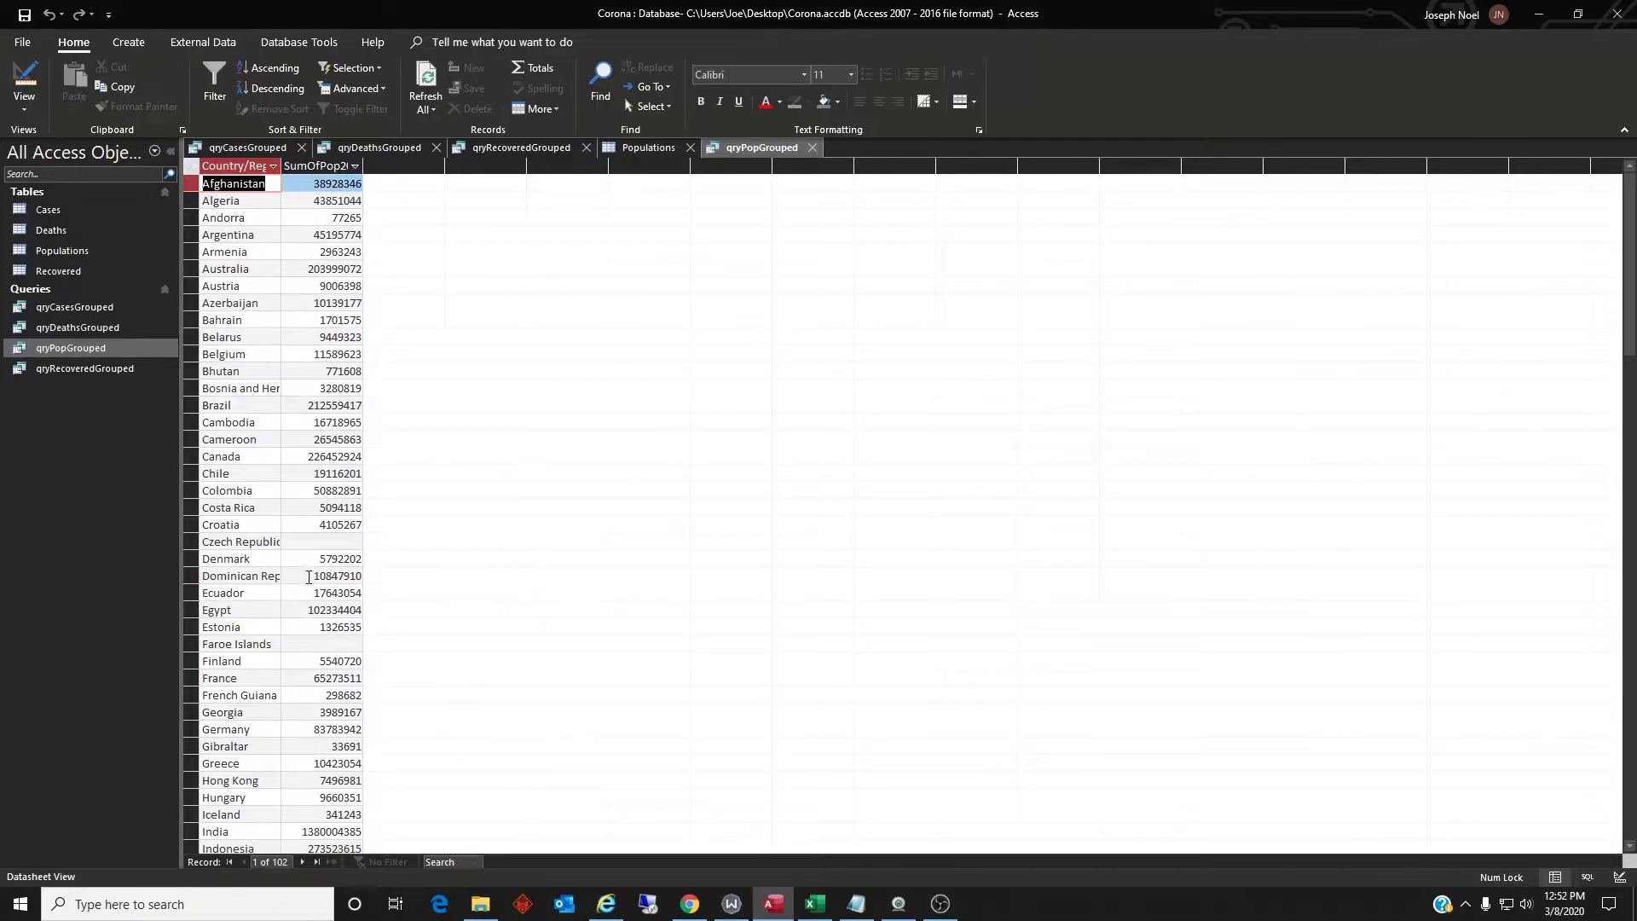
pyautogui.click(320, 543)
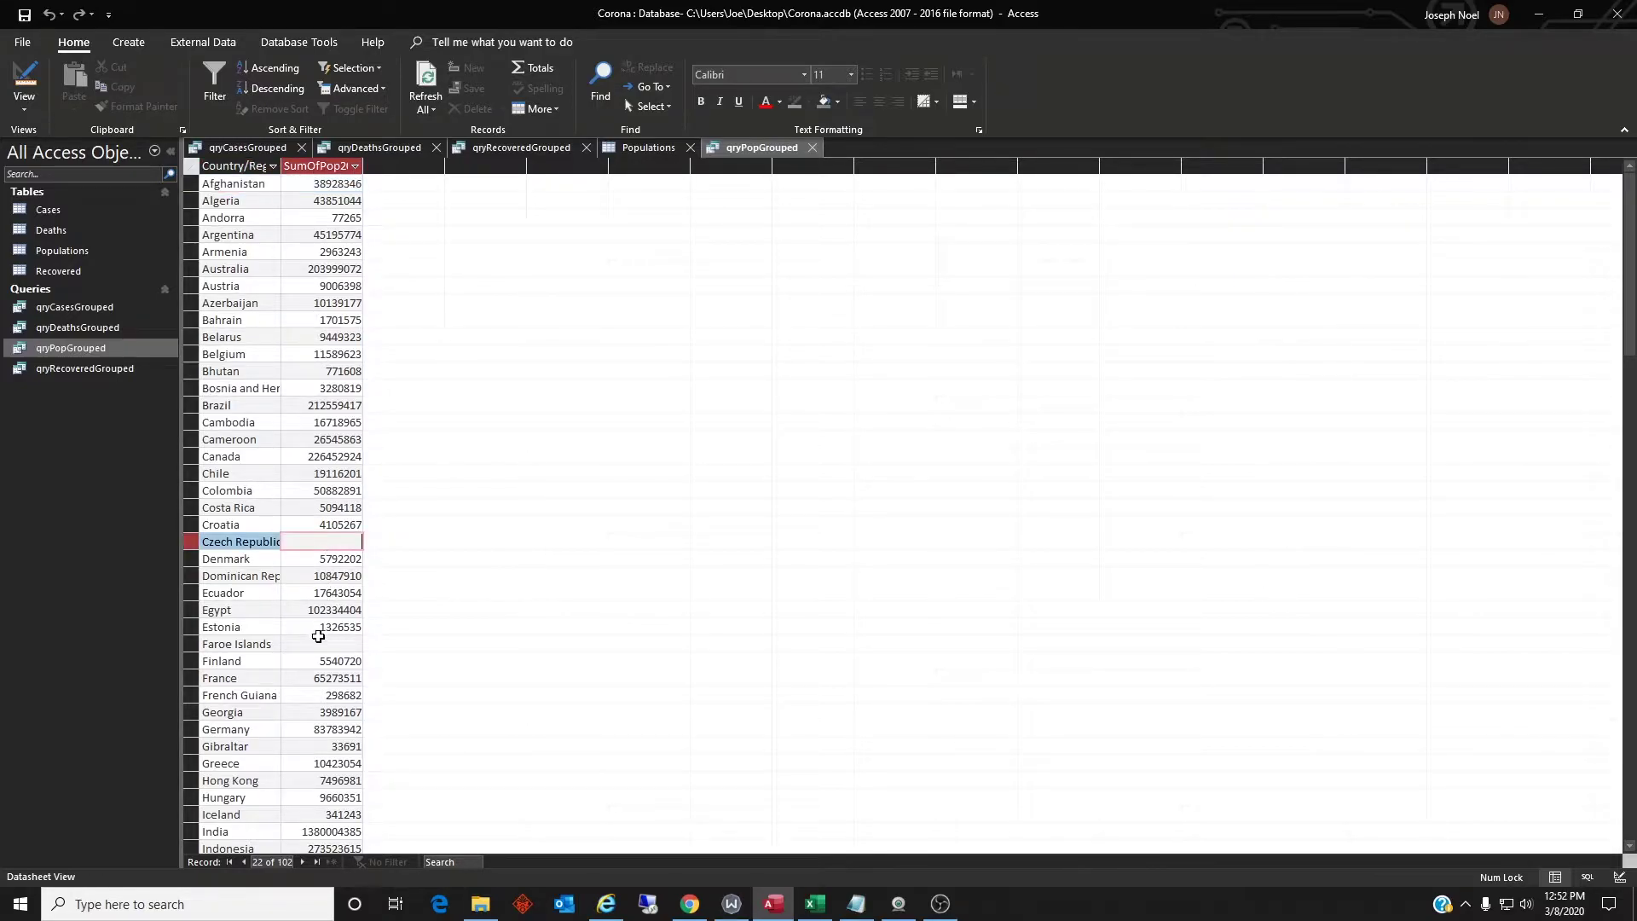
pyautogui.click(322, 645)
pyautogui.scroll(-4, 316, 631)
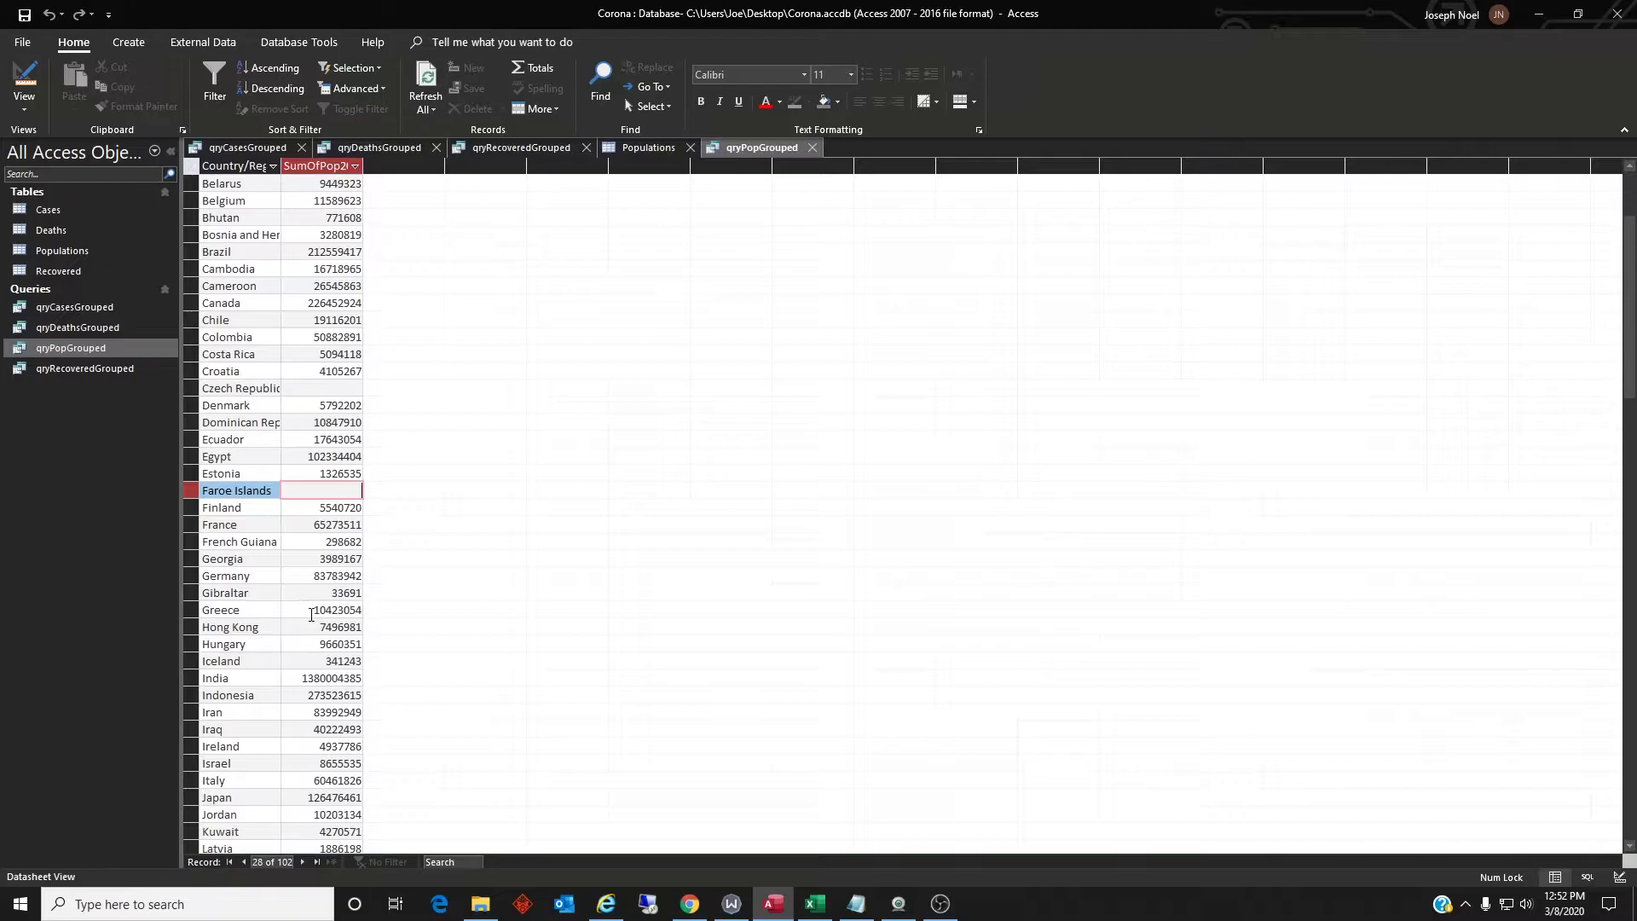
pyautogui.scroll(-4, 311, 612)
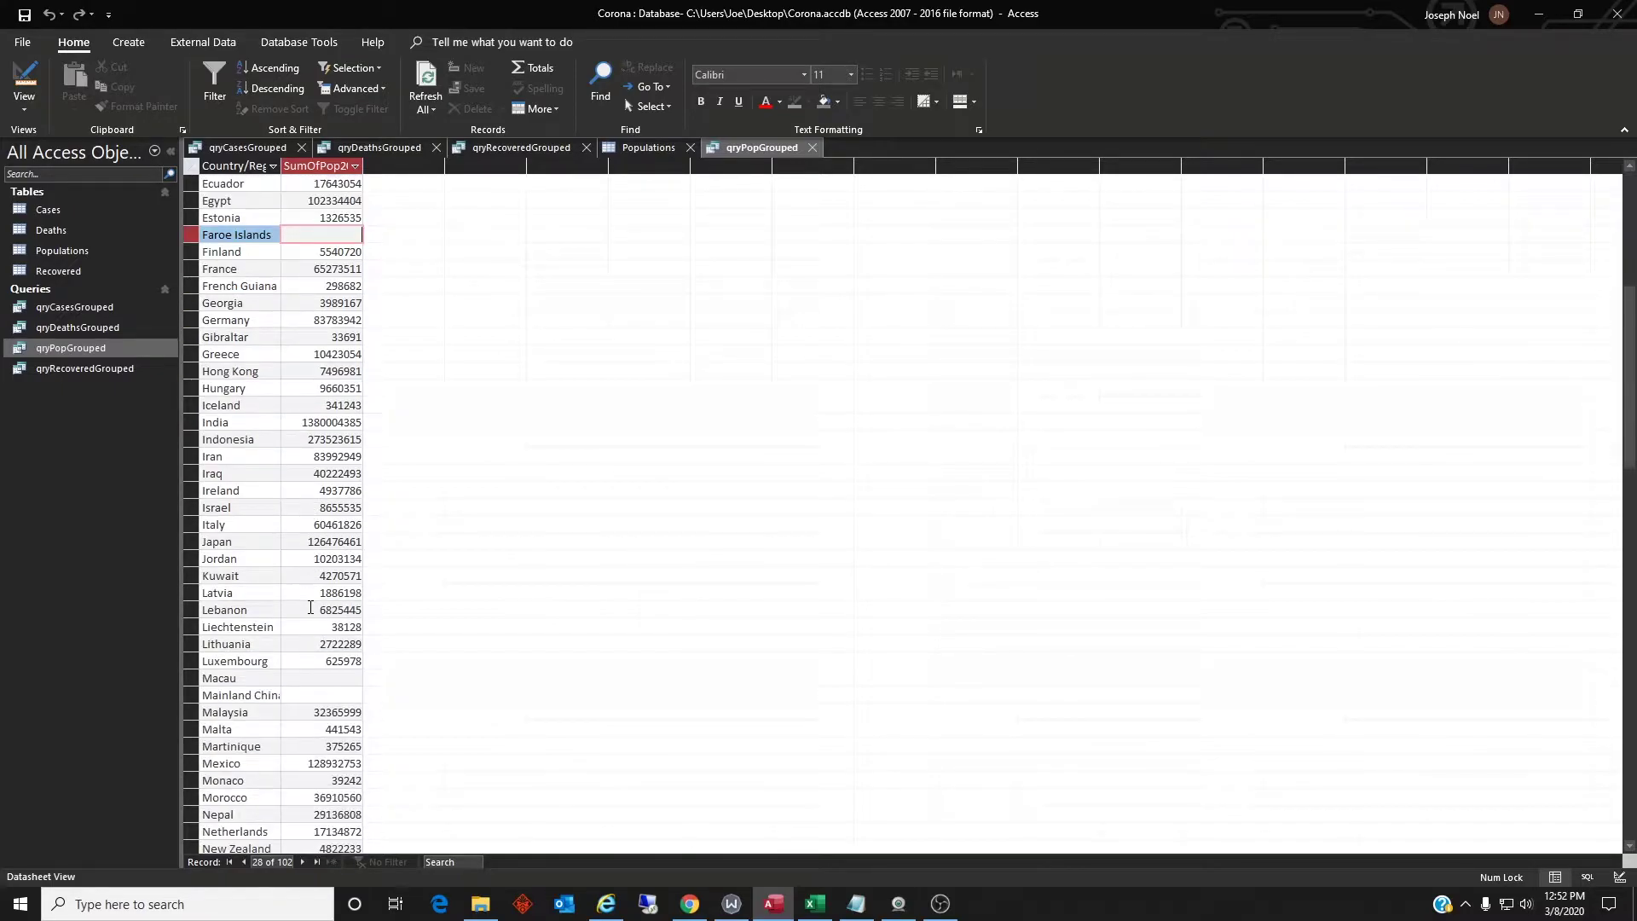
pyautogui.click(332, 679)
pyautogui.click(333, 695)
pyautogui.scroll(-5, 337, 665)
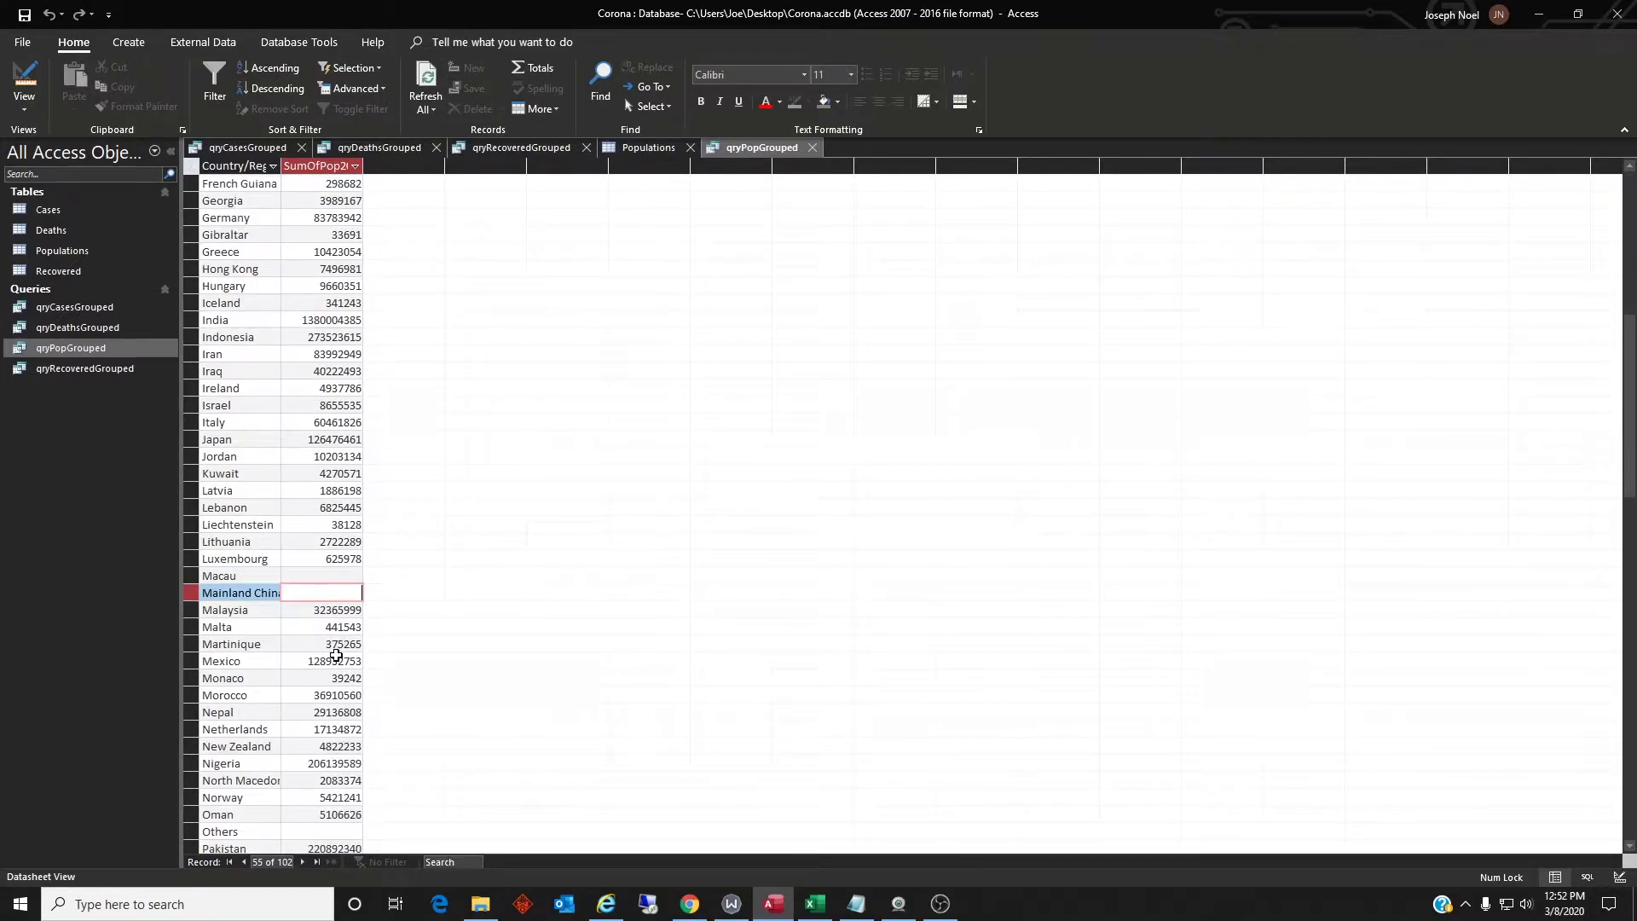
pyautogui.scroll(-9, 330, 683)
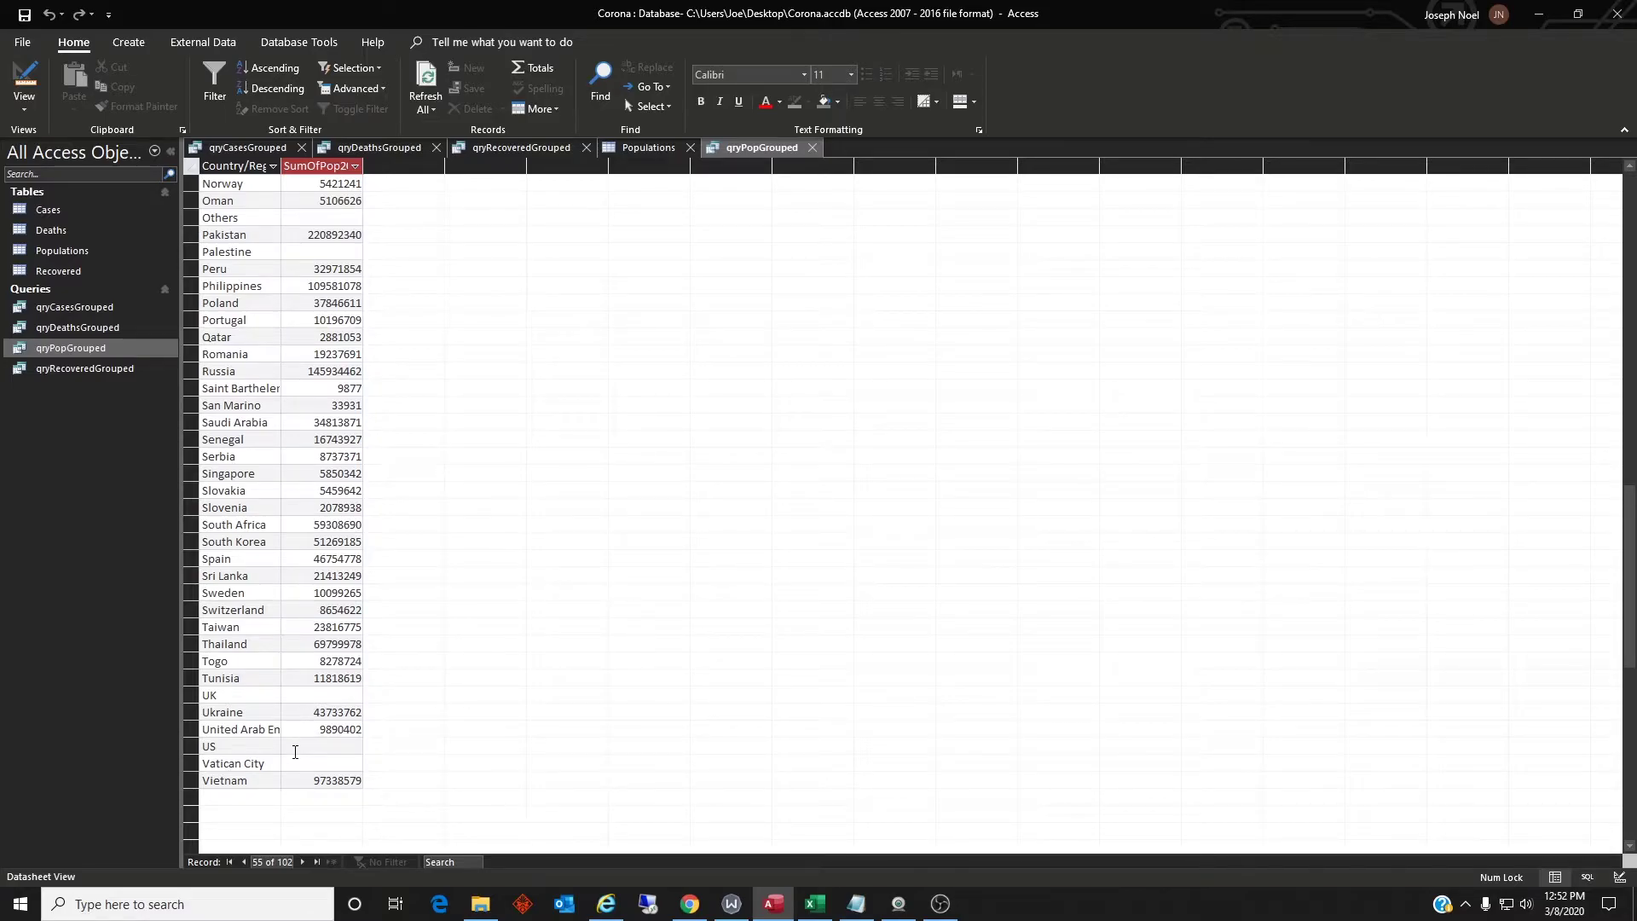
pyautogui.click(1539, 14)
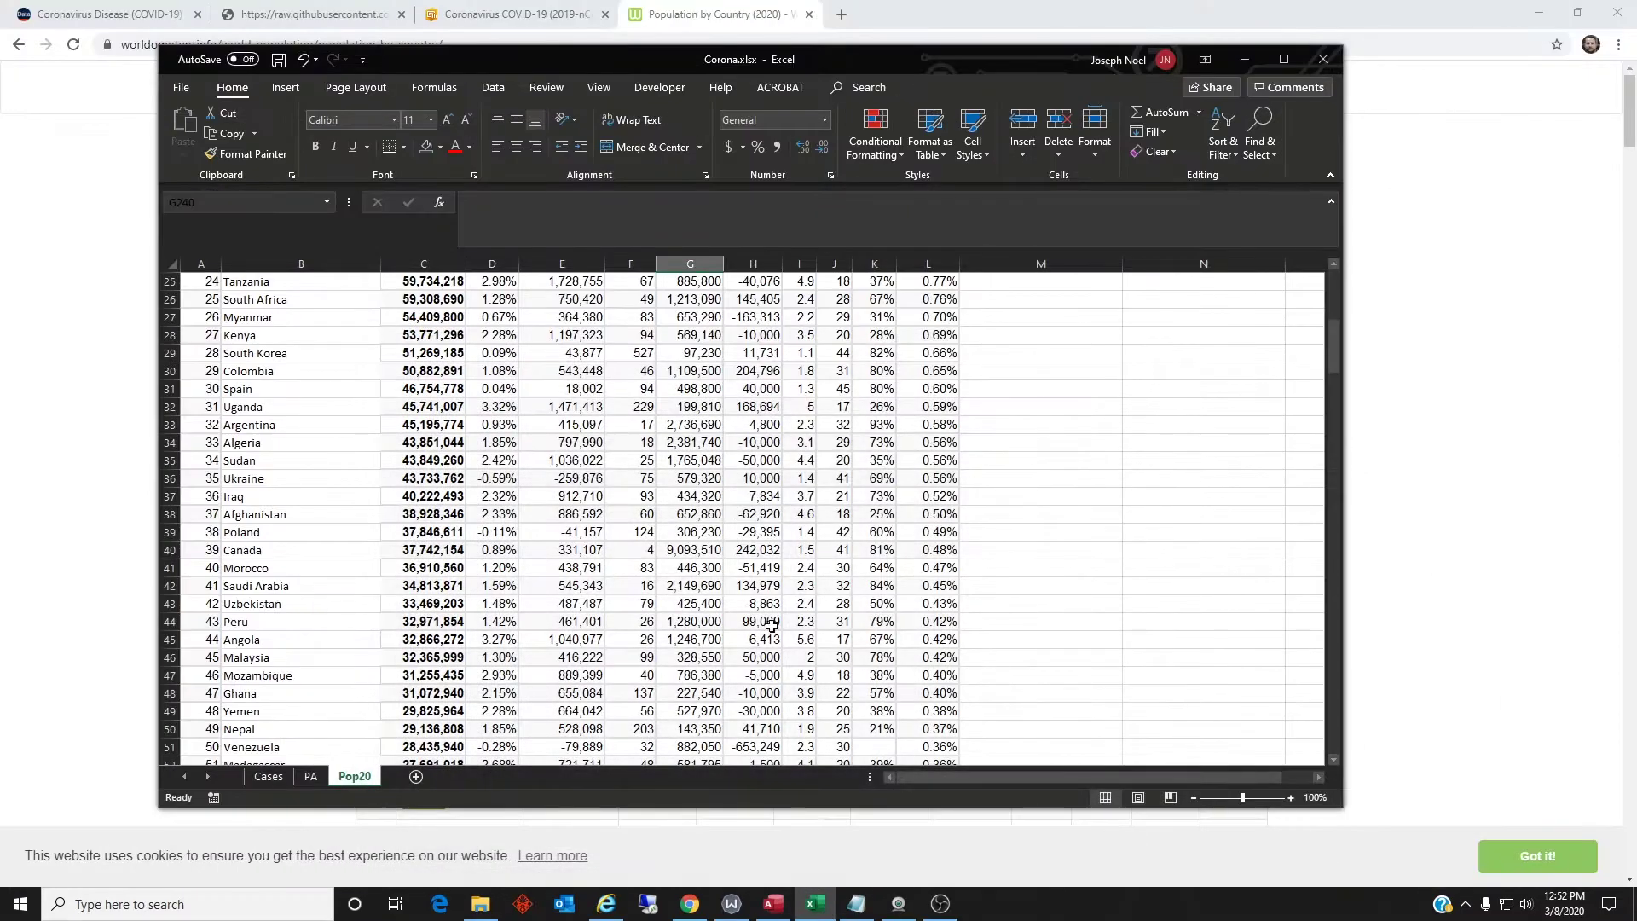
pyautogui.click(310, 776)
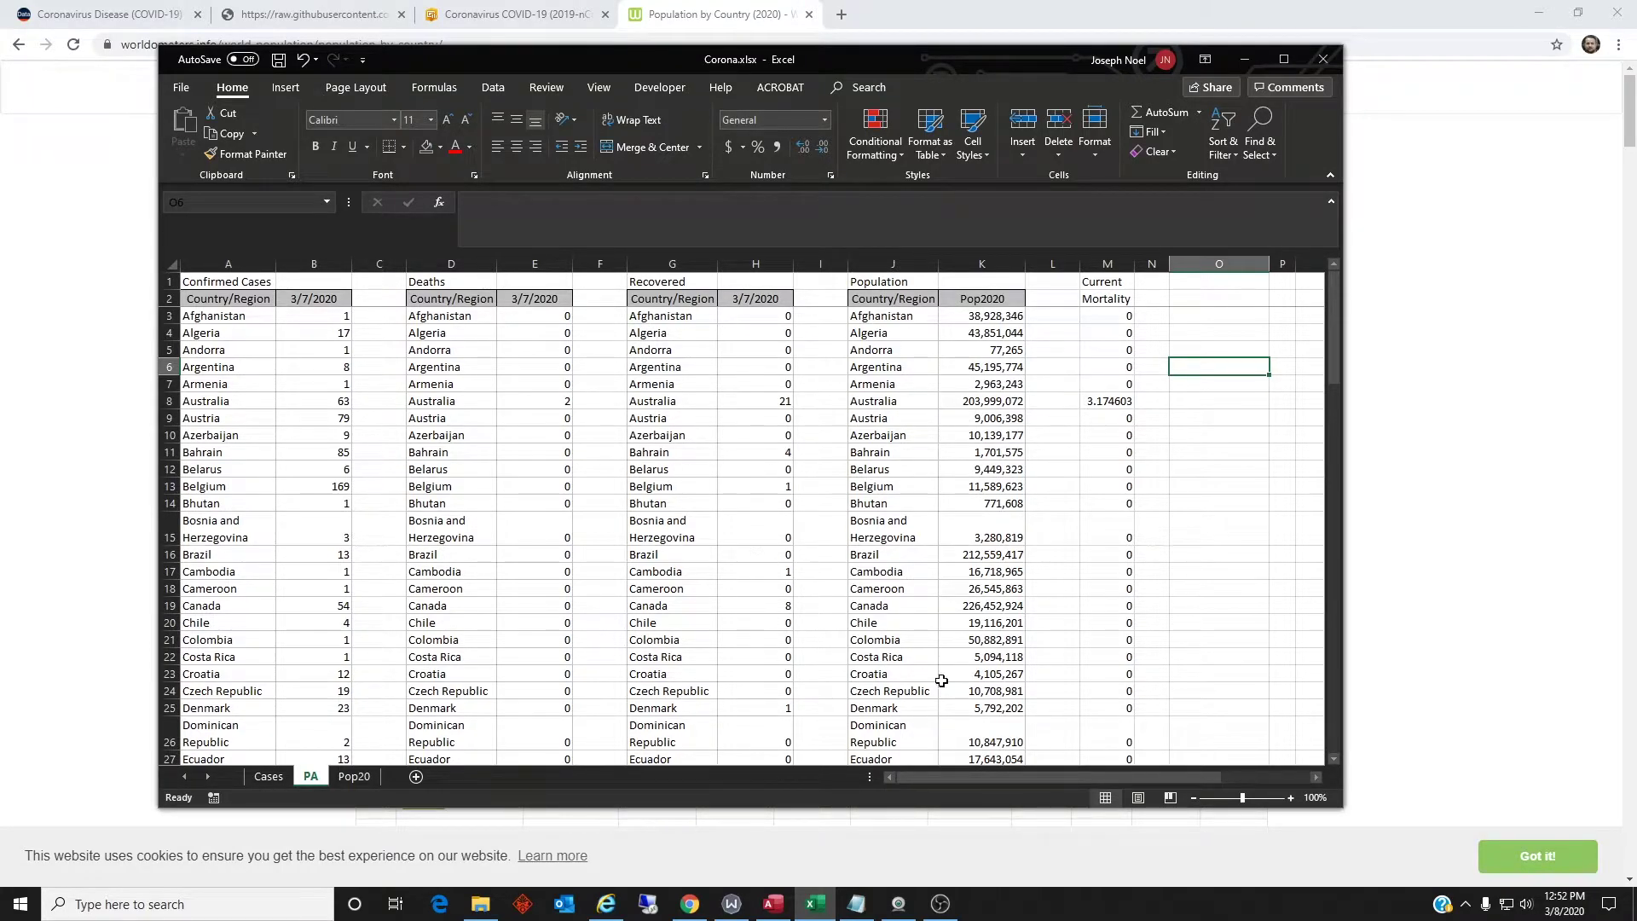
pyautogui.scroll(-12, 944, 562)
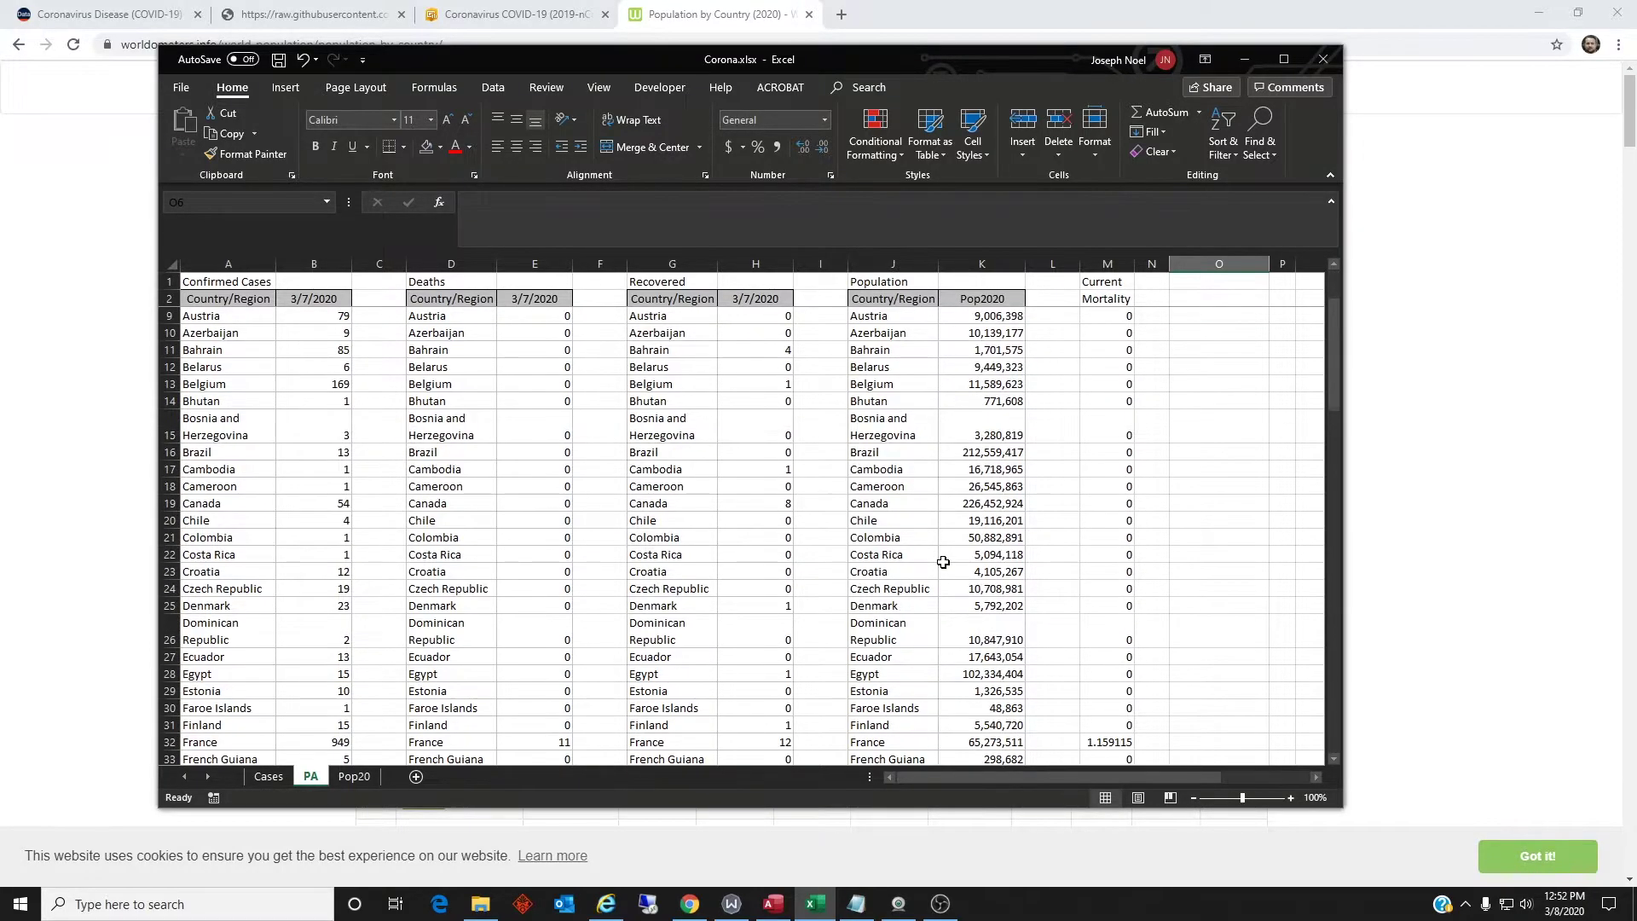
pyautogui.scroll(-14, 944, 562)
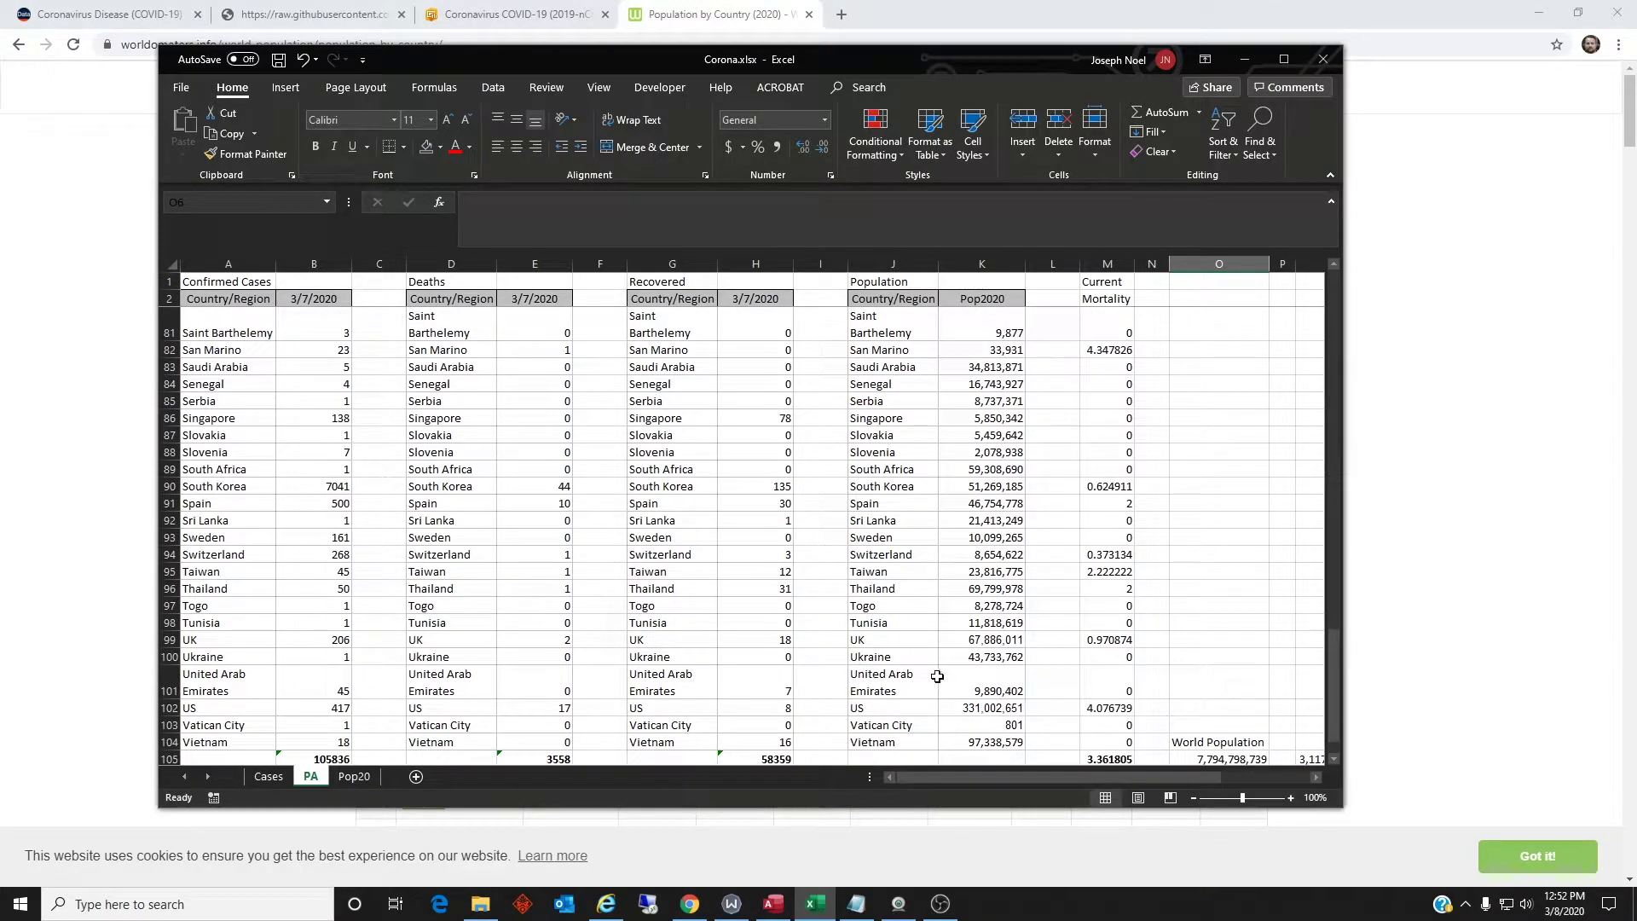
pyautogui.click(961, 708)
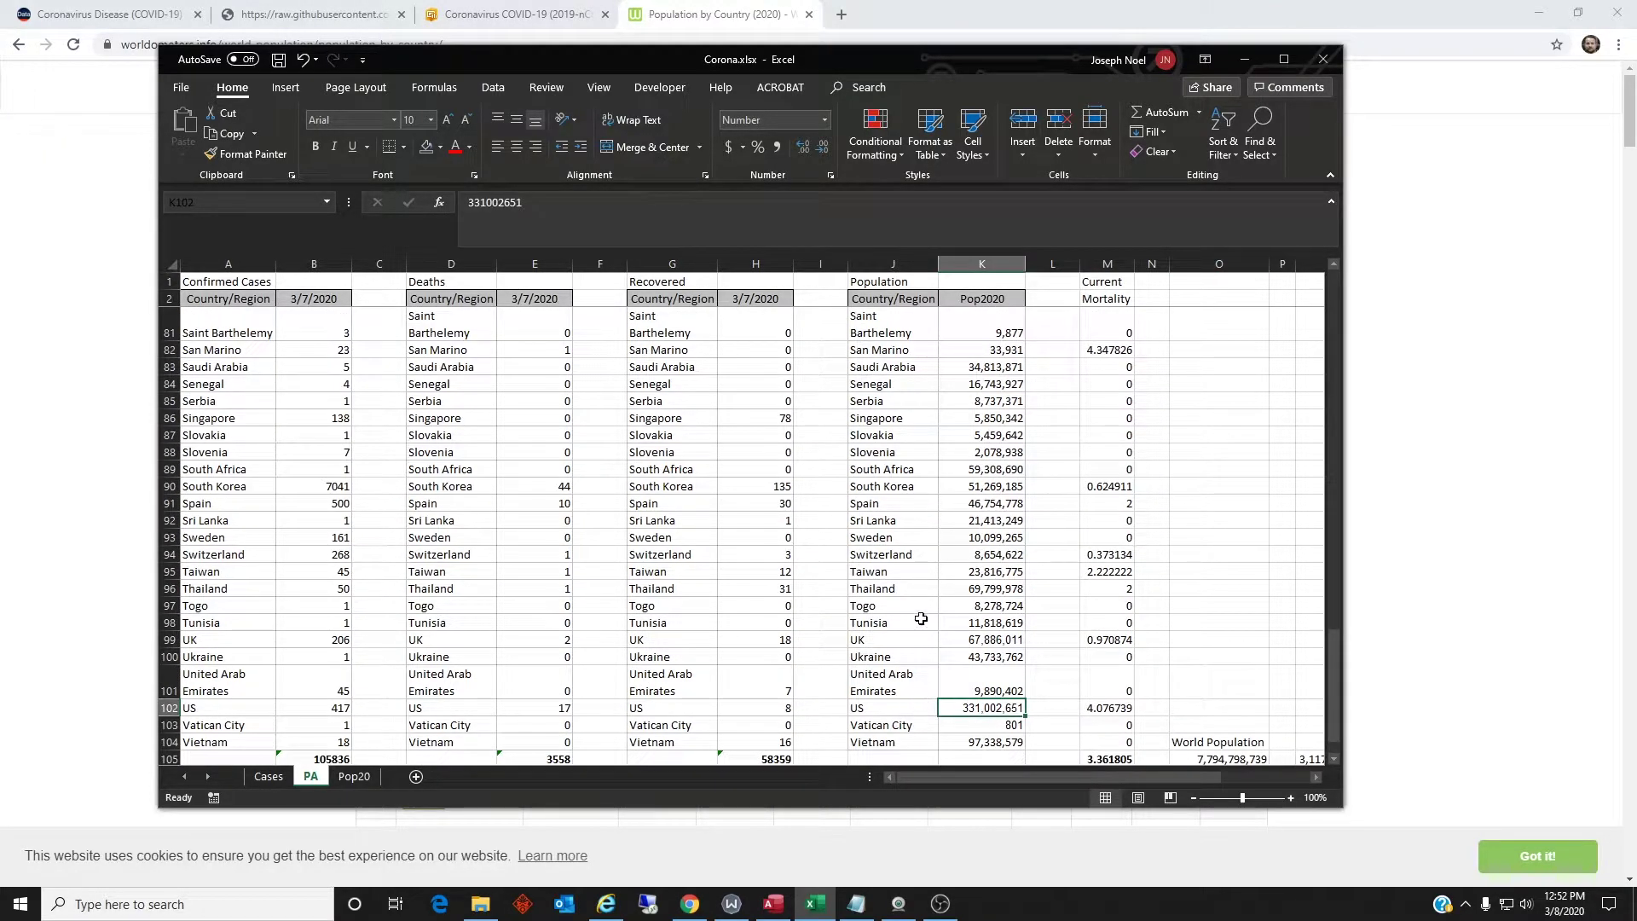
pyautogui.scroll(18, 921, 619)
pyautogui.scroll(8, 957, 544)
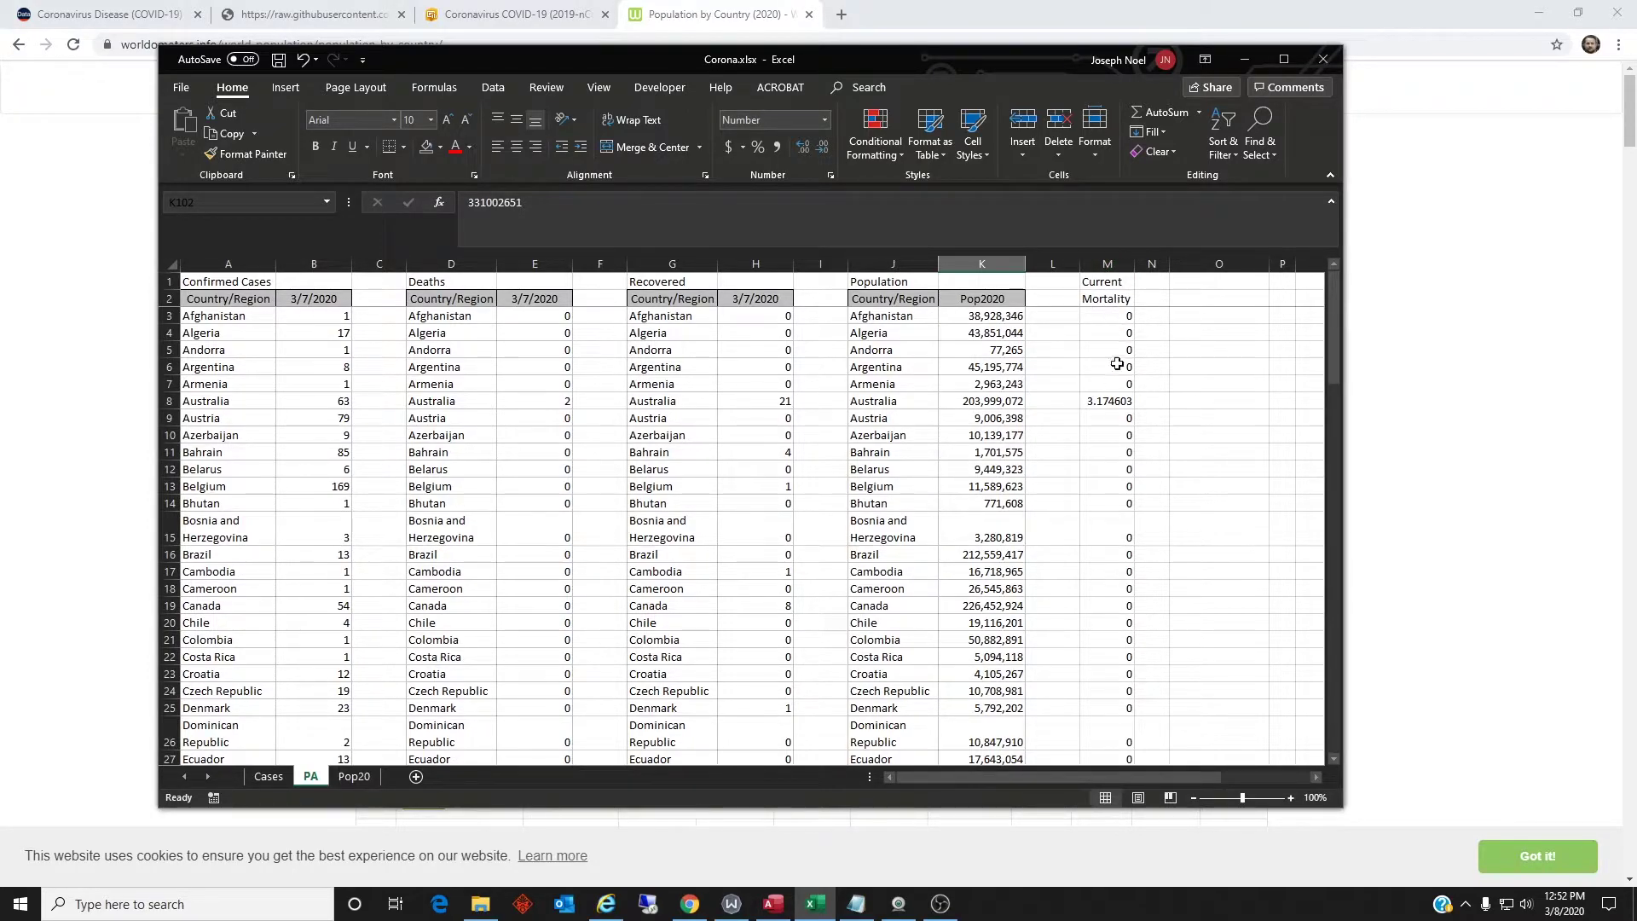
pyautogui.click(1122, 406)
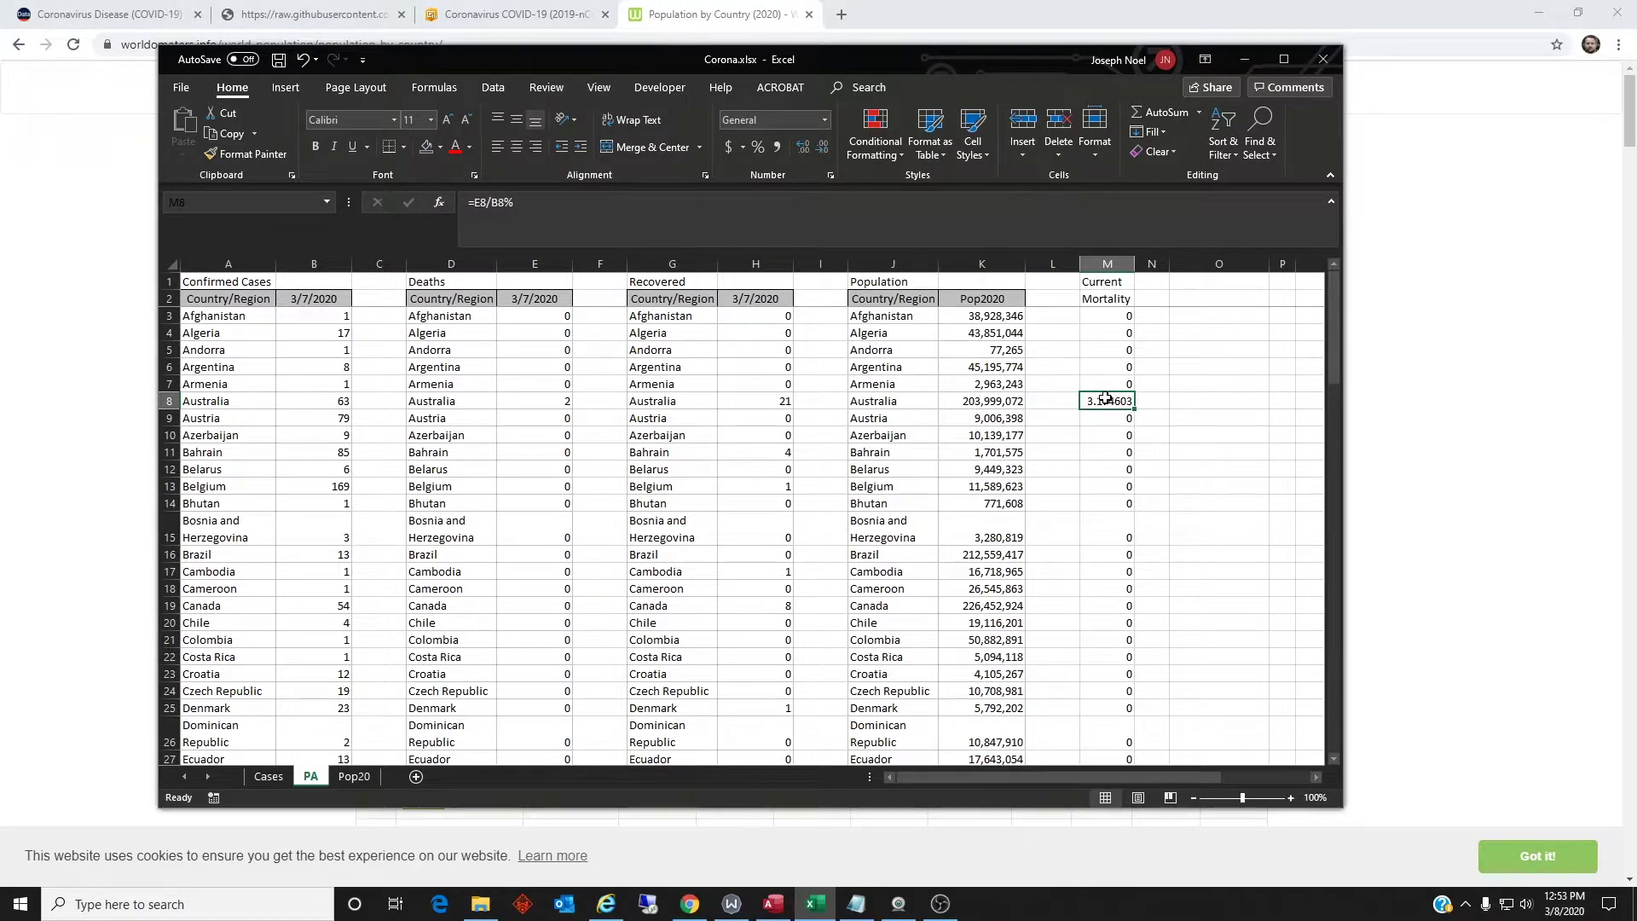
pyautogui.scroll(-1, 1128, 425)
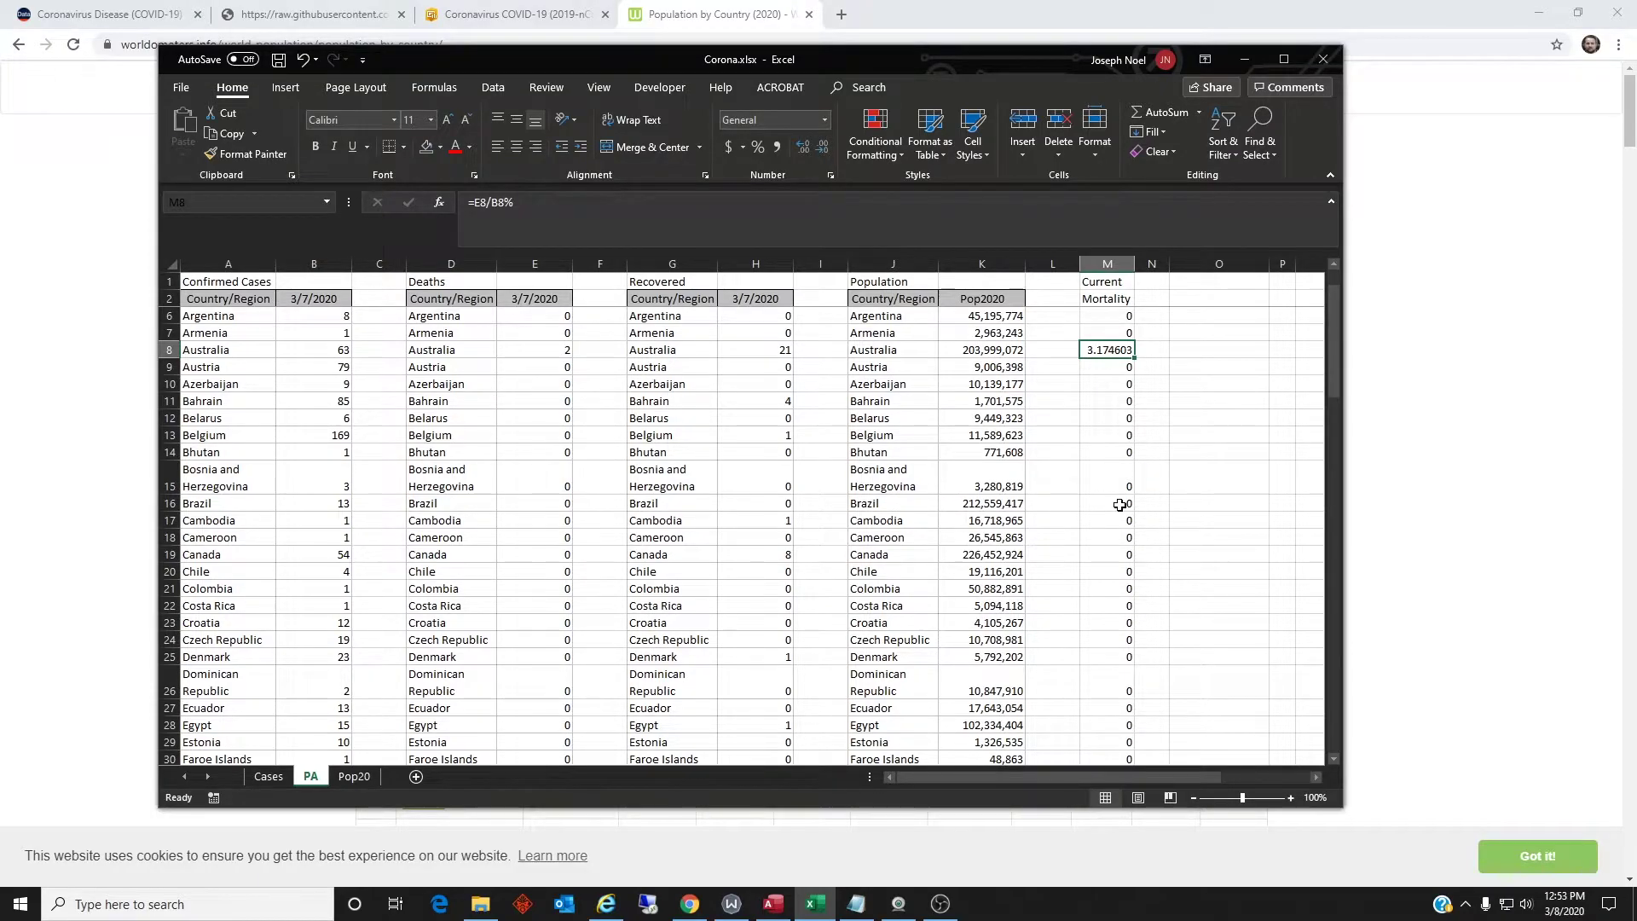
pyautogui.scroll(-4, 1120, 504)
pyautogui.scroll(-5, 1121, 581)
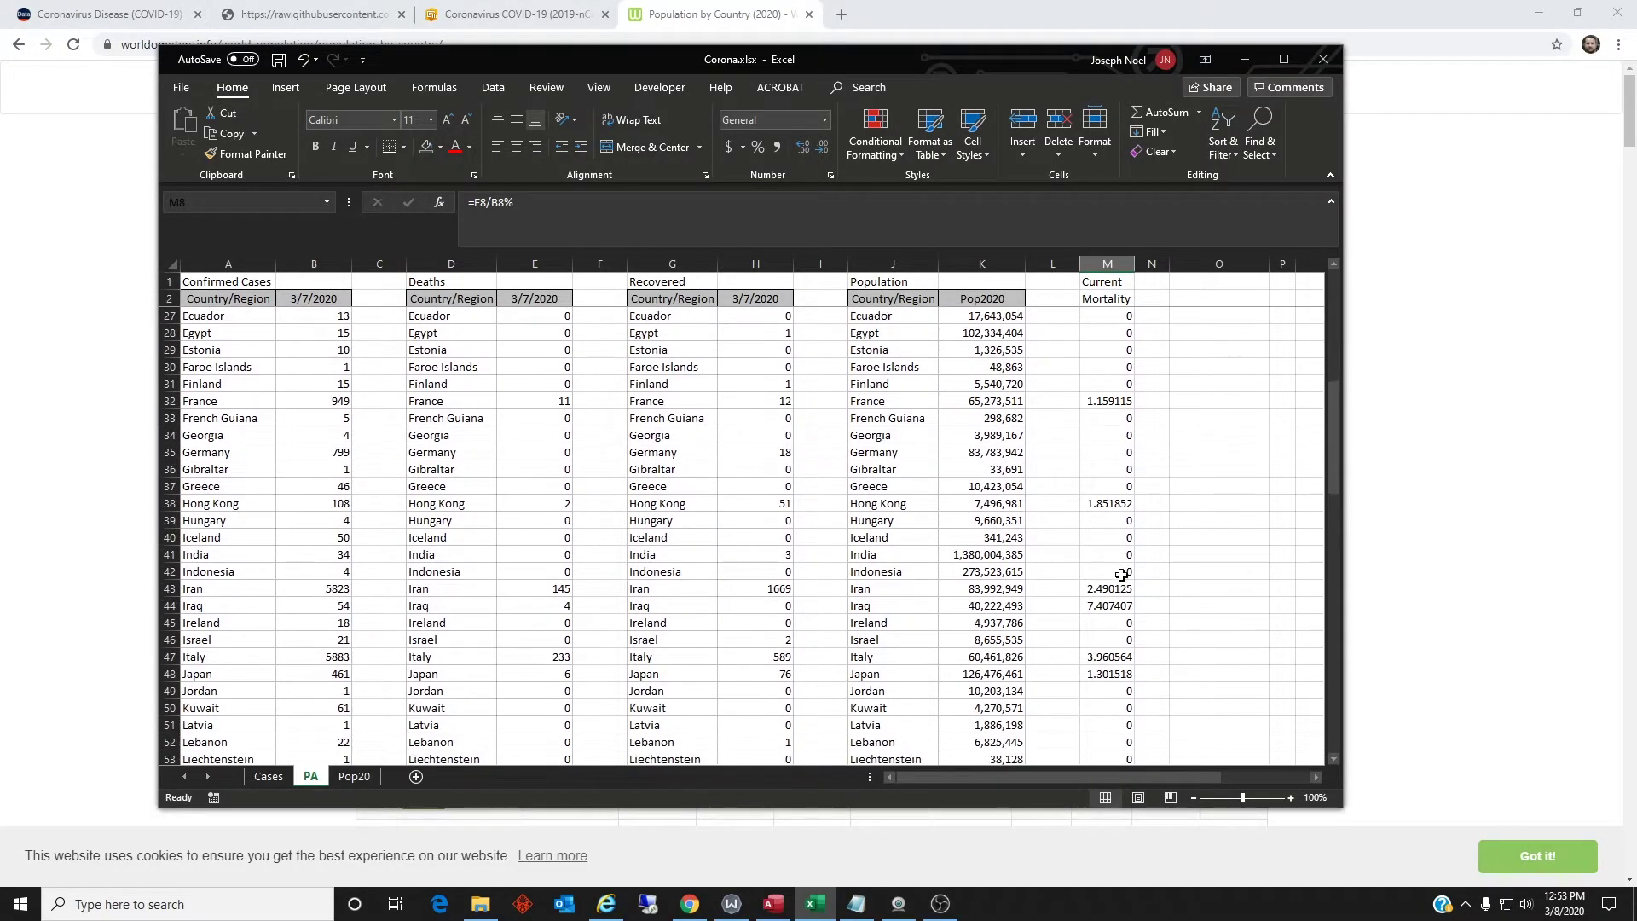
pyautogui.scroll(10, 1113, 333)
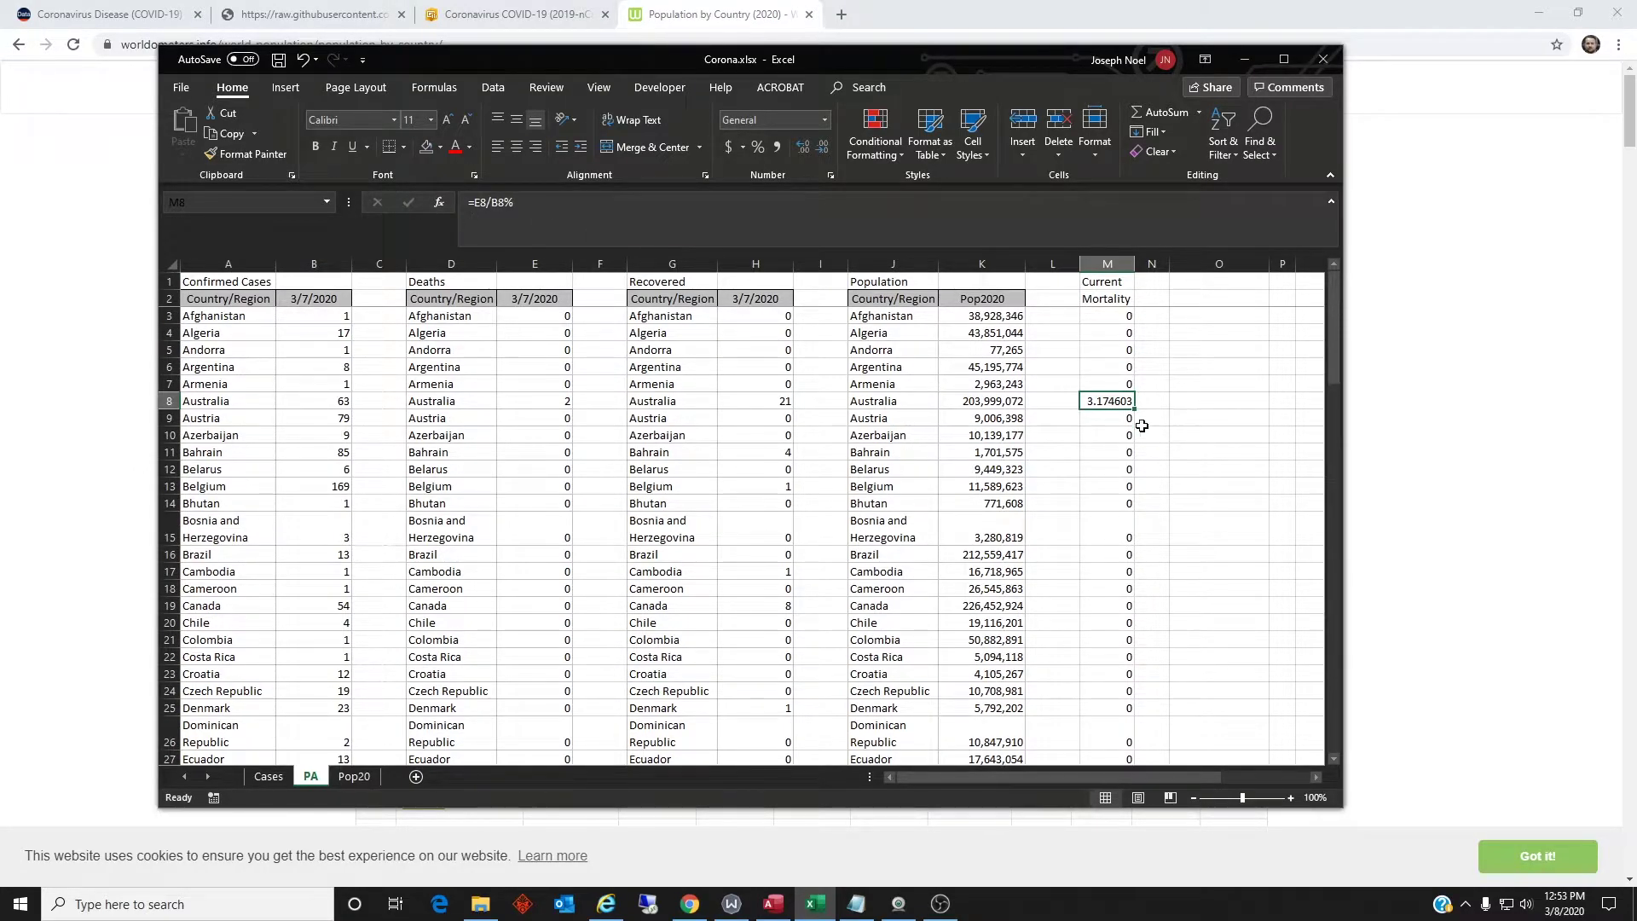
pyautogui.scroll(-15, 1128, 569)
pyautogui.scroll(-4, 1128, 569)
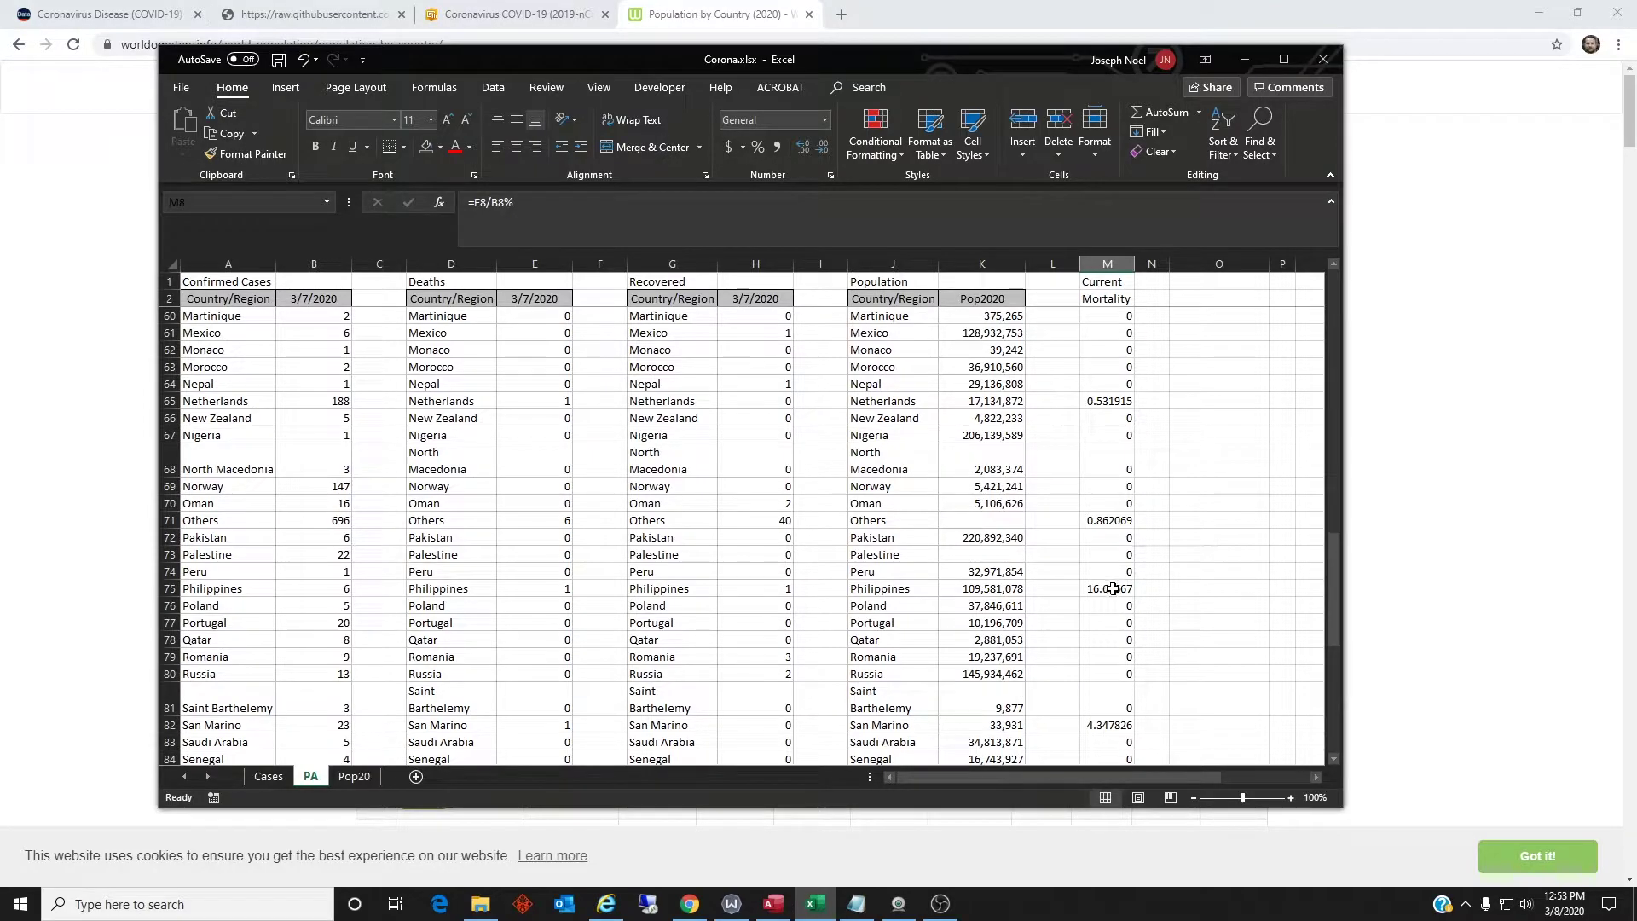
pyautogui.scroll(-7, 1115, 596)
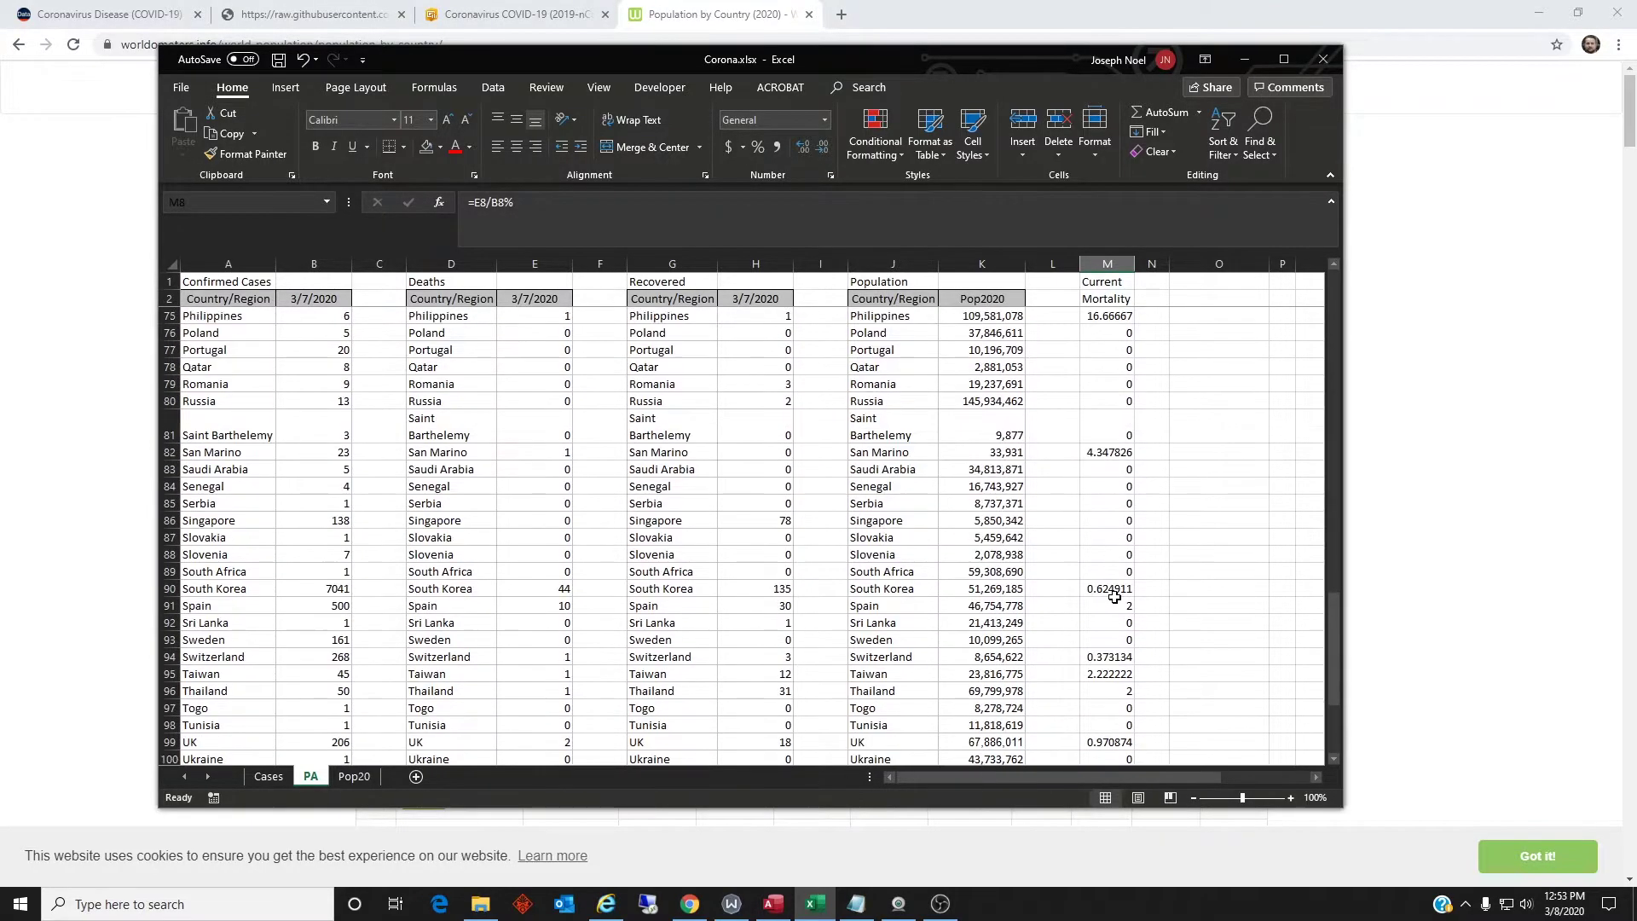
pyautogui.scroll(-2, 1115, 597)
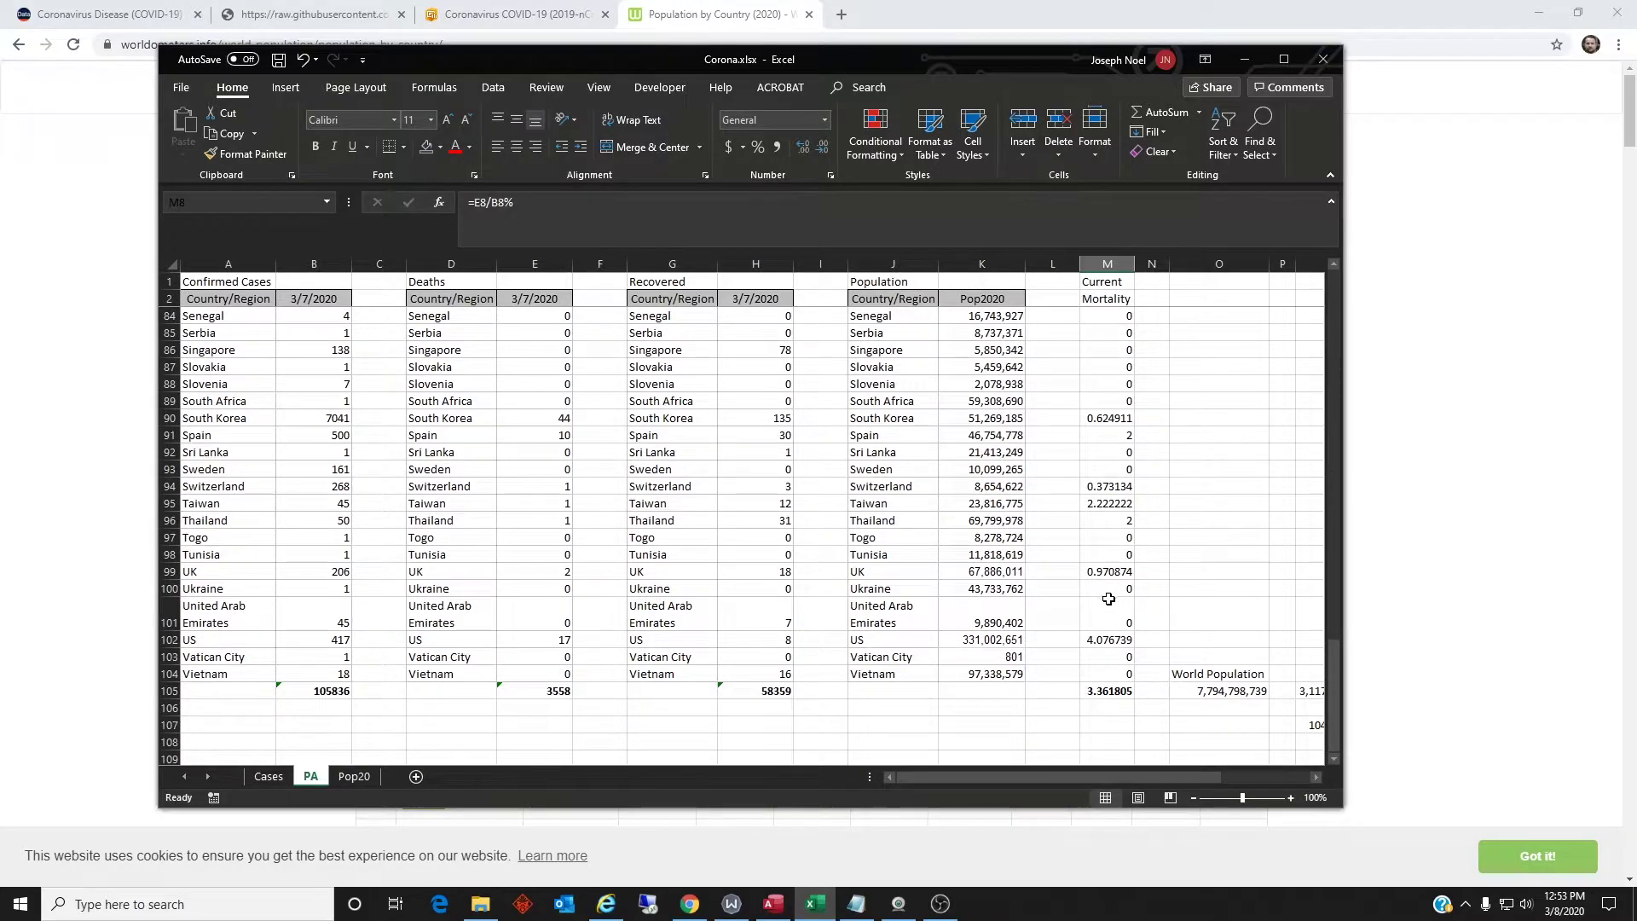
pyautogui.scroll(-1, 1098, 654)
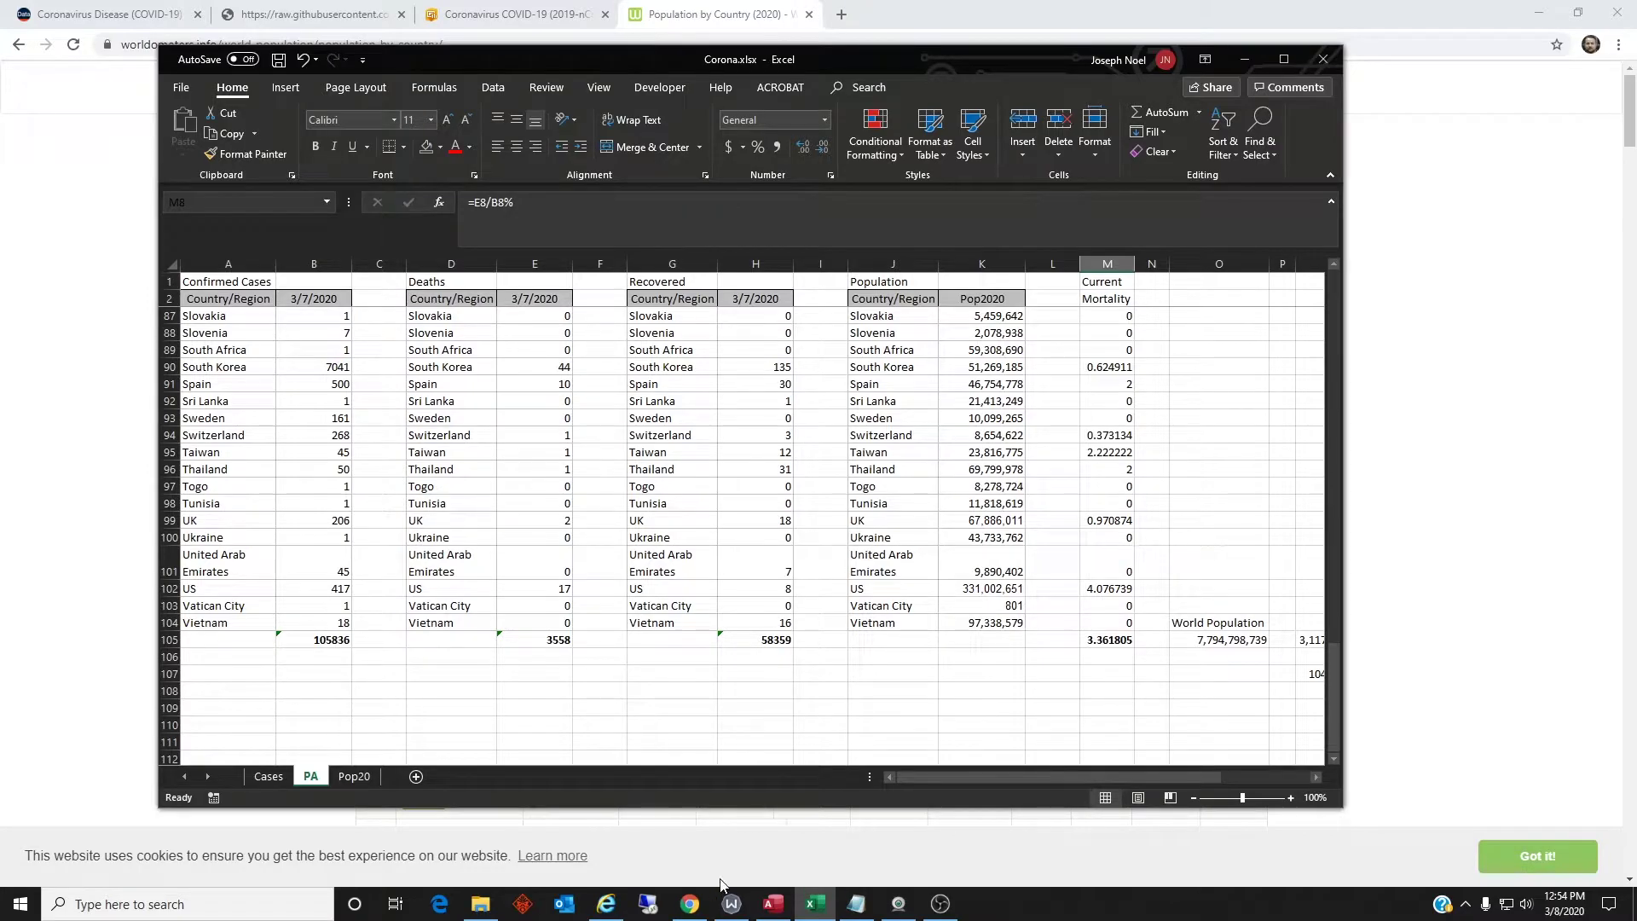
# - Bring up The Hill's article on the Harvard prediction of 40-70% world infection
pyautogui.click(607, 904)
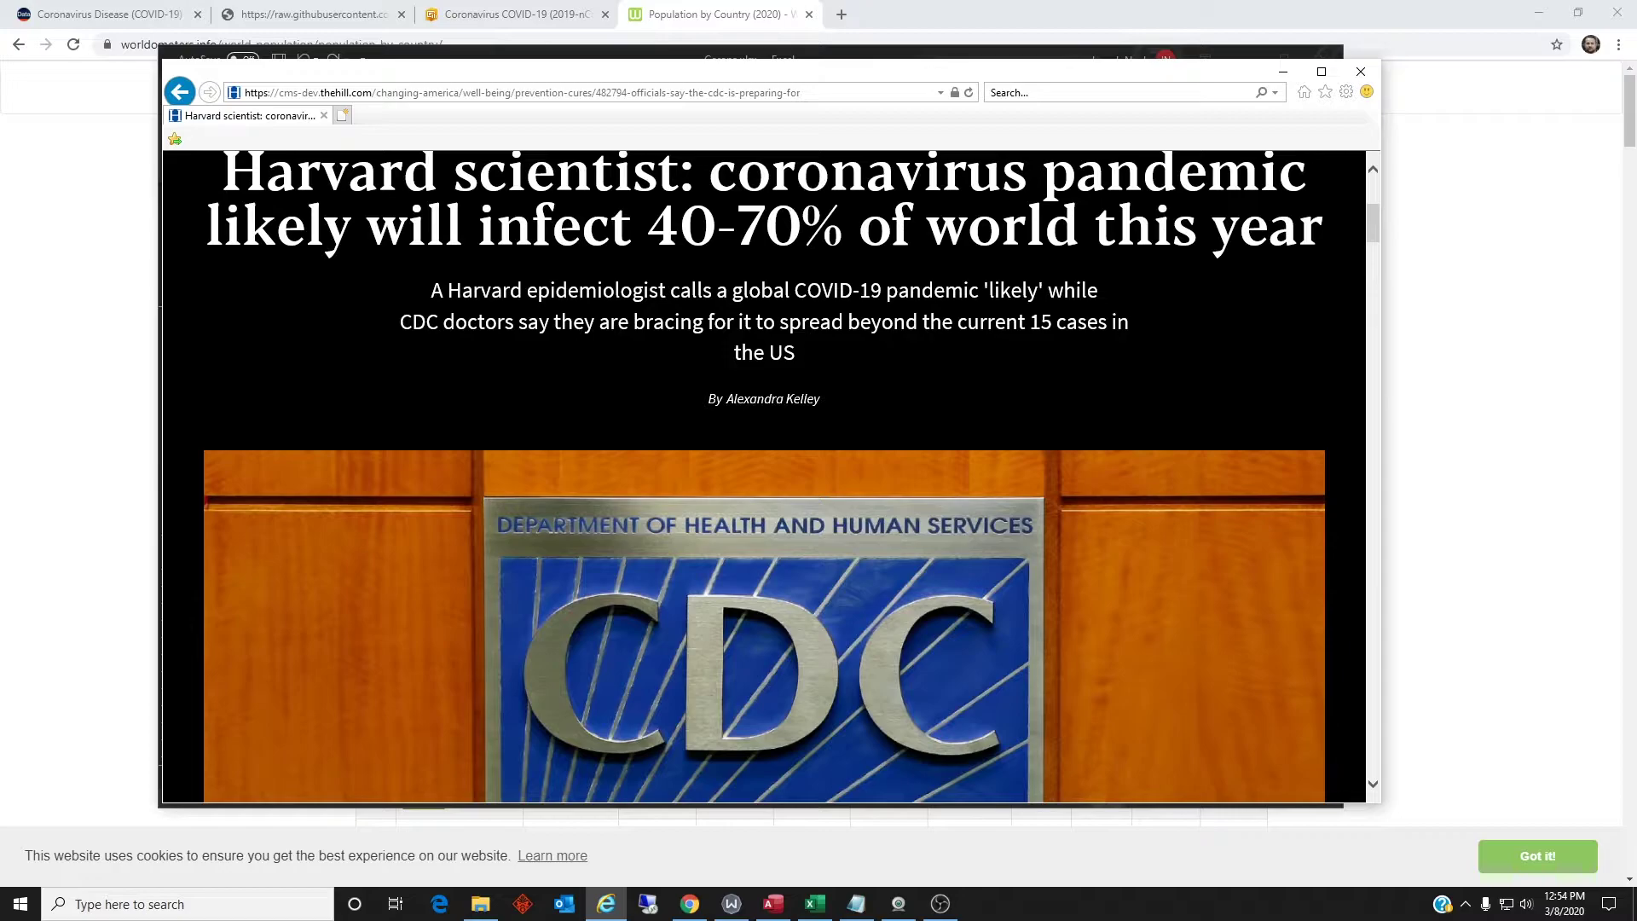
# - Widen the Corona workbook and review the 40% infected and potential-deaths formulas in column Q
pyautogui.click(824, 905)
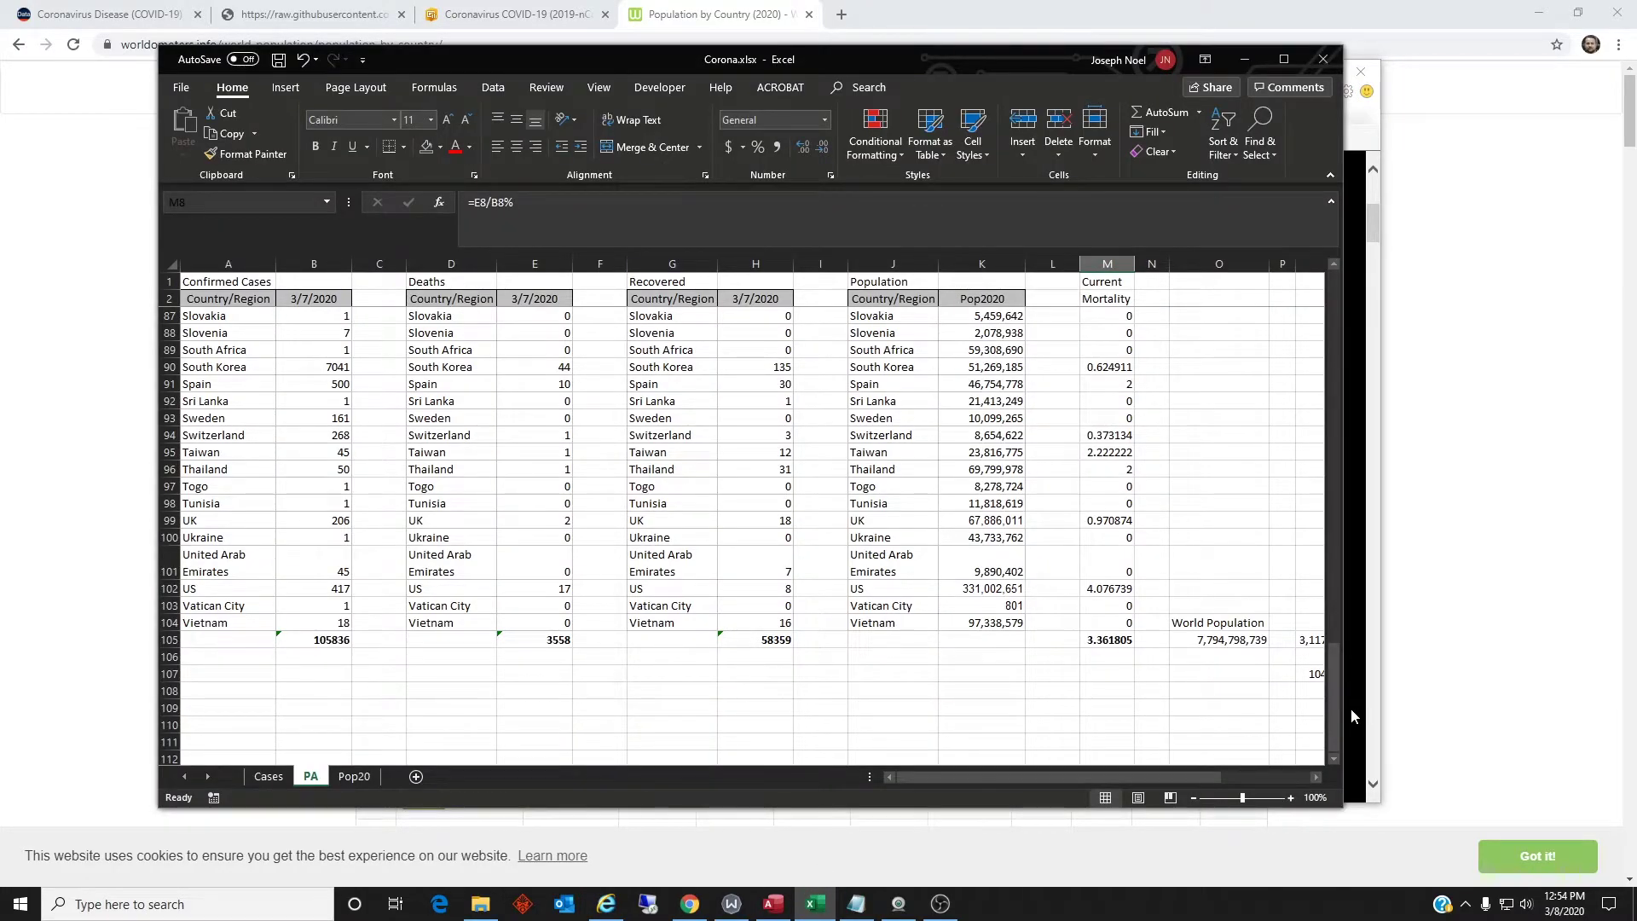
pyautogui.moveTo(1346, 706); pyautogui.dragTo(1629, 706)
pyautogui.click(1346, 623)
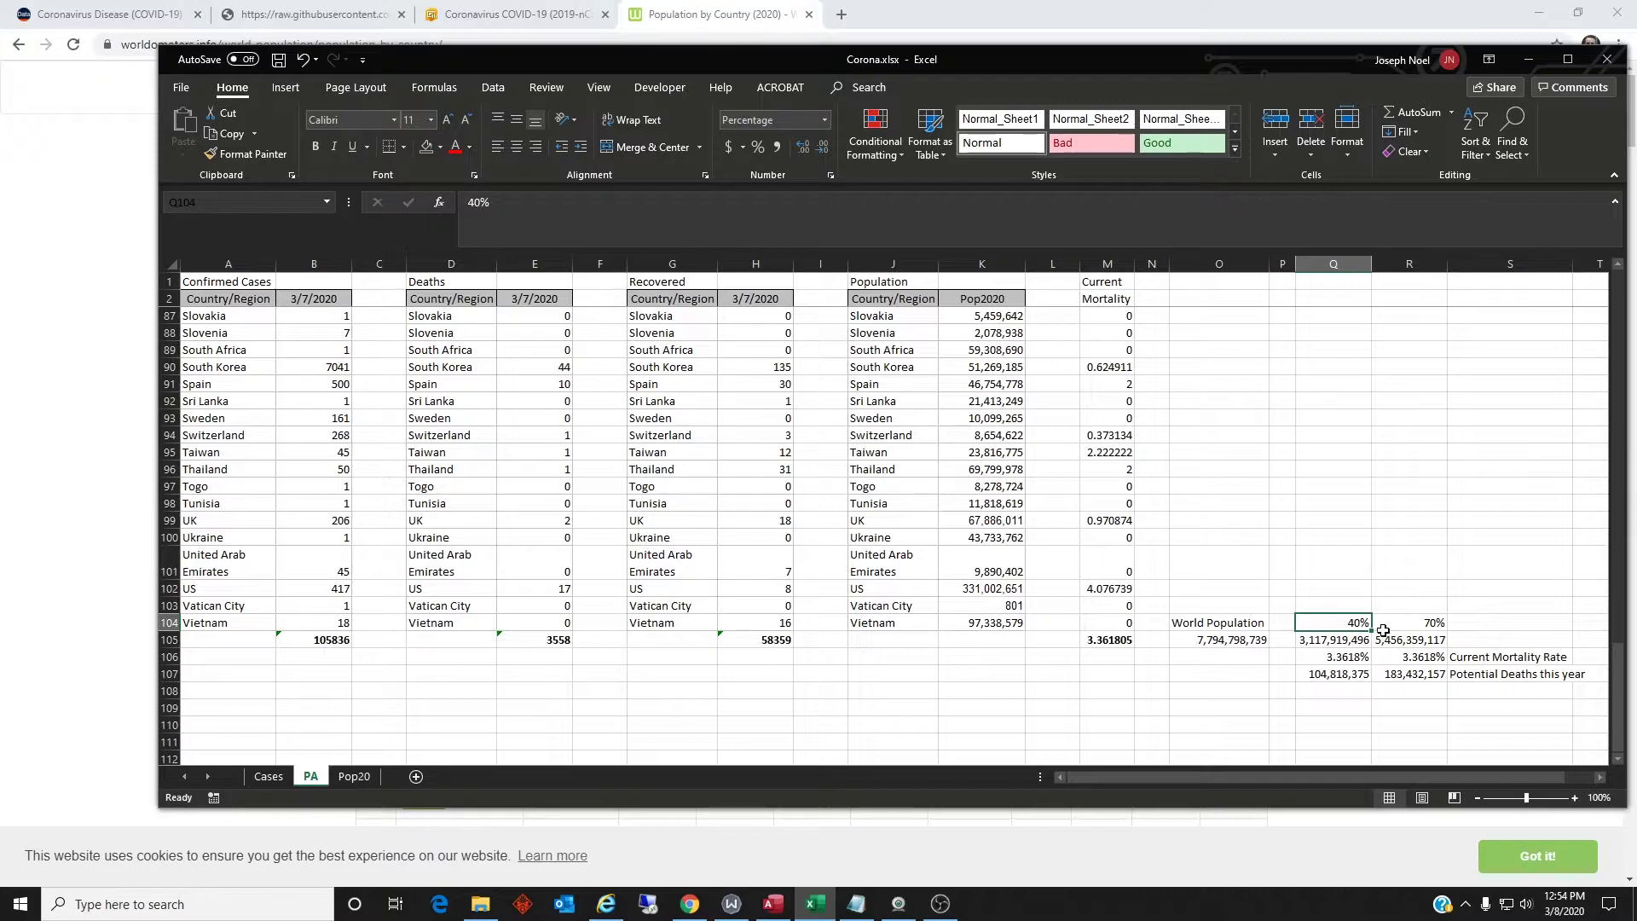
pyautogui.click(1324, 641)
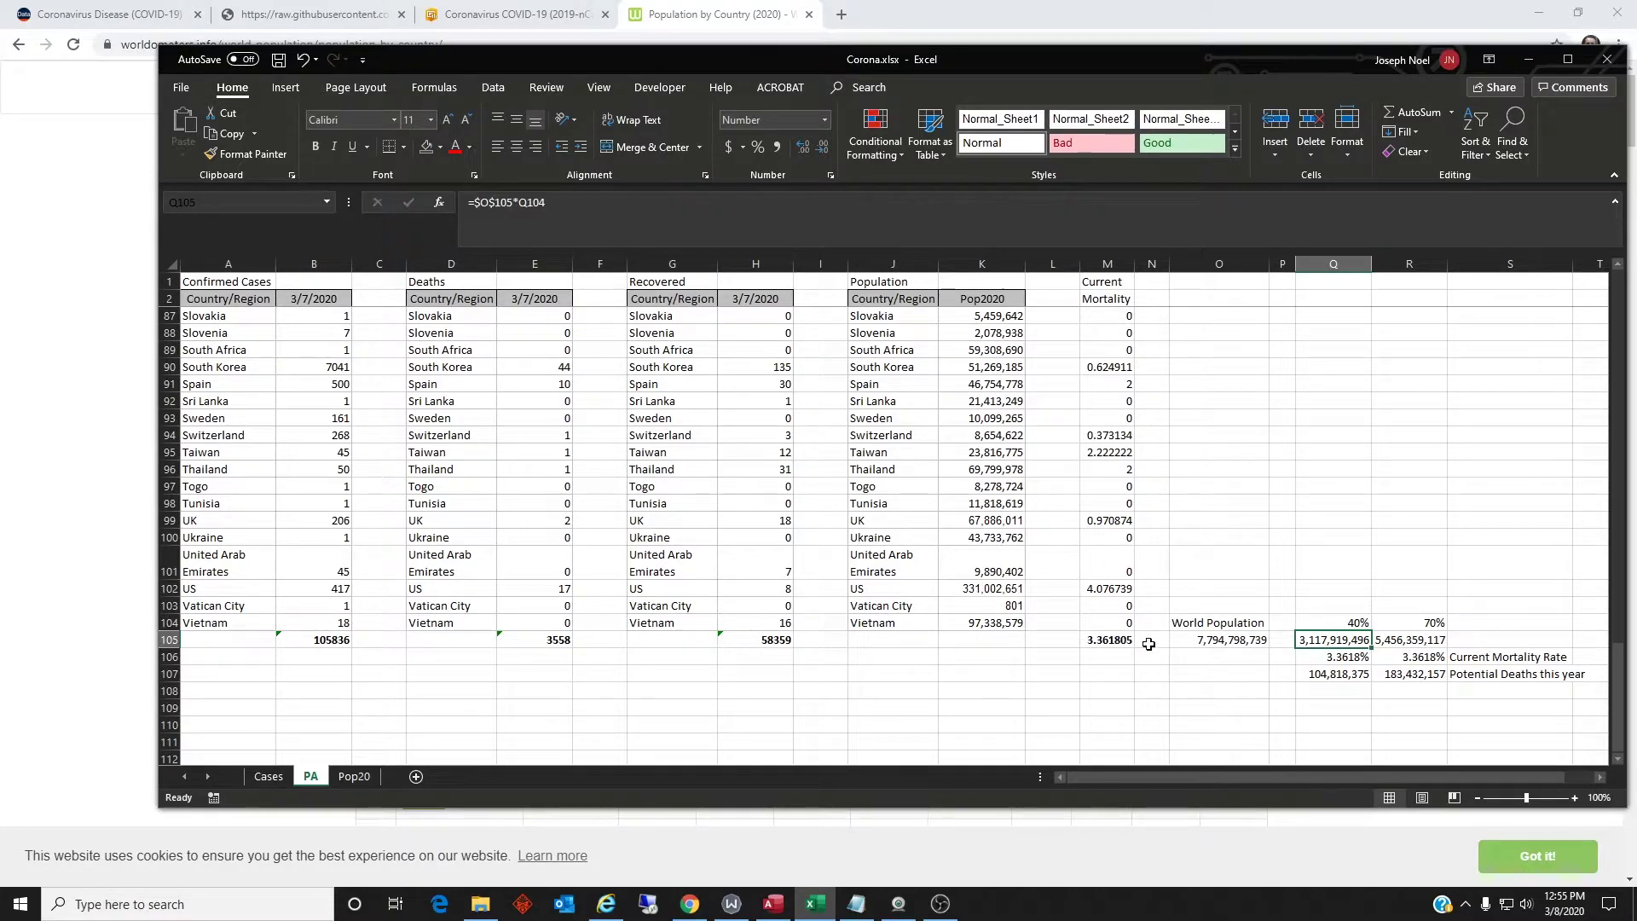
pyautogui.click(1345, 678)
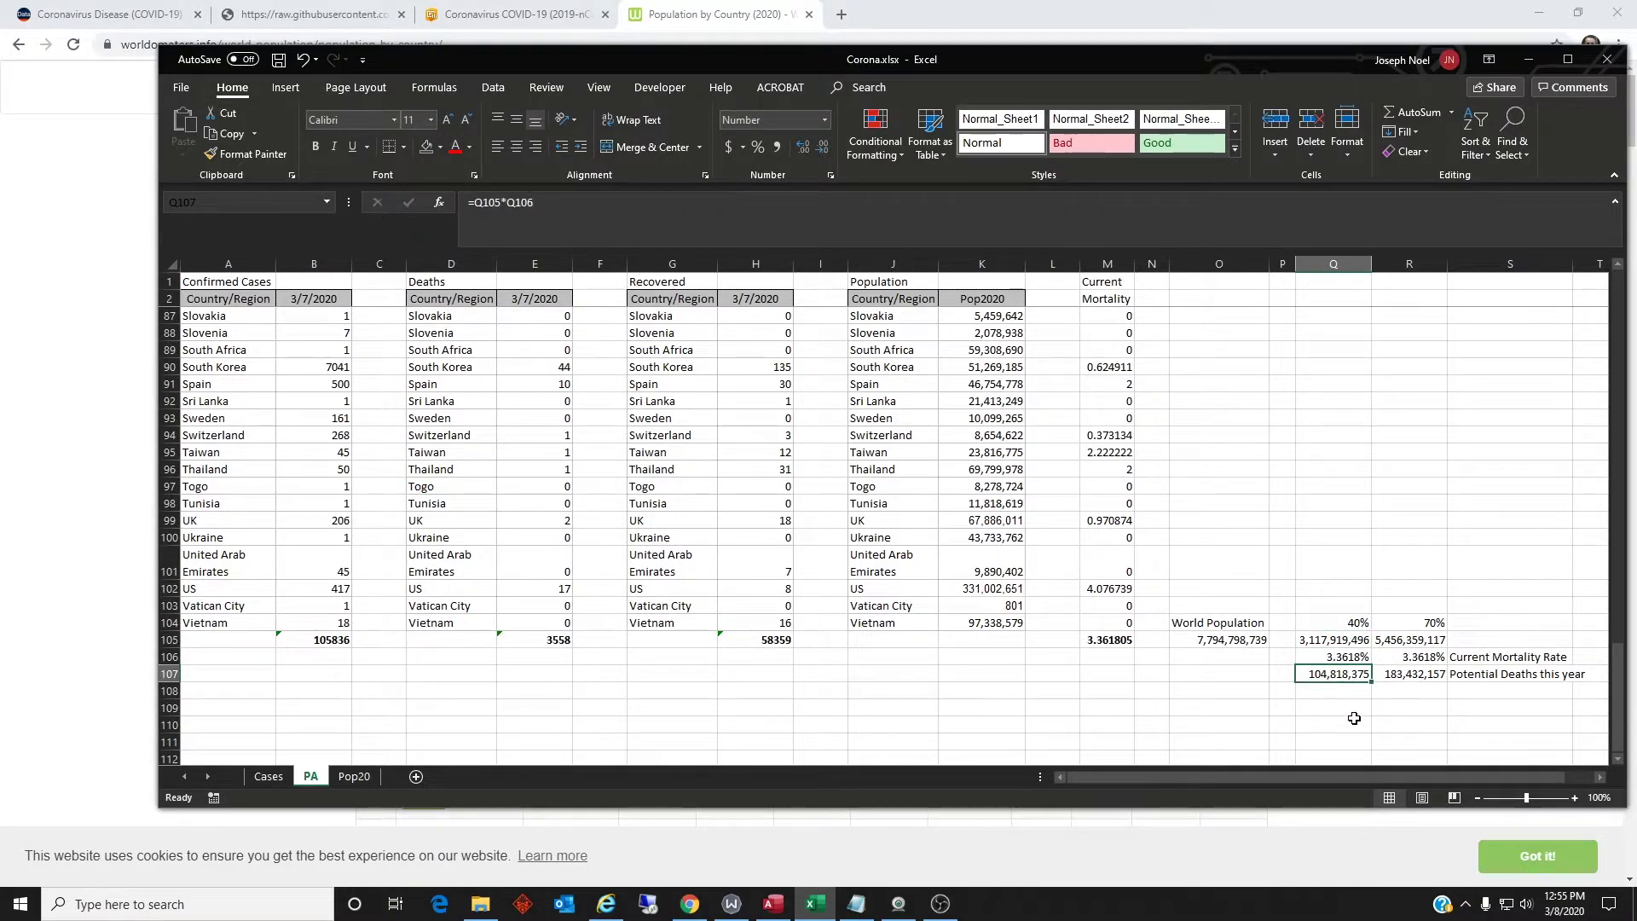
pyautogui.click(1404, 678)
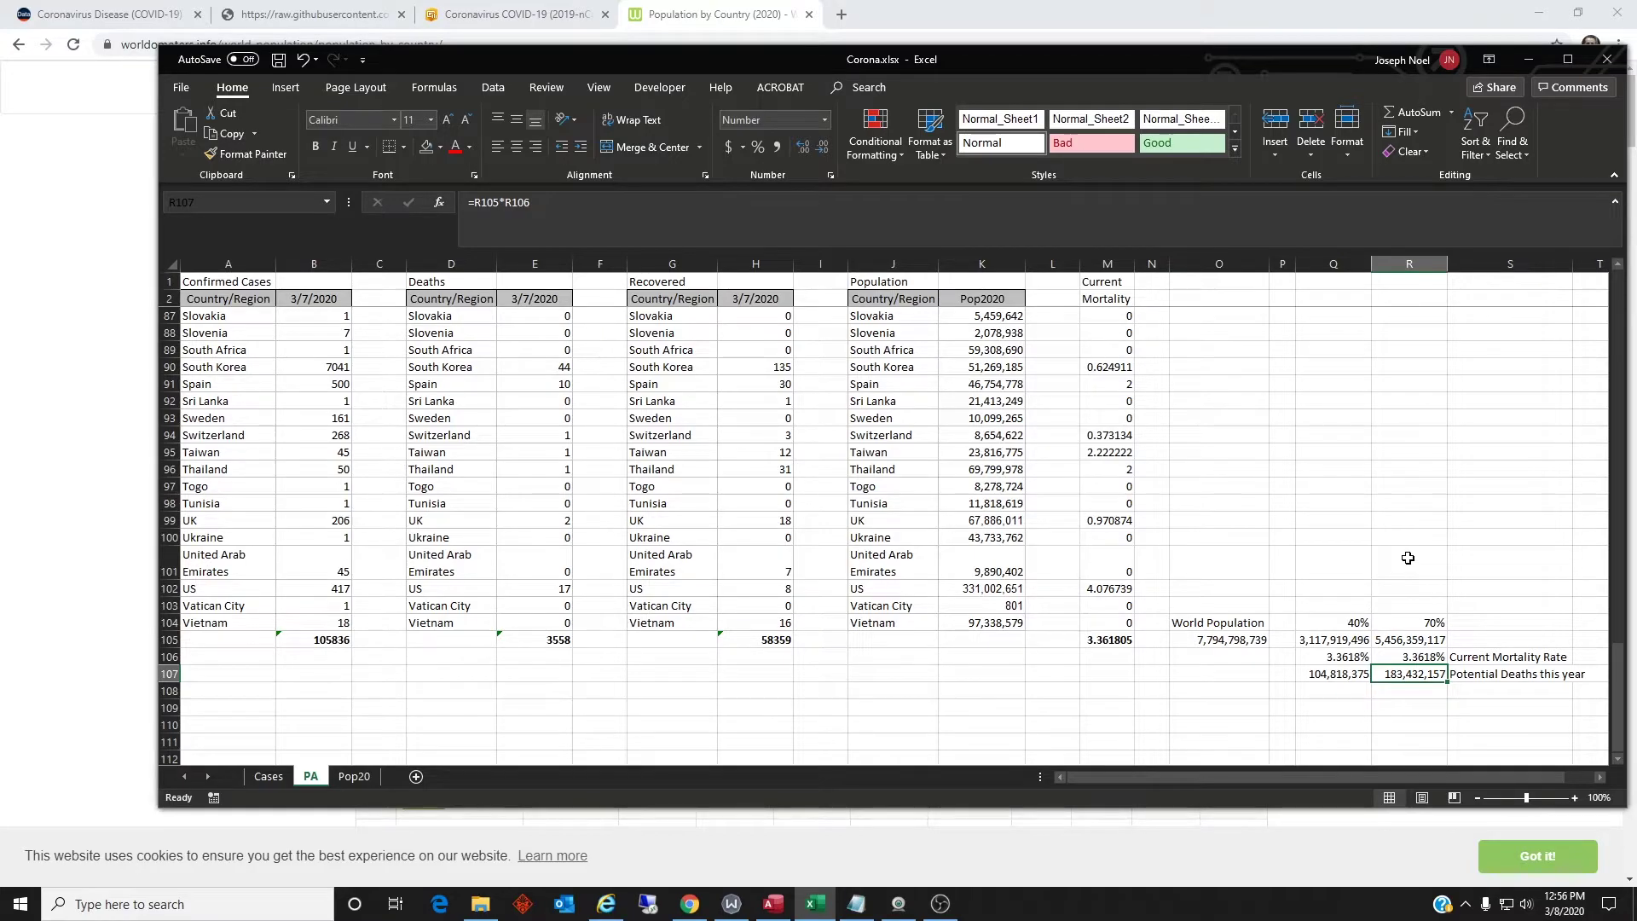
# - Examine Italy's PA row: 5883 cases, 233 deaths and 3.960564 current mortality
pyautogui.scroll(3, 353, 475)
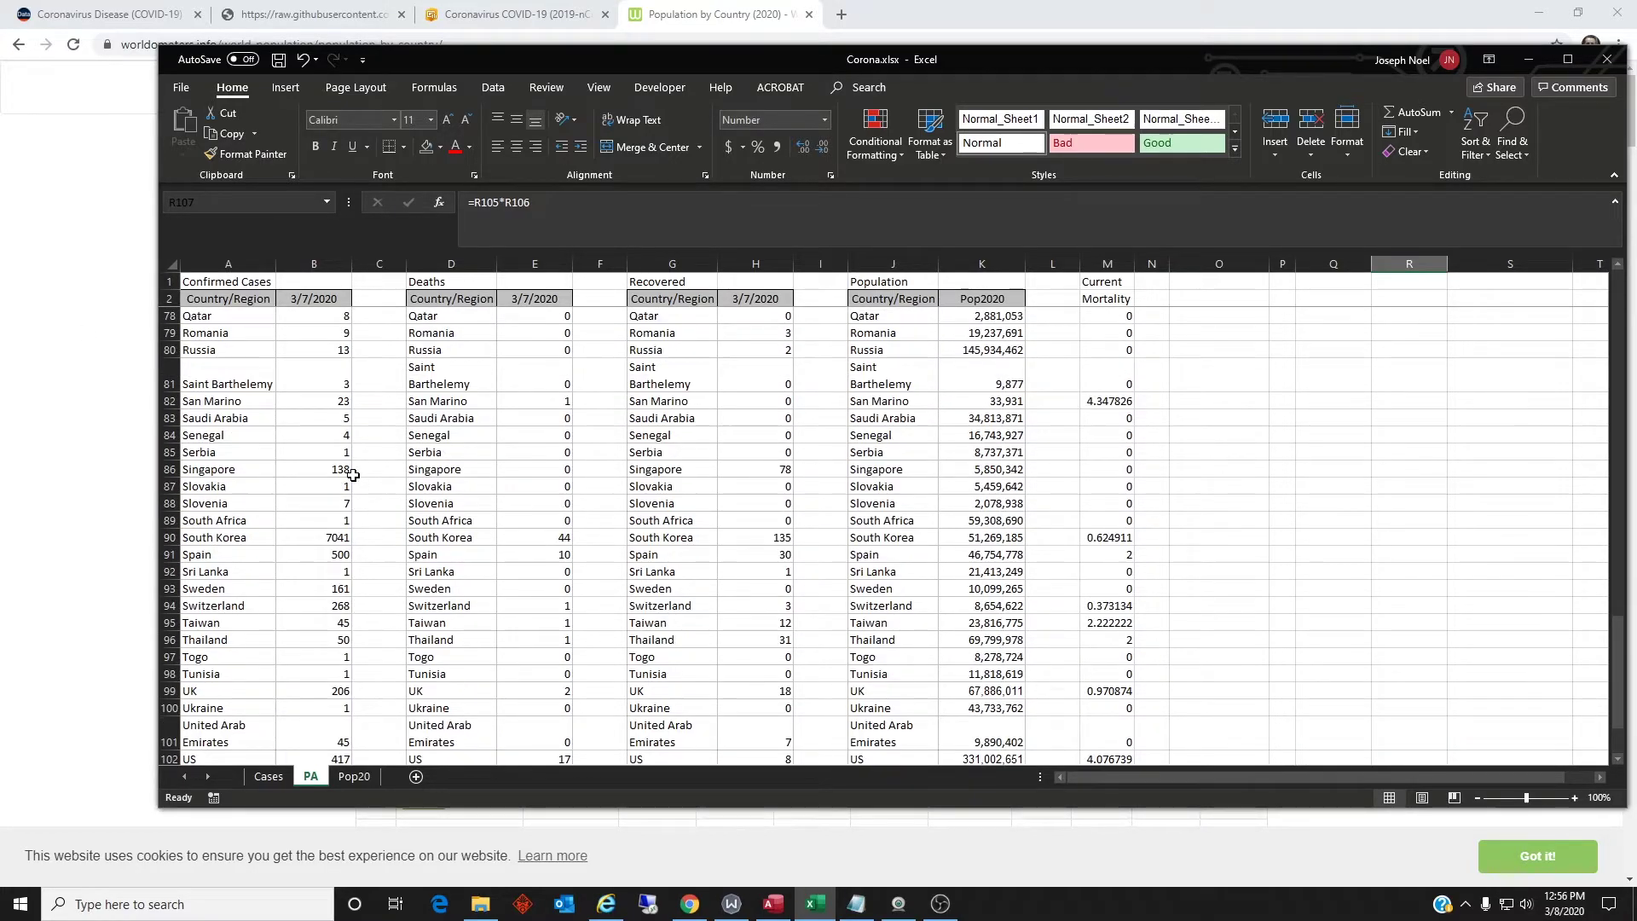
pyautogui.scroll(12, 353, 475)
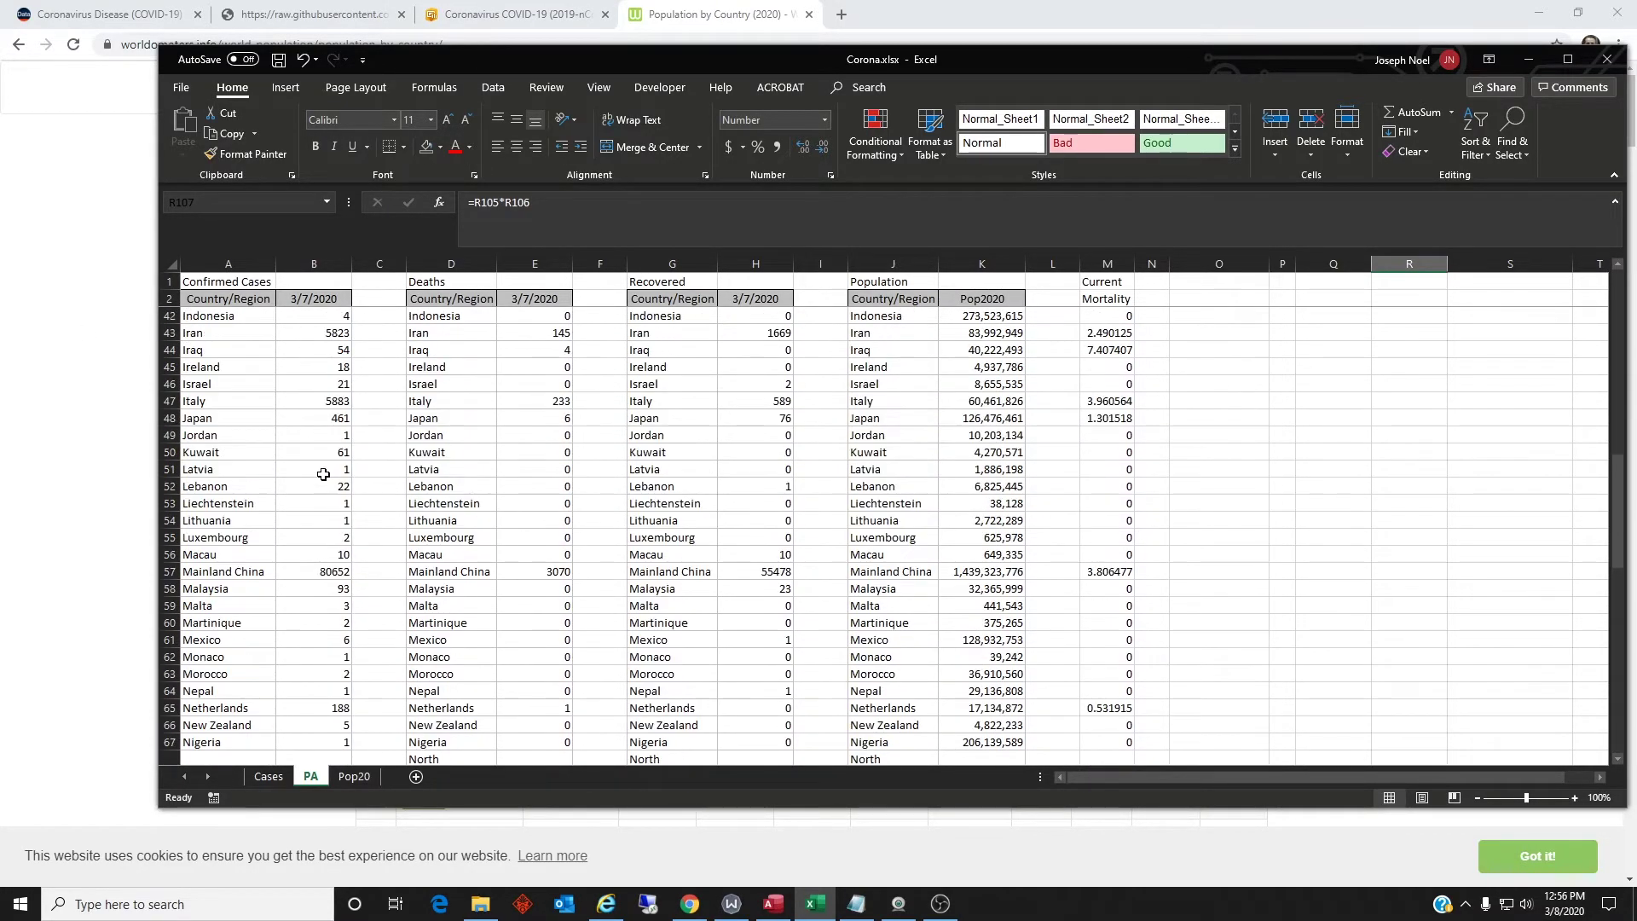
pyautogui.scroll(2, 323, 474)
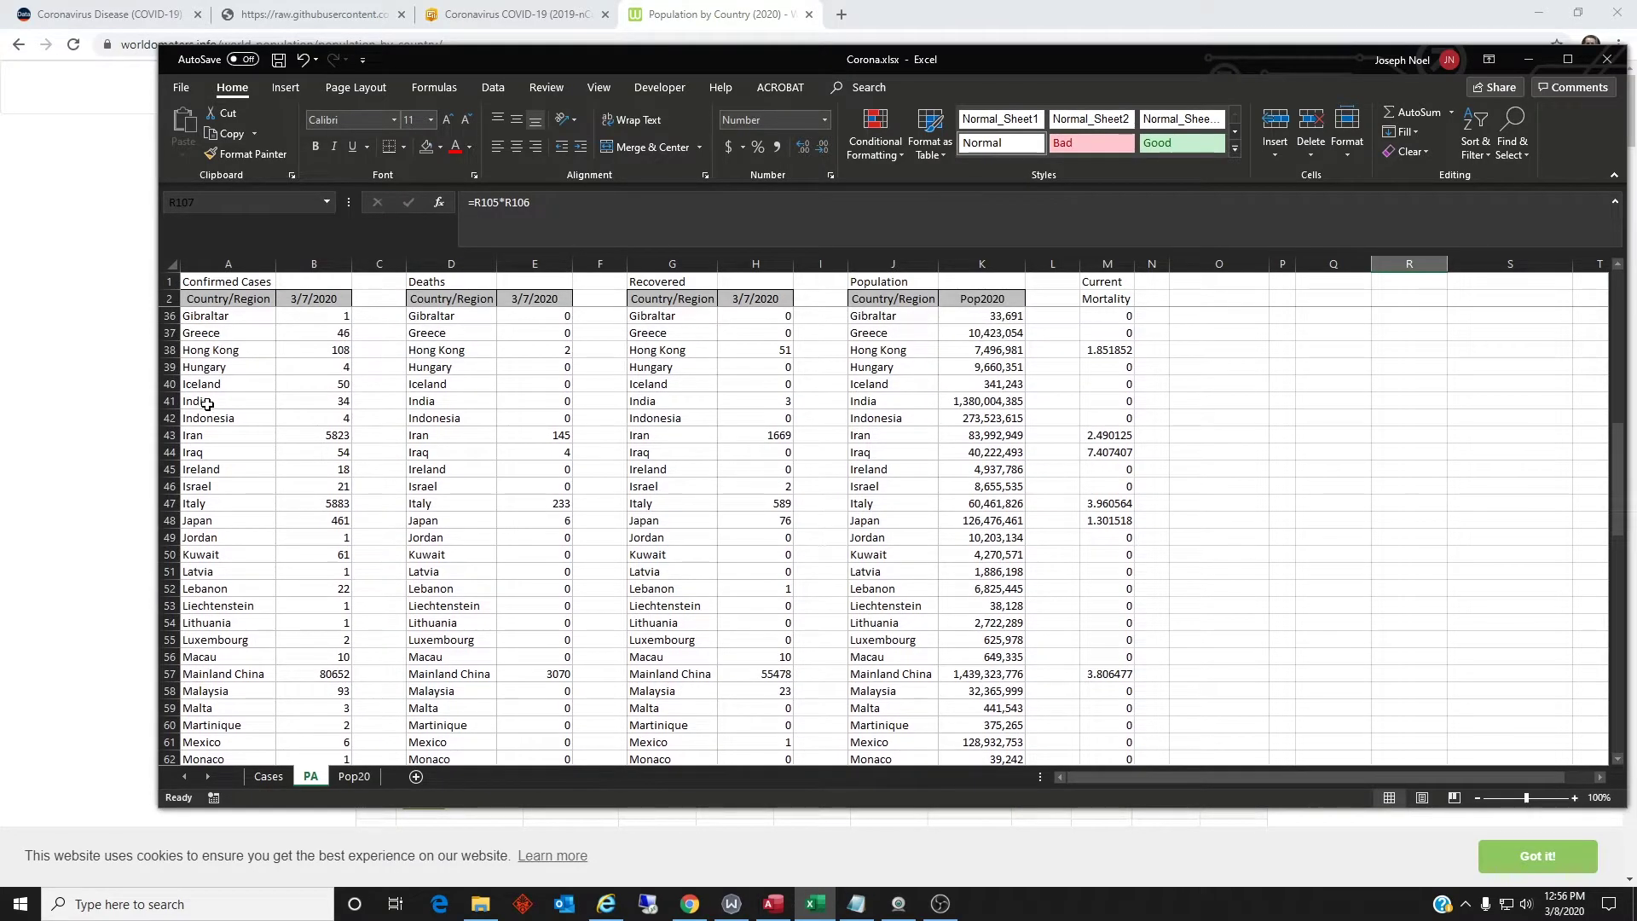
pyautogui.click(167, 503)
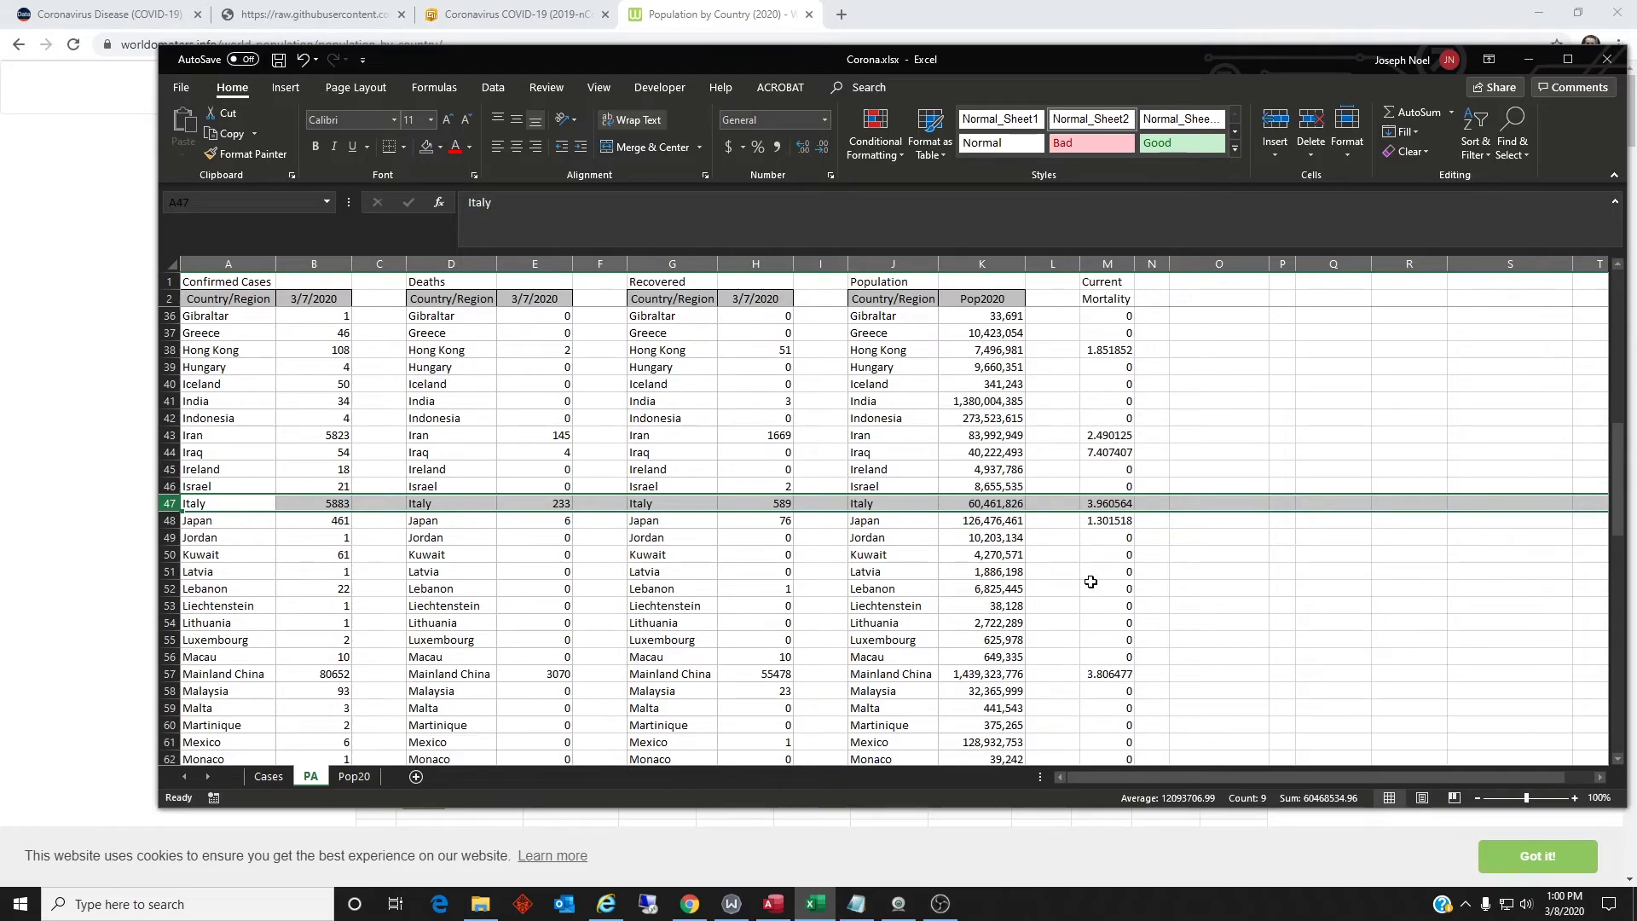
pyautogui.click(1178, 573)
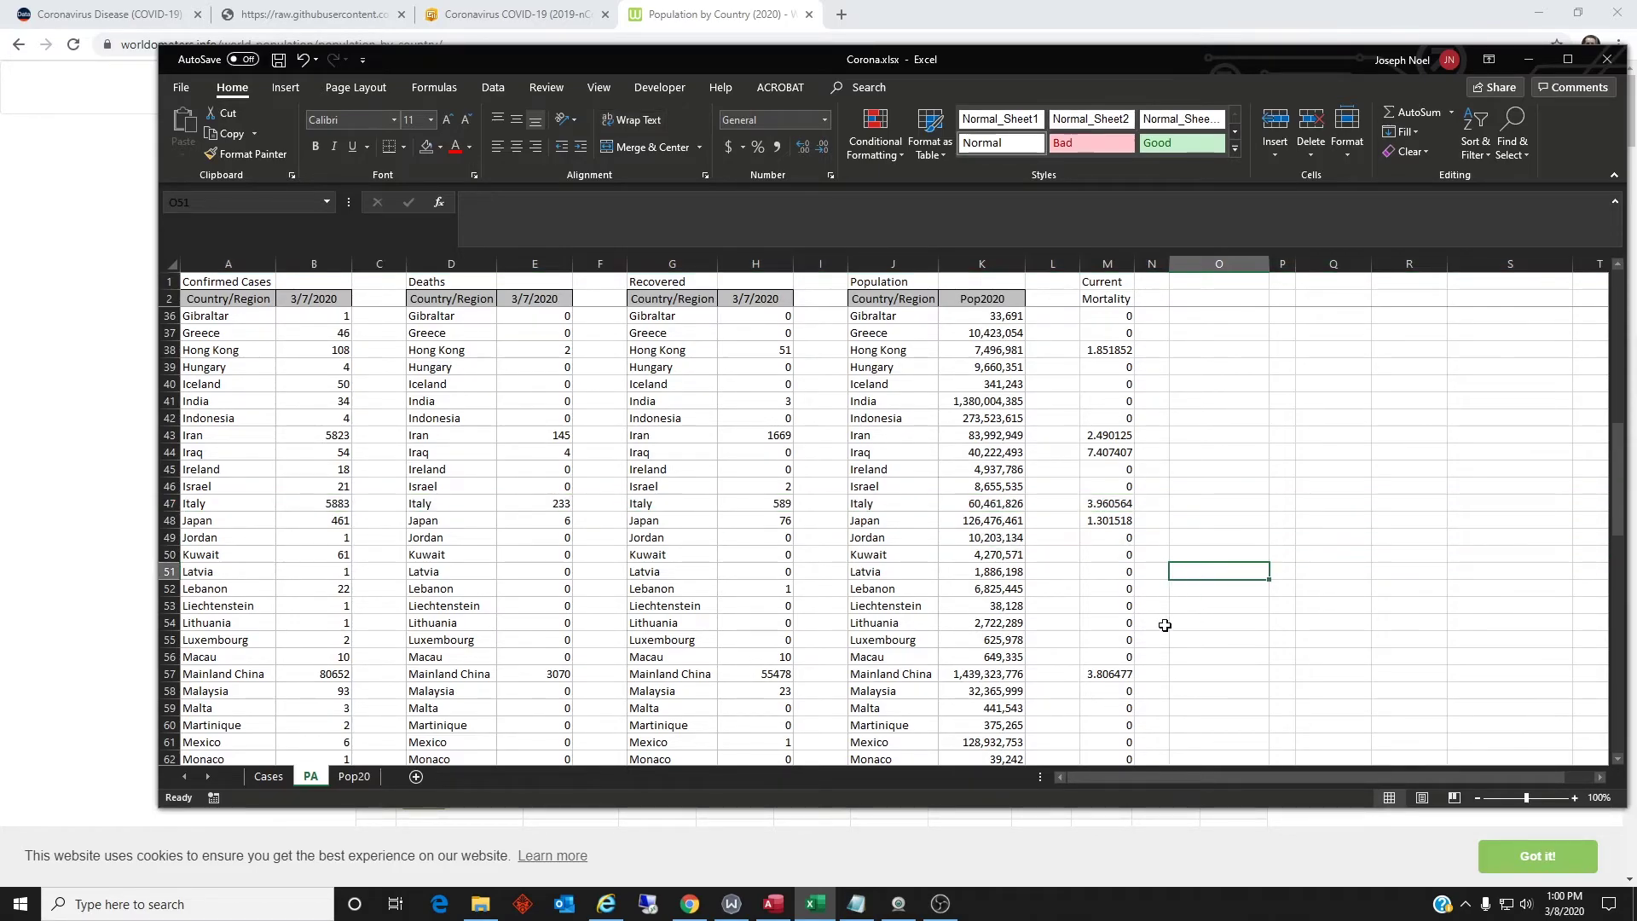
# - Scroll the PA sheet to the totals: 105836 confirmed, 3558 deaths, 3.361805 overall mortality
pyautogui.scroll(-20, 1162, 630)
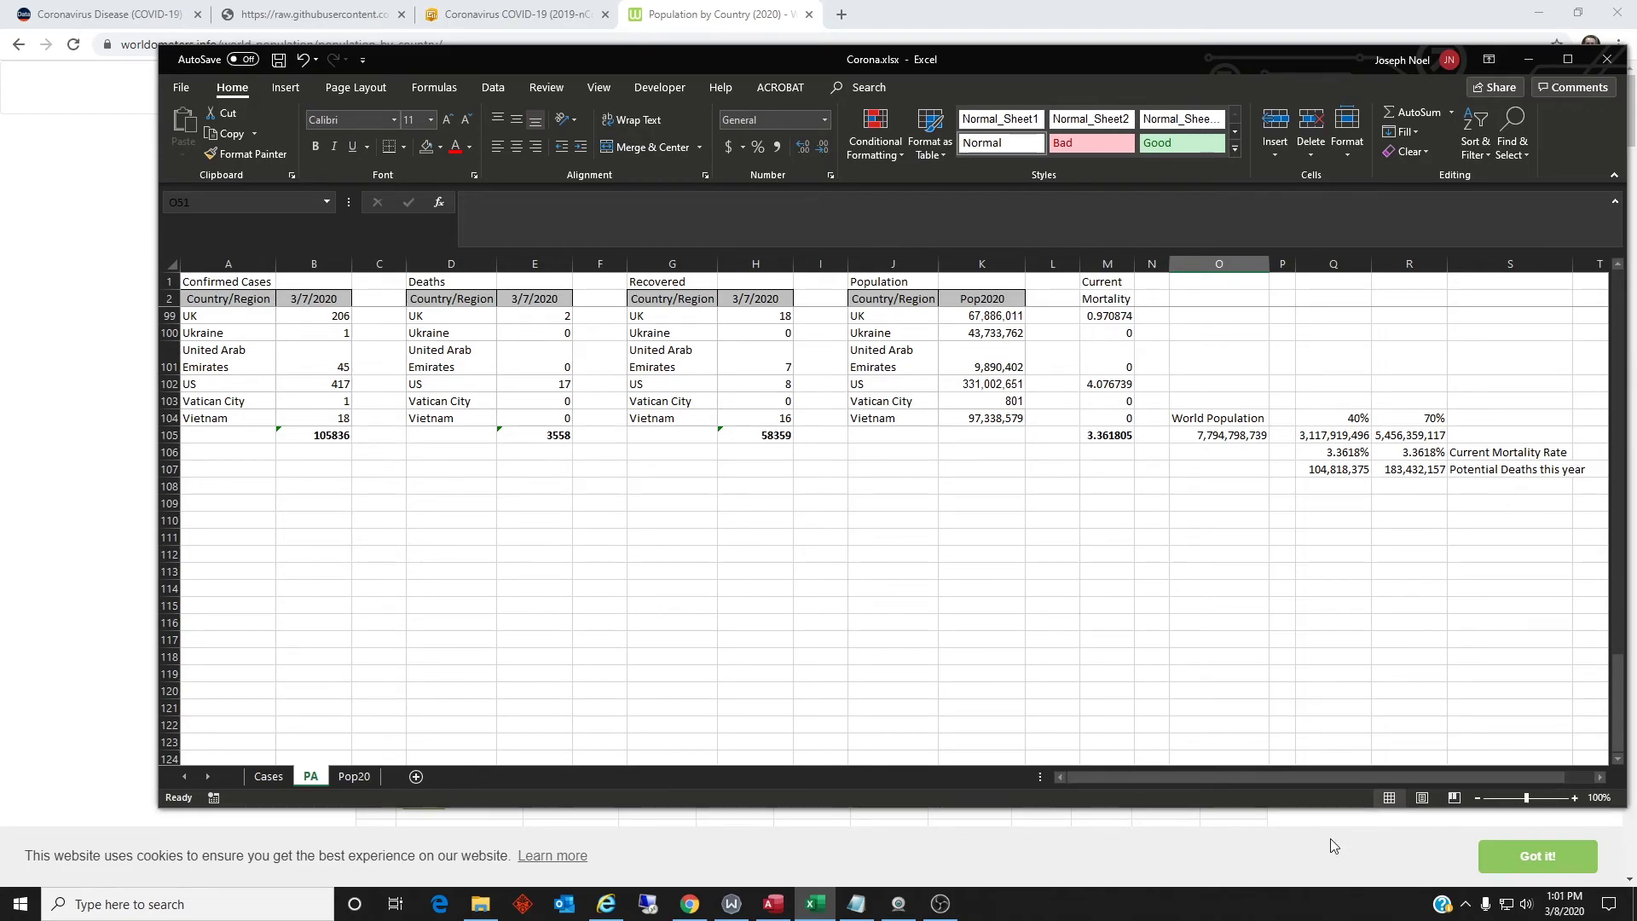
# - Bring Logitech Webcam Software's live camera preview in front of the workbook
pyautogui.click(909, 903)
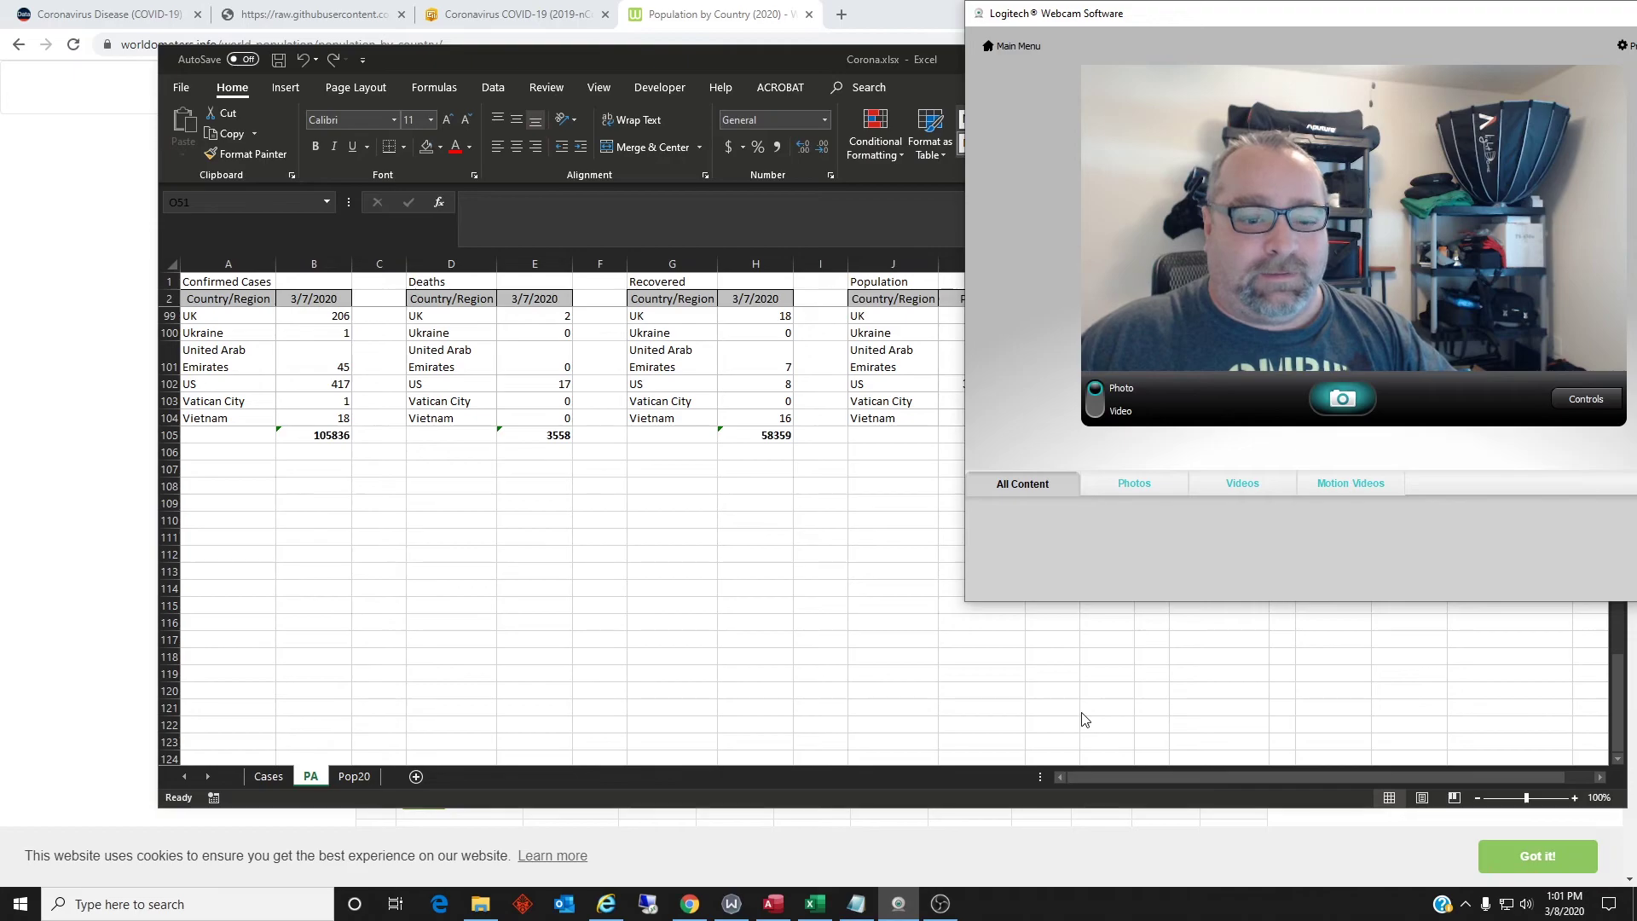